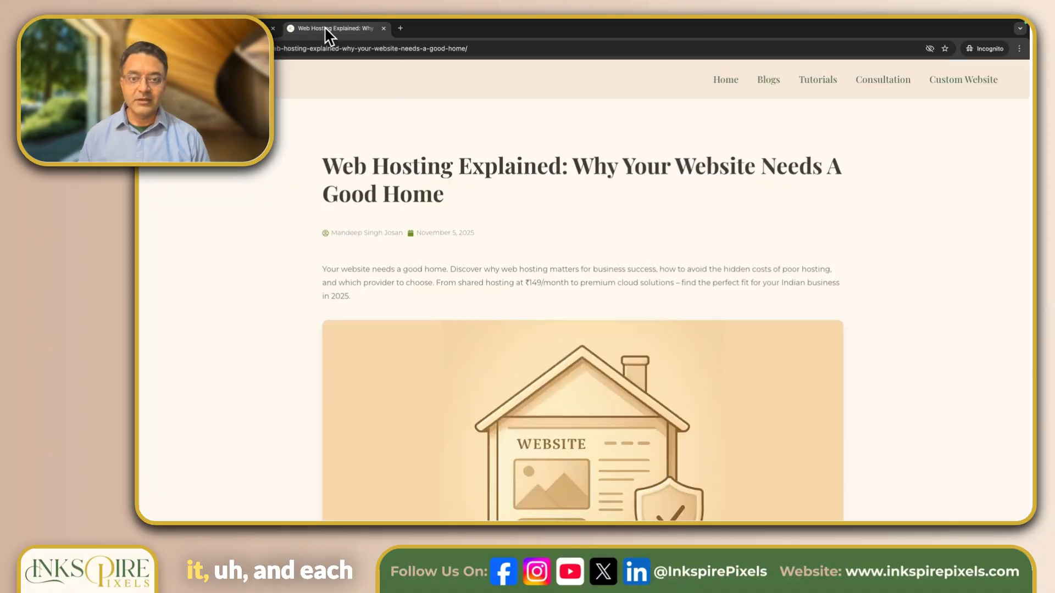
Scroll down the article until the three Latest Blogs post cards are visible
scroll(251, 227, down, 10)
scroll(251, 226, down, 20)
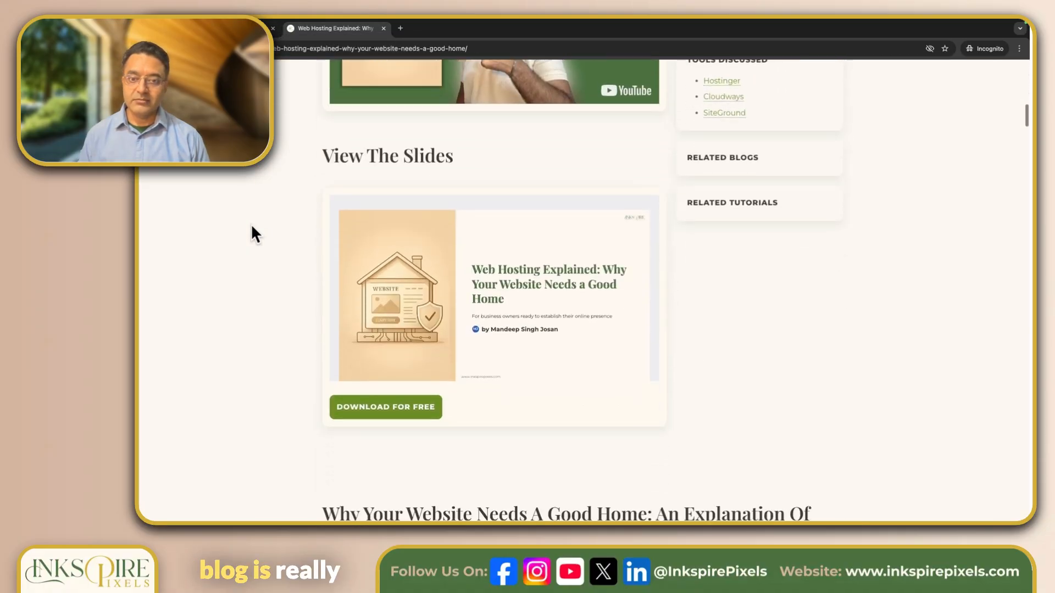
scroll(251, 233, down, 20)
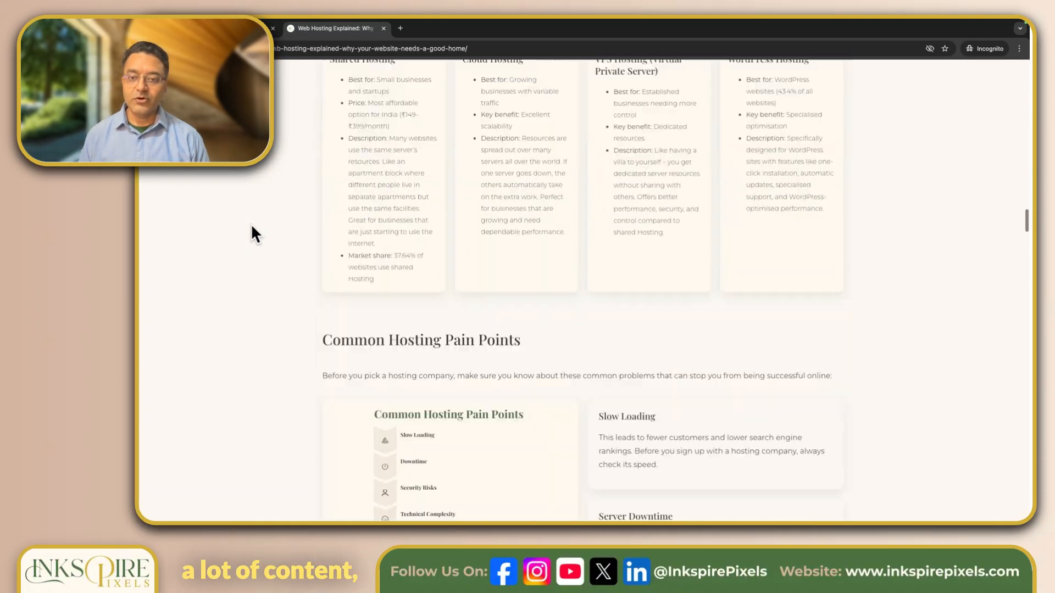
scroll(251, 227, down, 8)
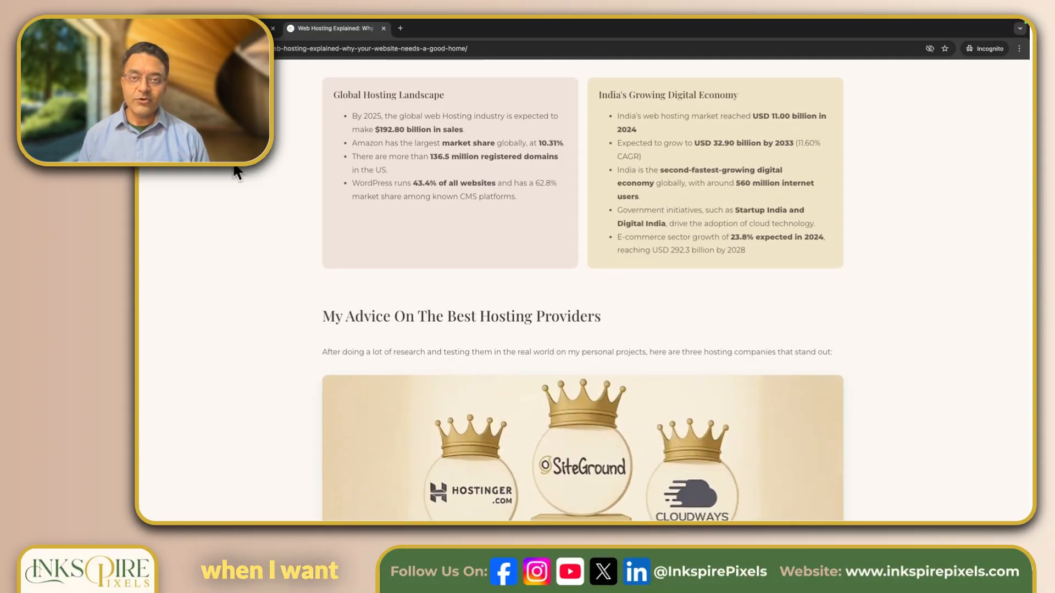
scroll(236, 168, up, 1)
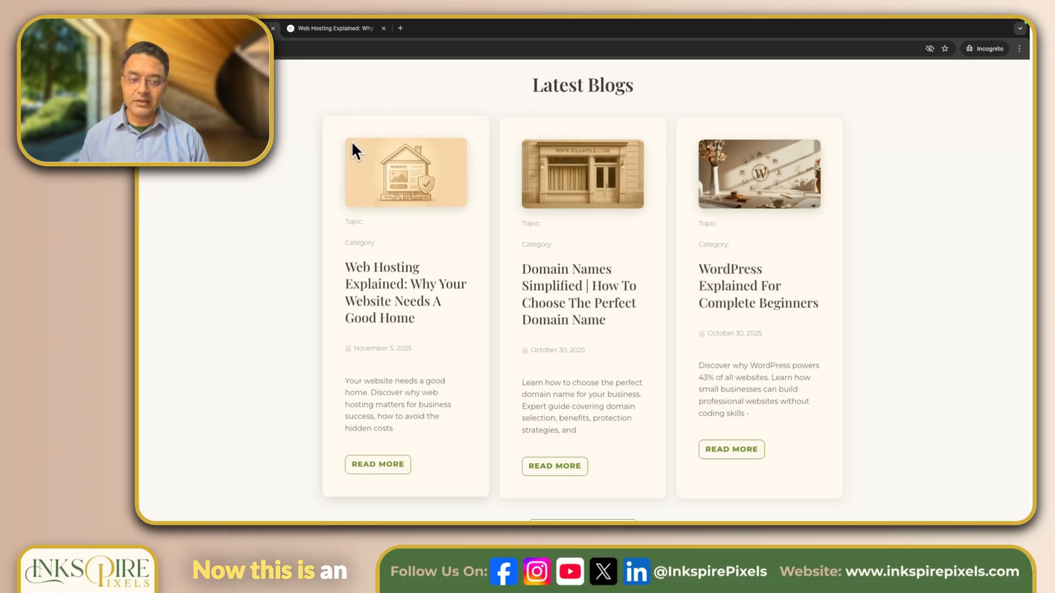
Scroll the page while moving to the Elementor Theme Builder template list
scroll(364, 408, down, 1)
scroll(469, 160, up, 1)
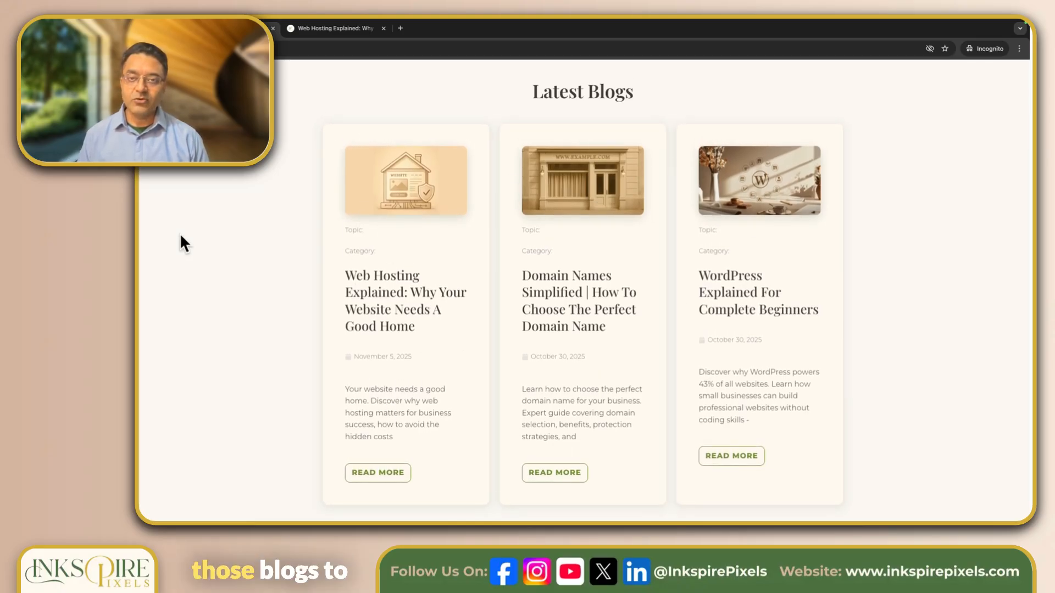
scroll(179, 233, down, 1)
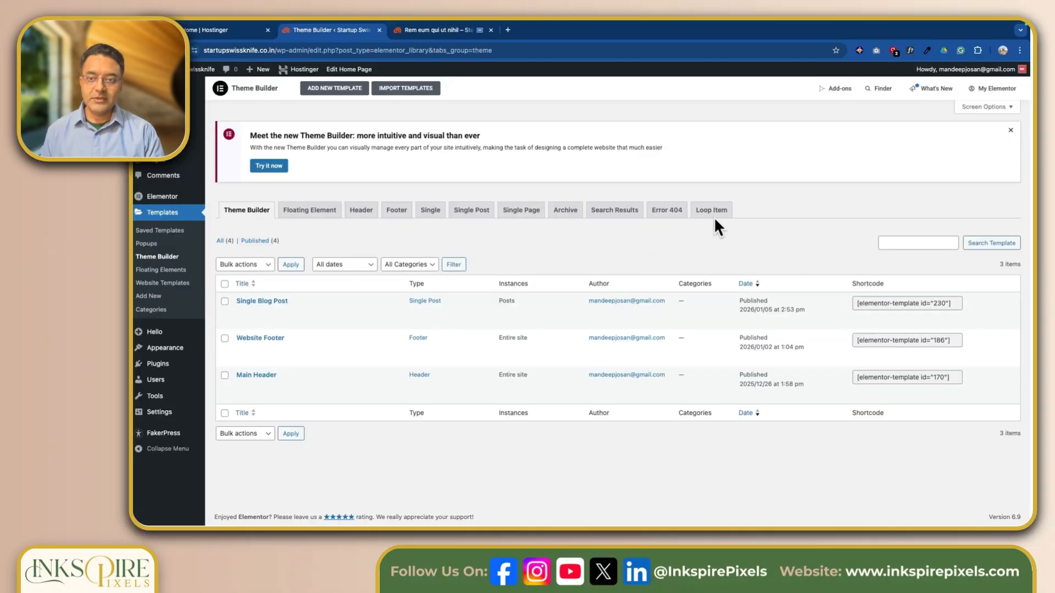
Add a new Loop Item template with Posts as its source, named 'Posts Loop Item'
click(714, 212)
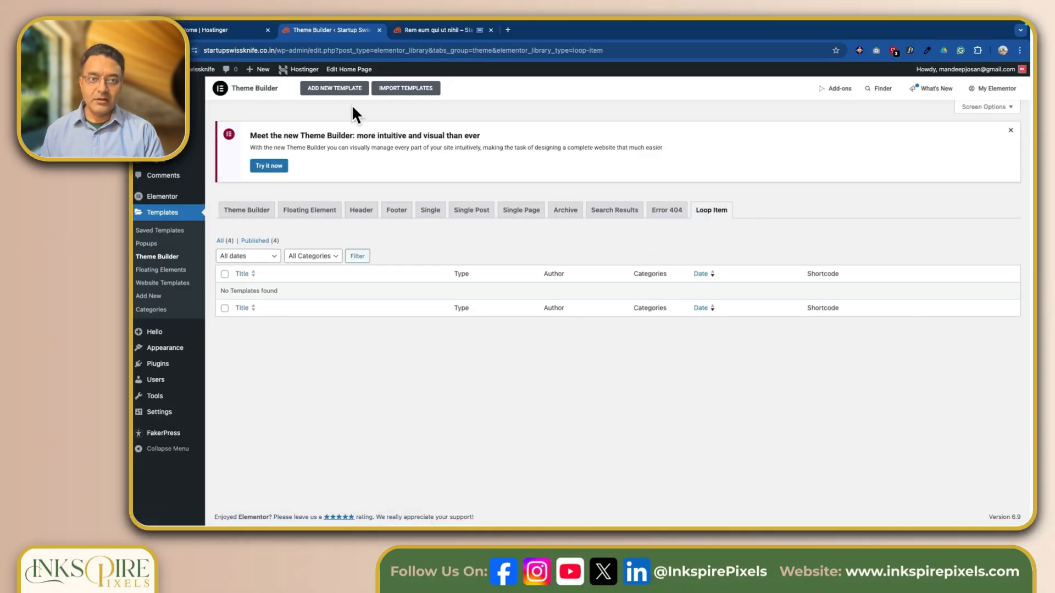
click(340, 89)
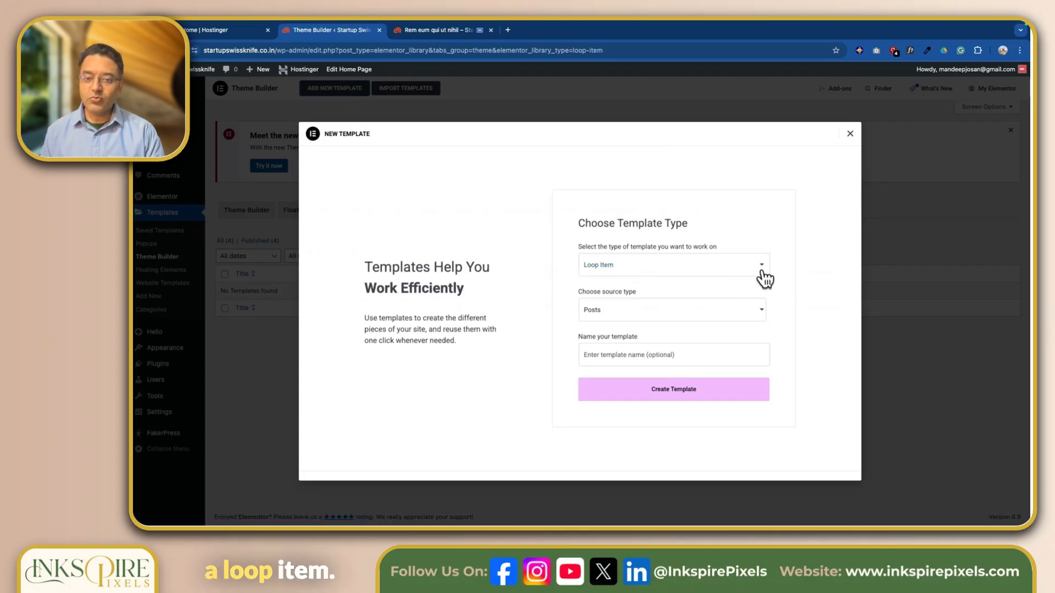
click(750, 315)
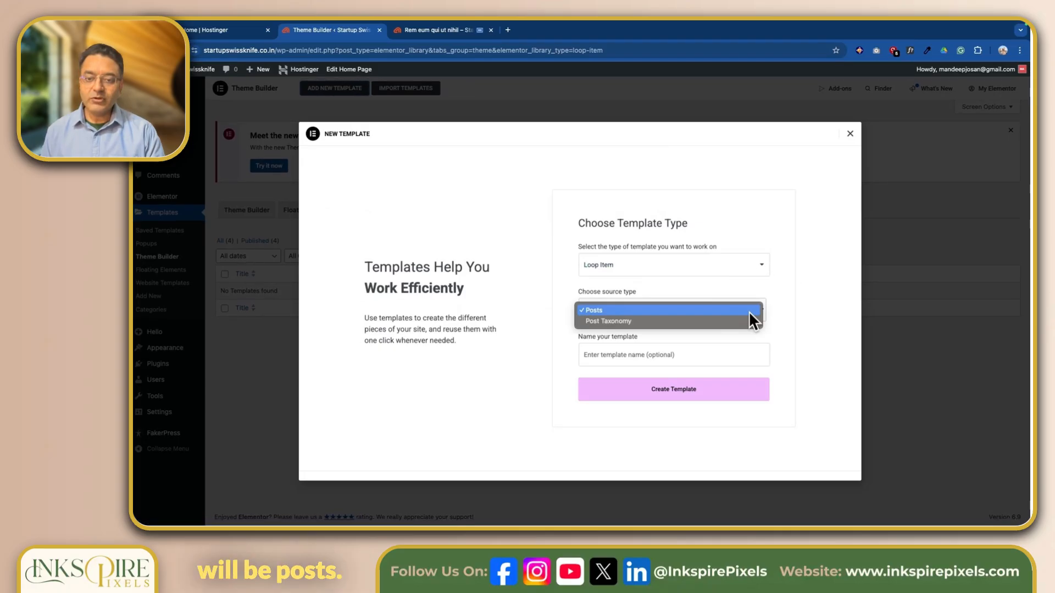
click(691, 310)
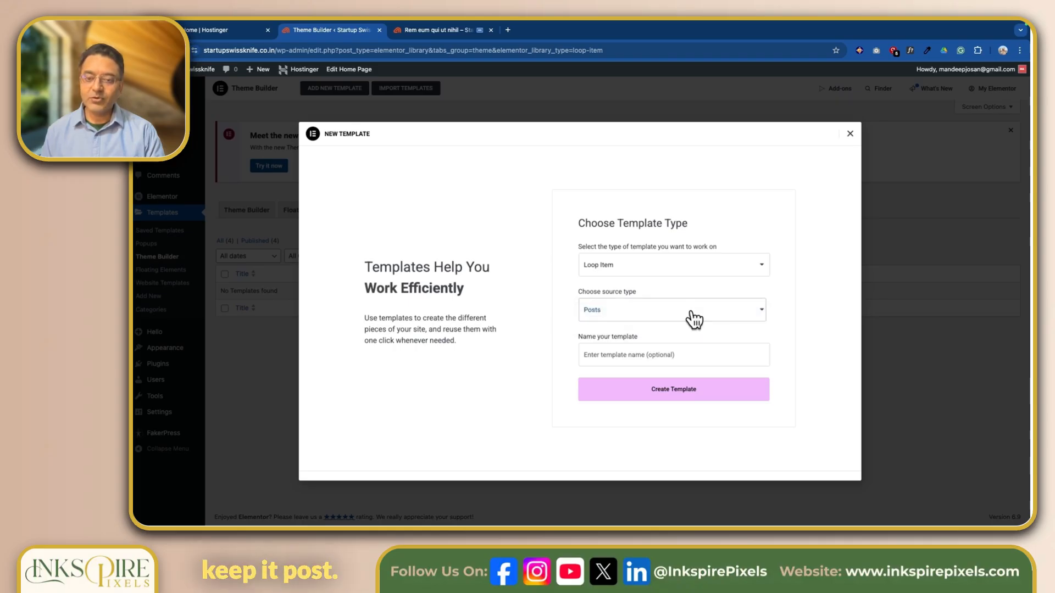
click(745, 324)
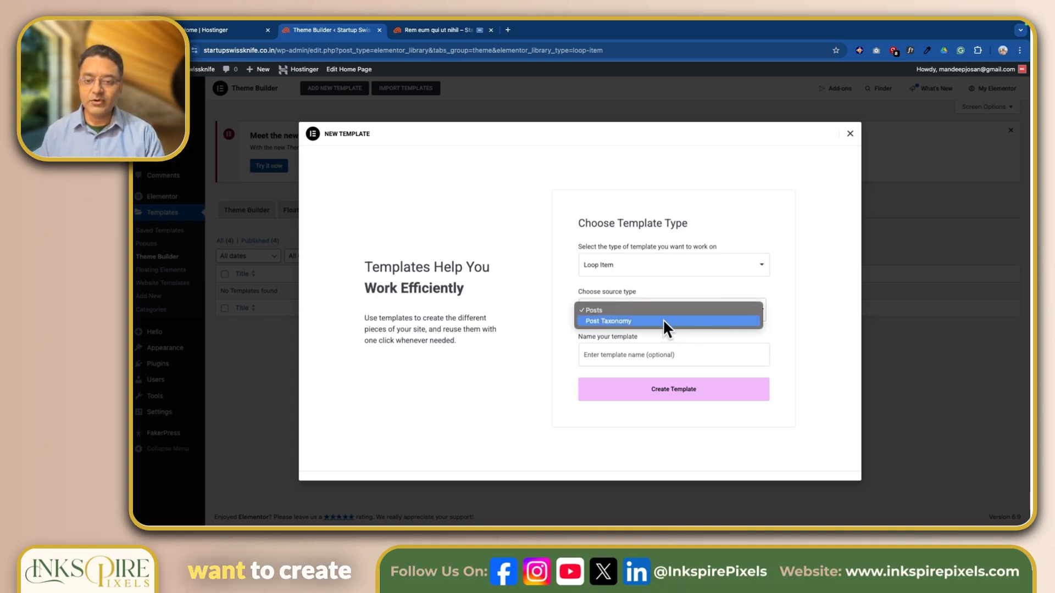
click(628, 310)
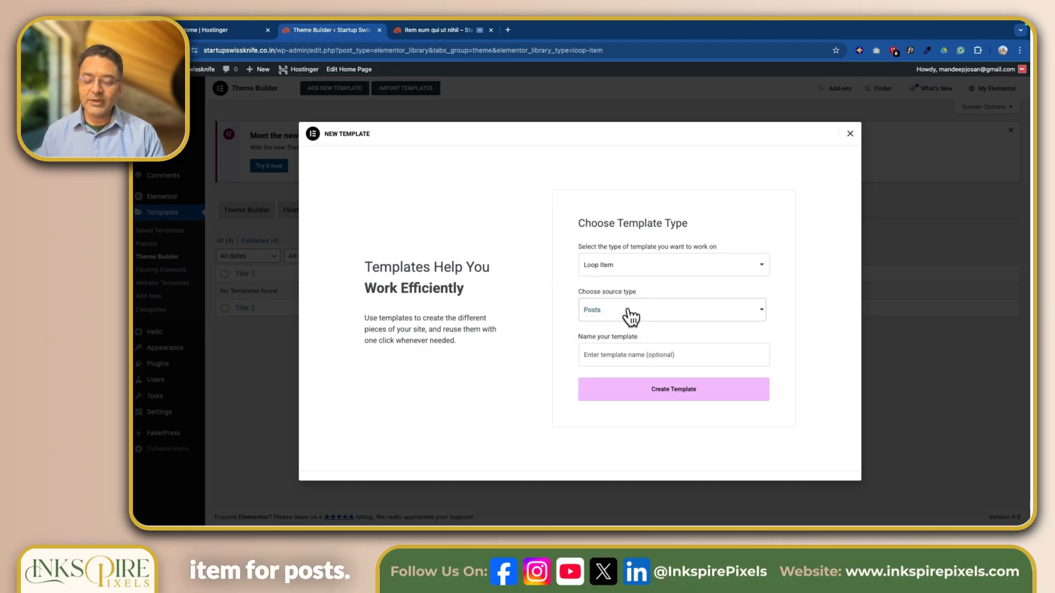
click(620, 361)
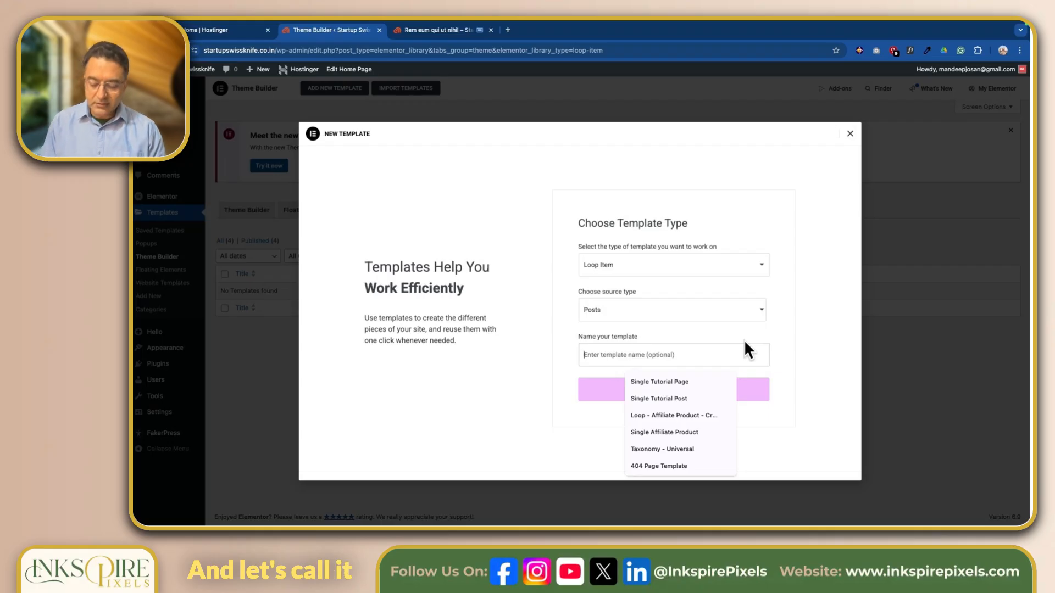
text(Posts Loop)
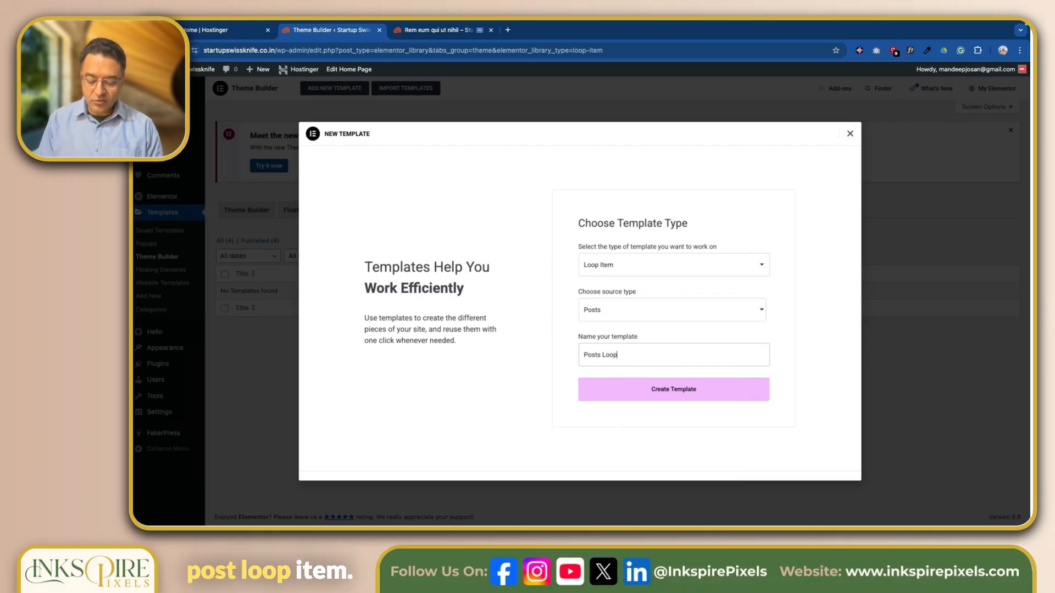
text( Item)
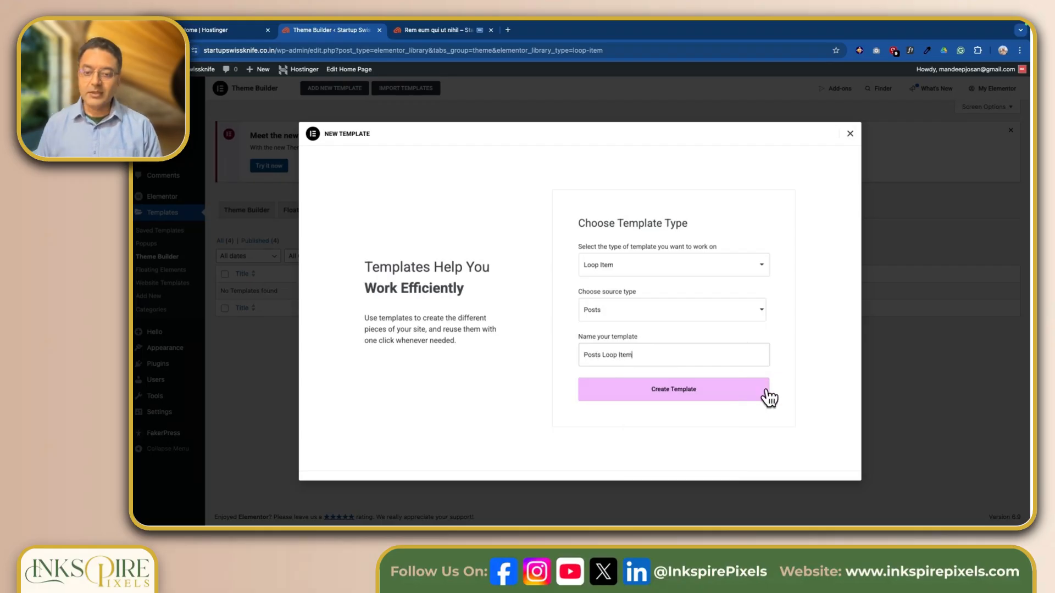
click(713, 396)
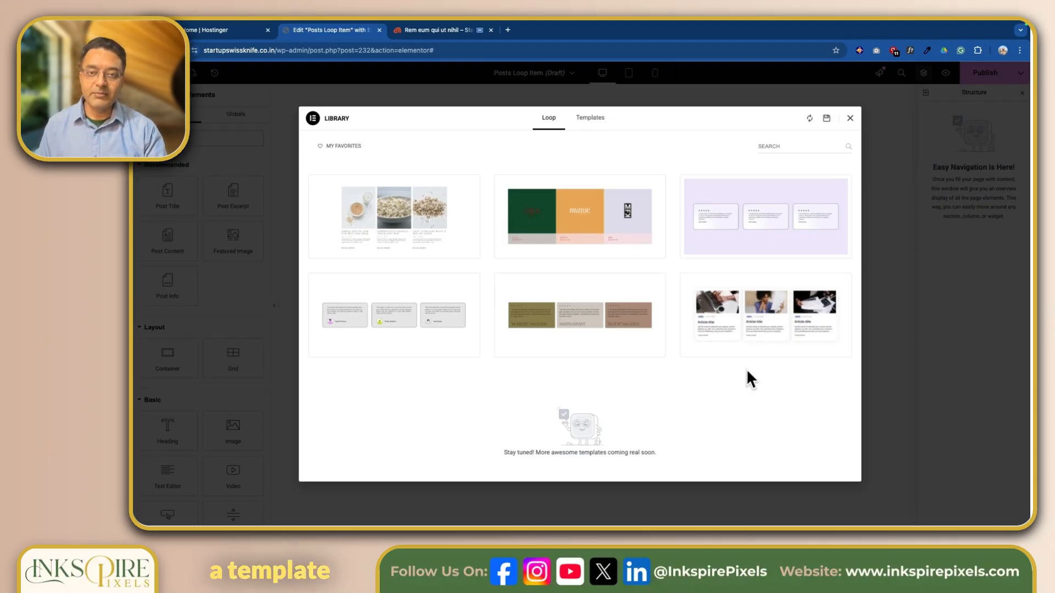
Close the Loop template library to start from a blank canvas
click(850, 119)
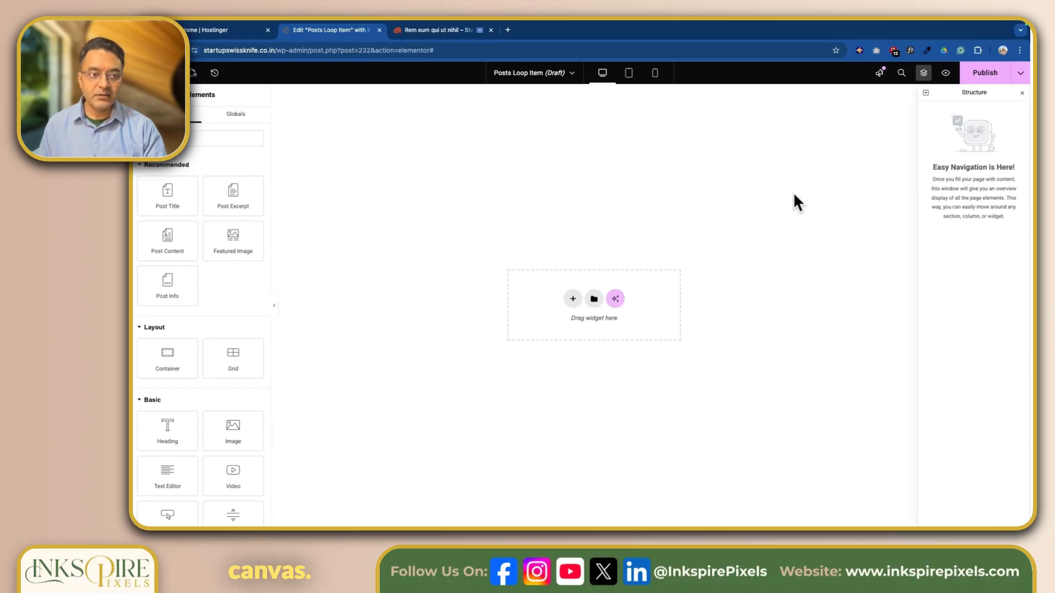
Insert a Flexbox container using the single column-direction structure onto the canvas
click(573, 302)
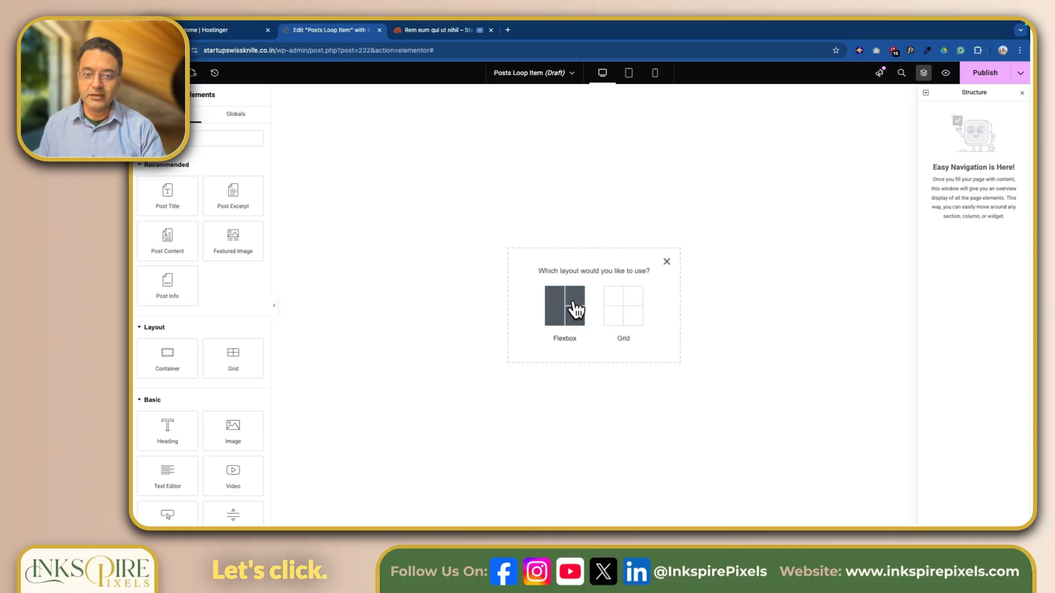
click(573, 313)
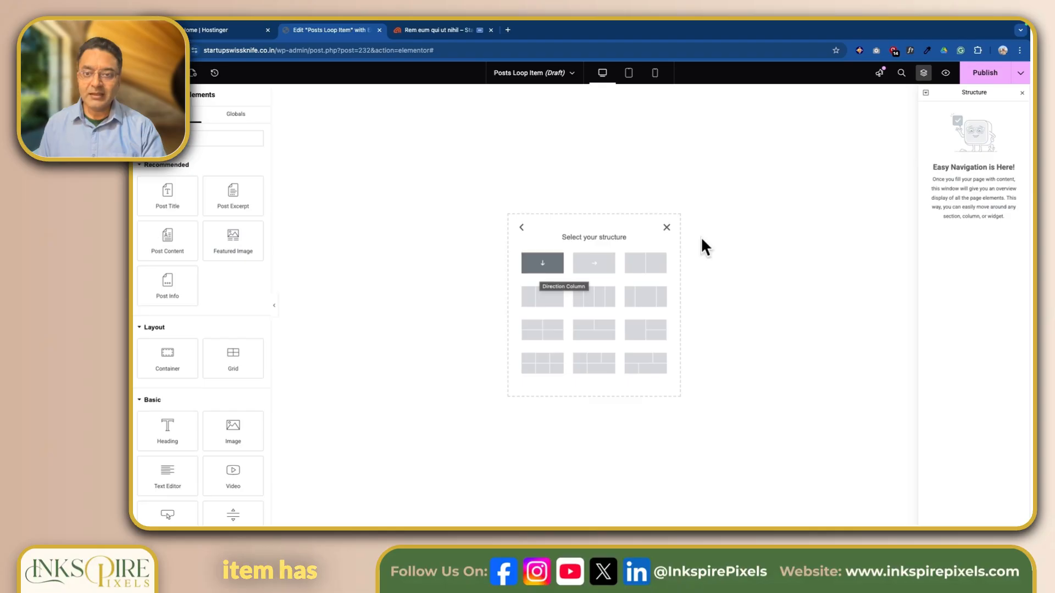
key(ctrl+Right)
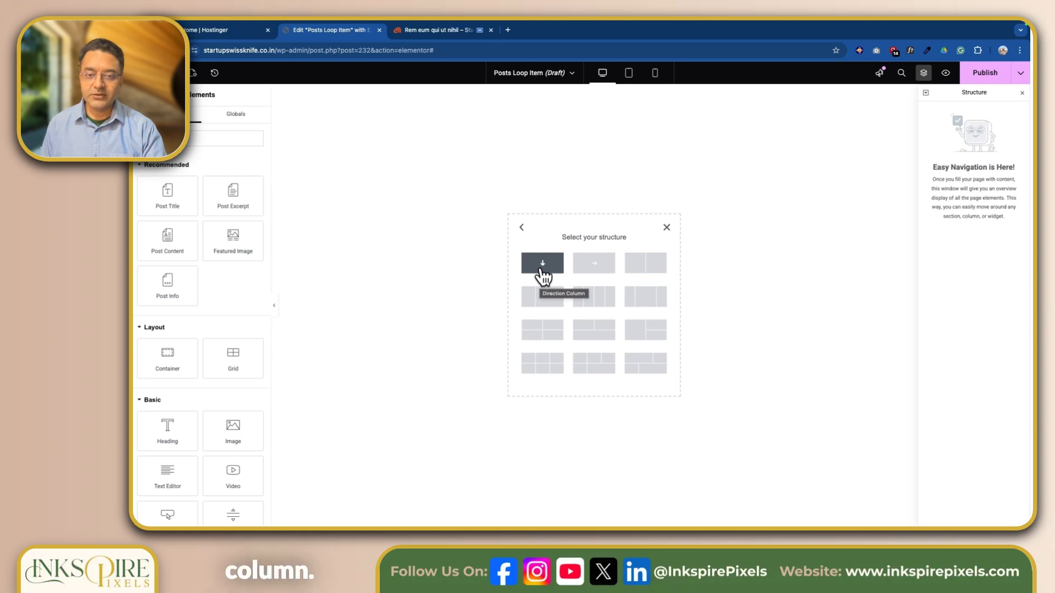
click(541, 267)
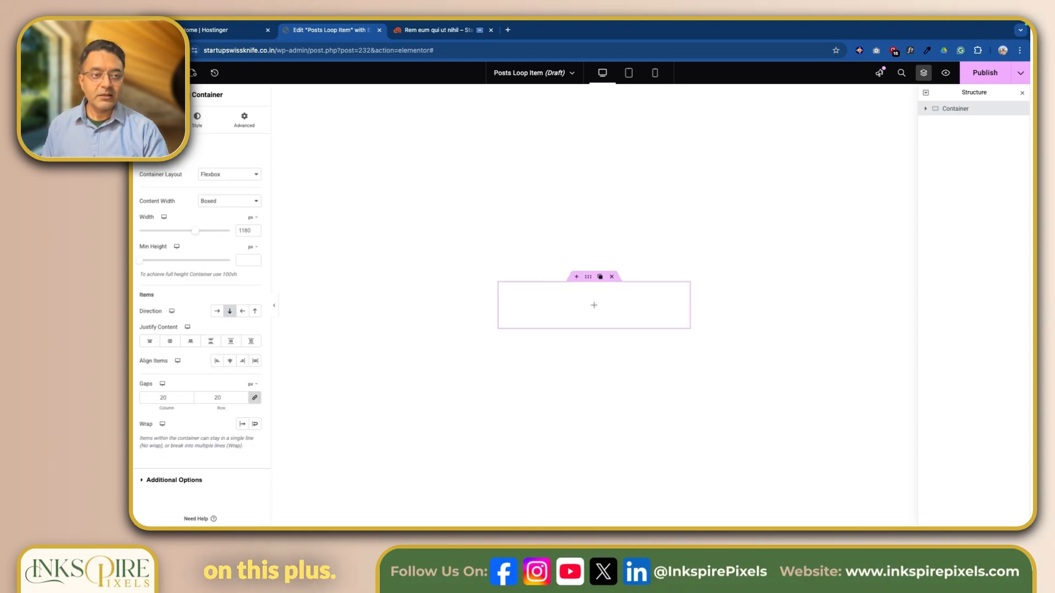
click(171, 73)
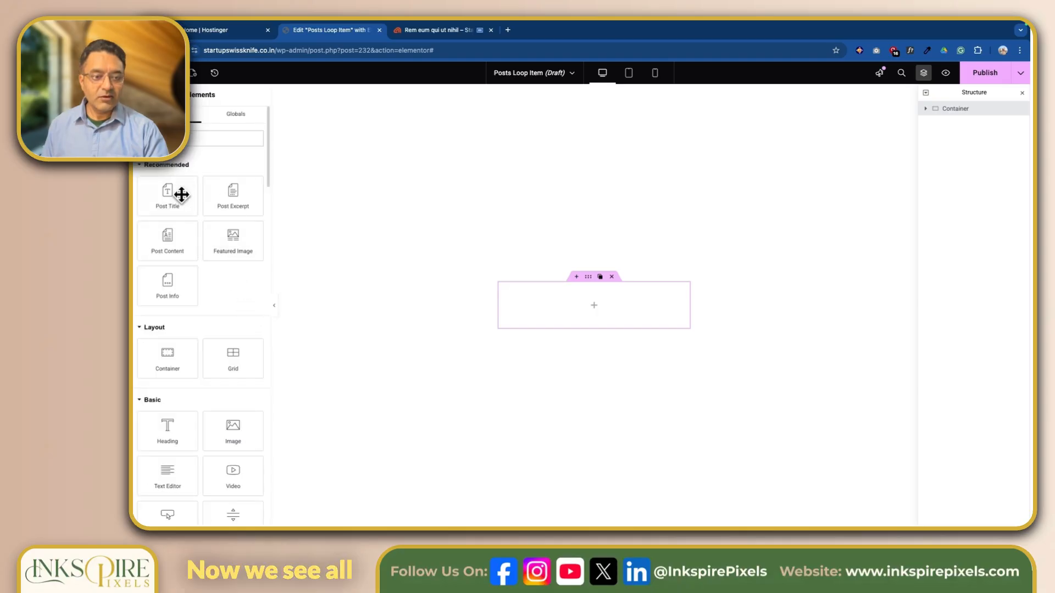
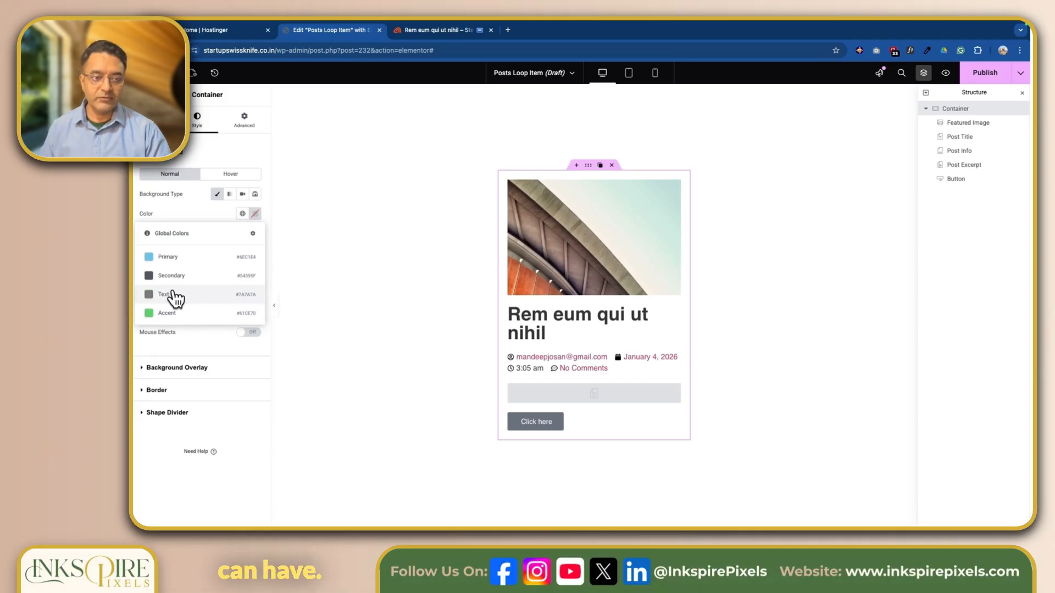
Set the card container background to the global Text grey (#7A7A7A) at near-zero opacity
click(174, 298)
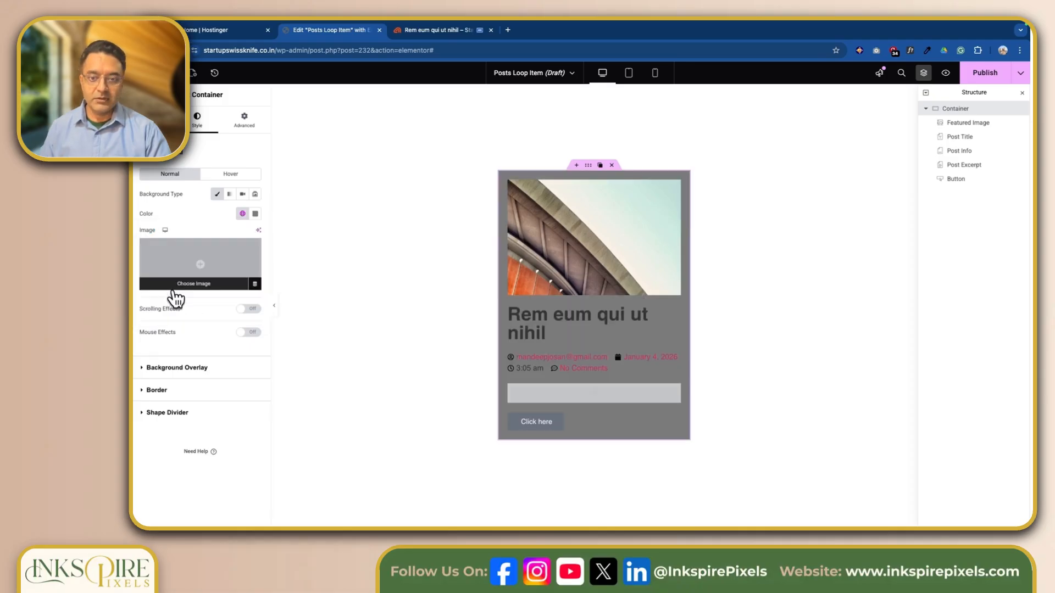
click(255, 215)
drag(309, 335, 207, 337)
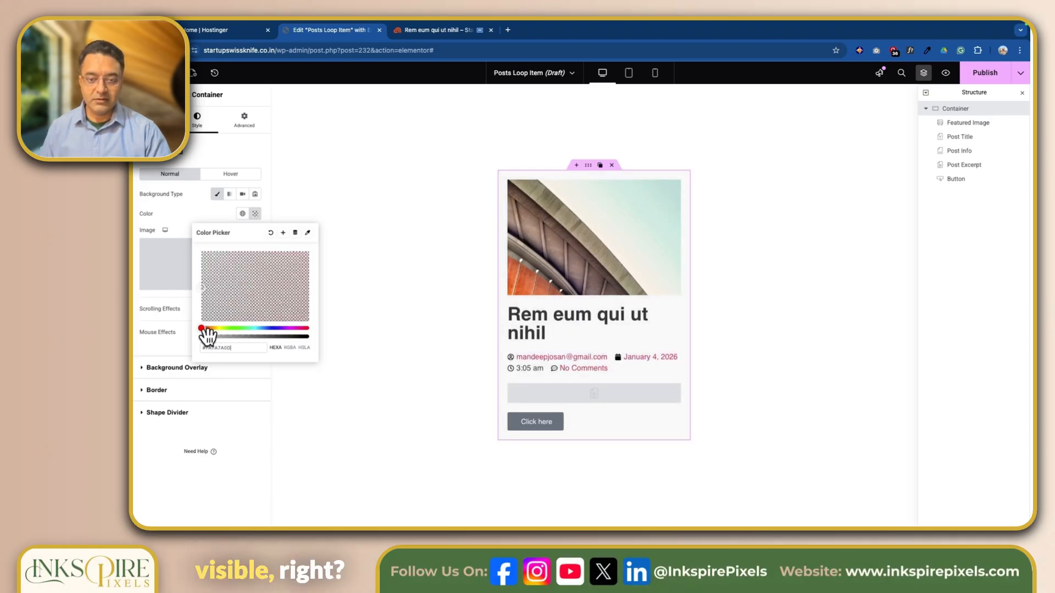
click(201, 215)
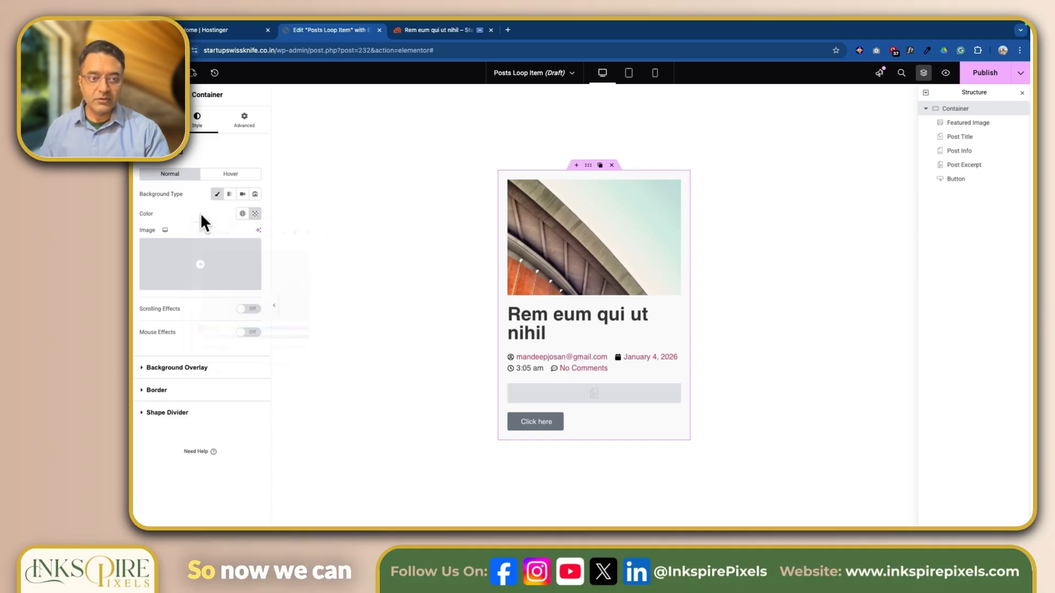
Give the card a linked 20 px border radius and the default soft box shadow
click(143, 391)
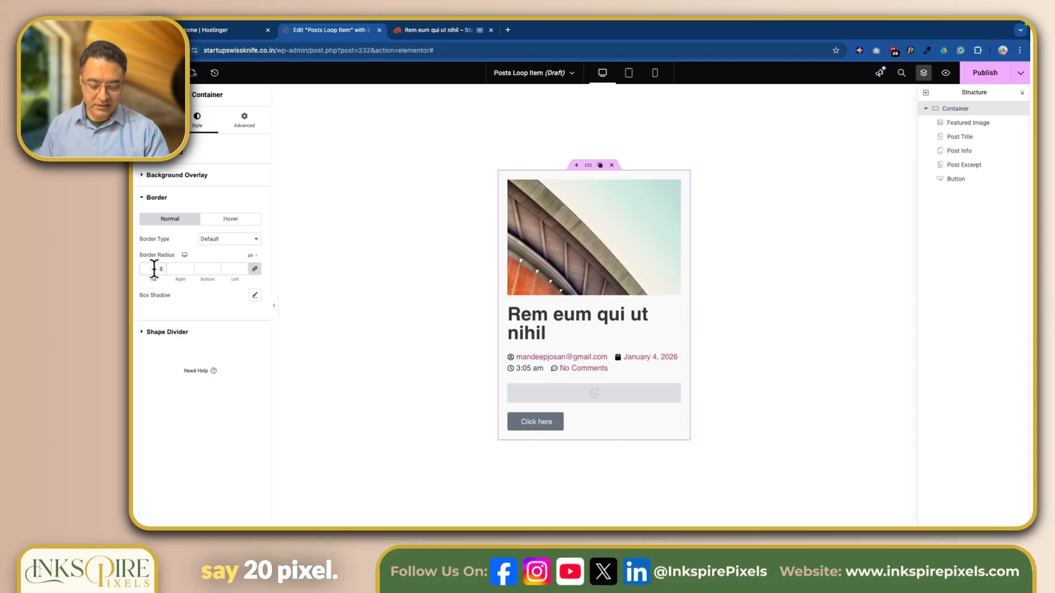
text(20)
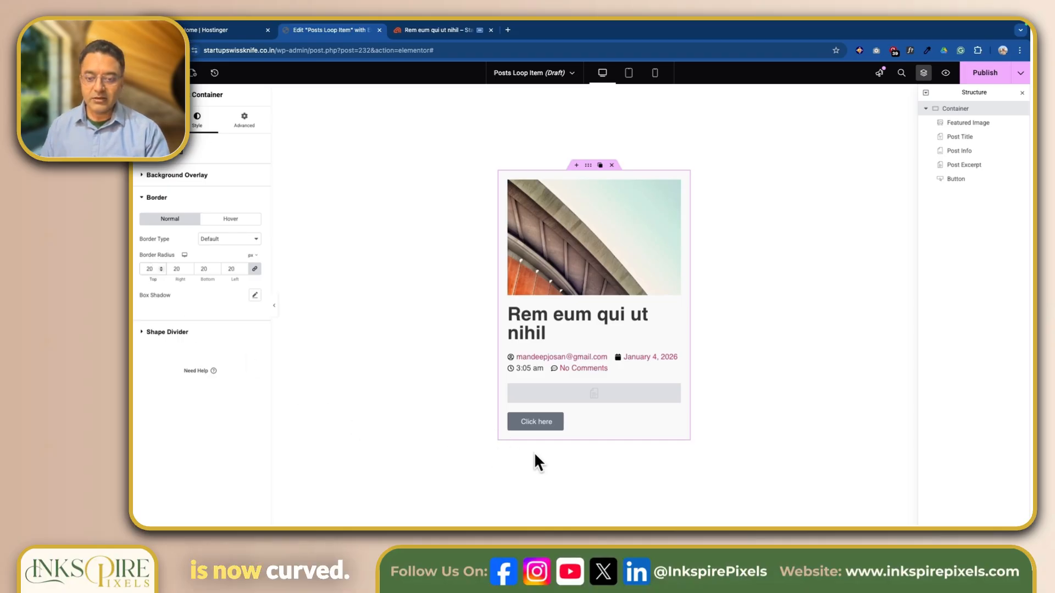
click(255, 295)
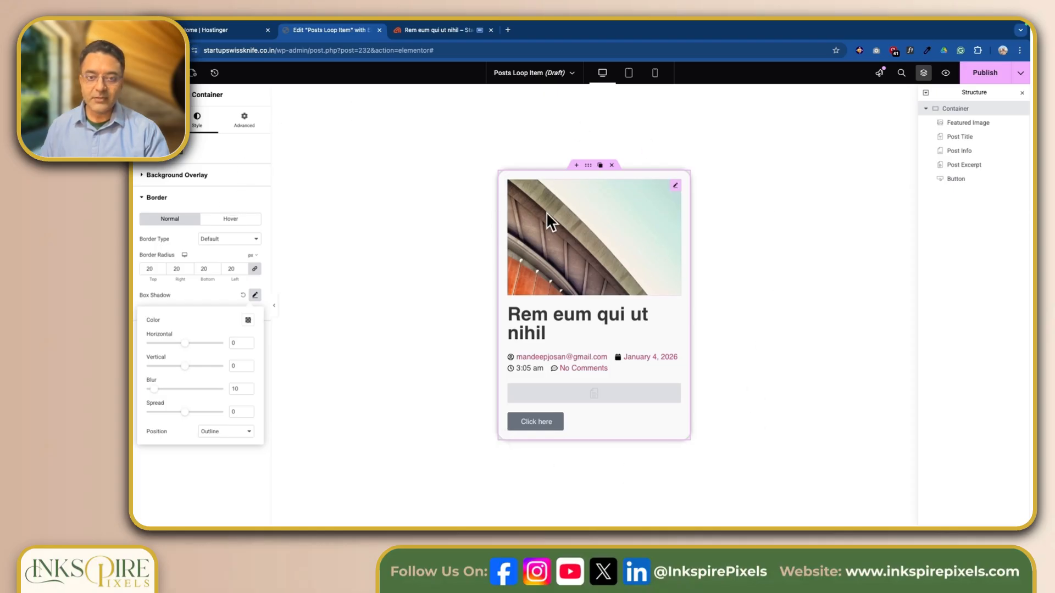
Round the featured image's corners to 15 px and leave it without a box shadow
click(676, 187)
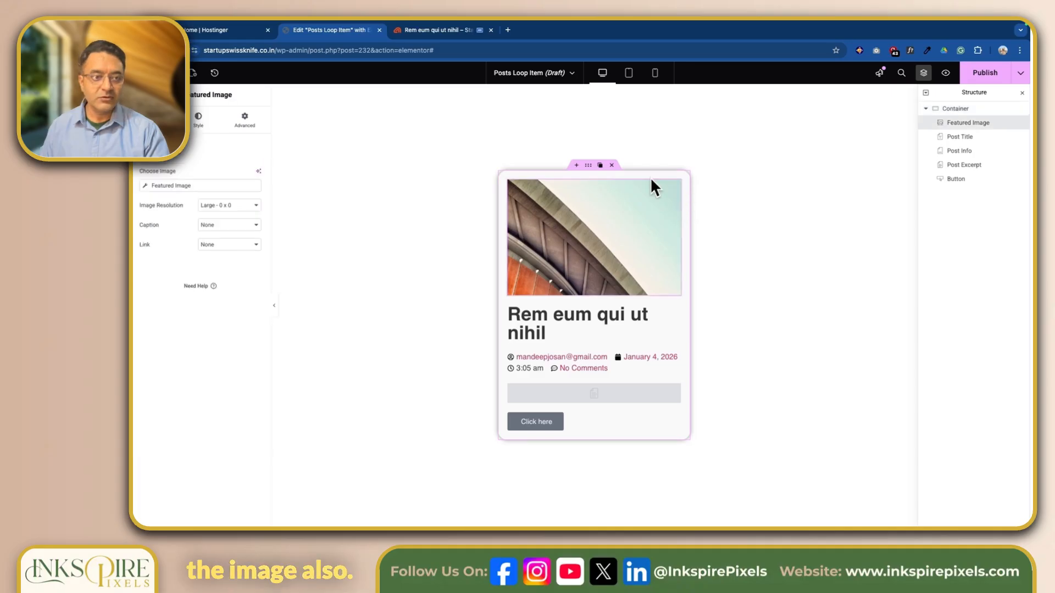
click(201, 128)
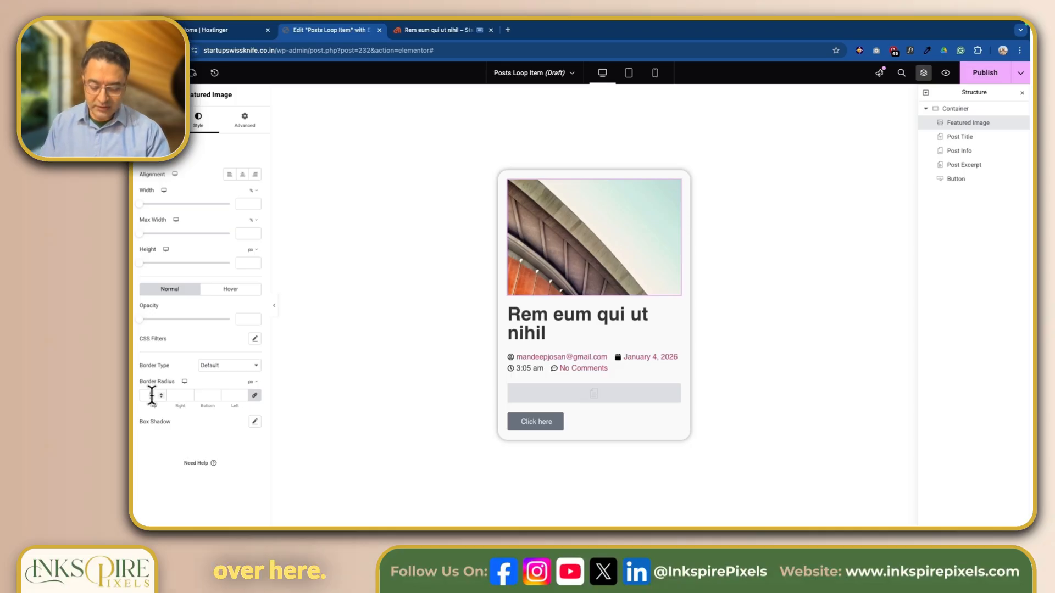
text(0)
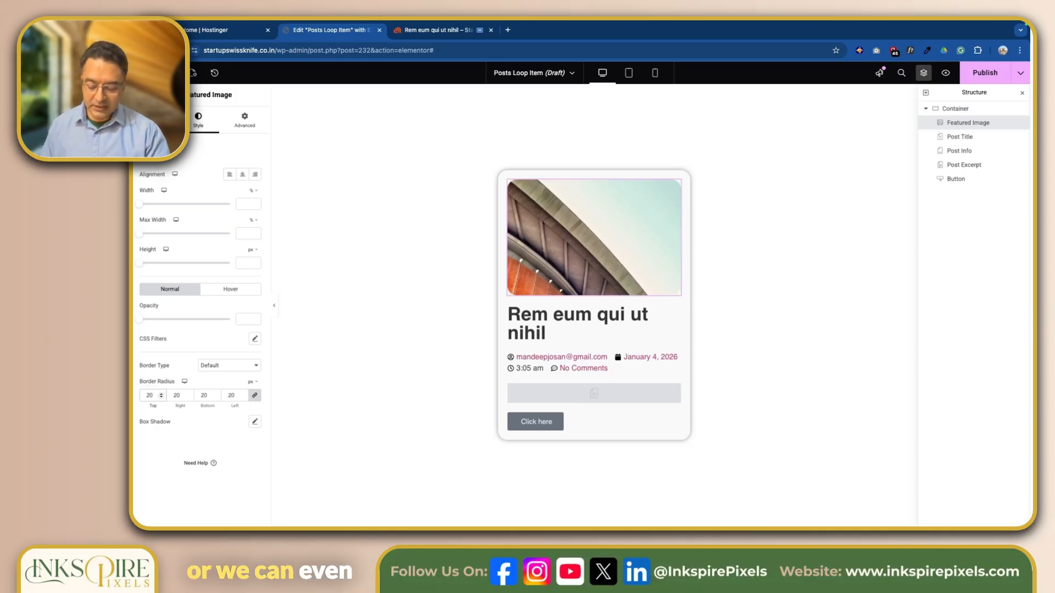
key(BackSpace)
key(BackSpace)
text(15)
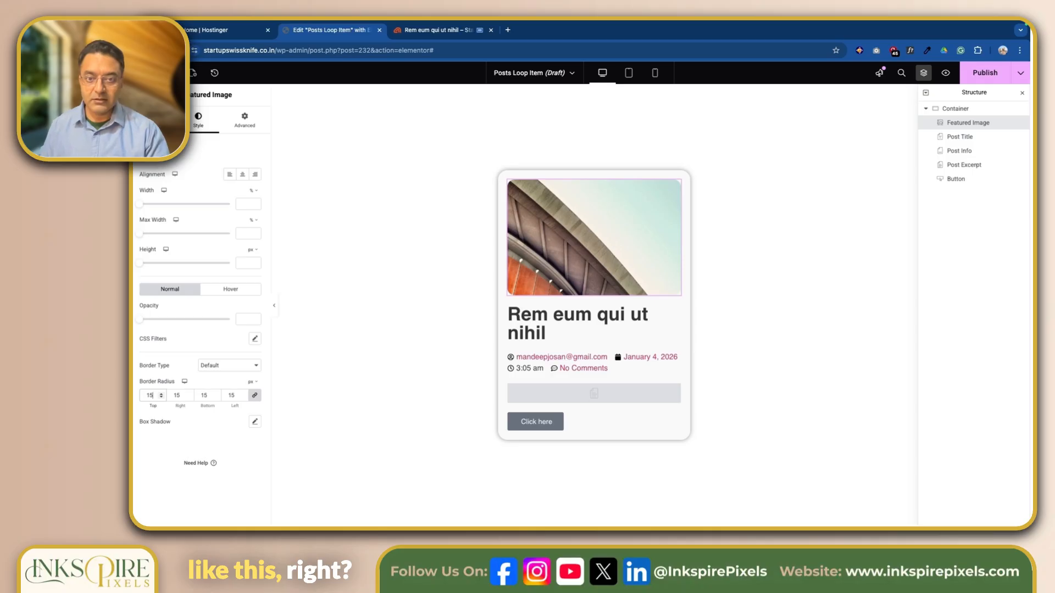
click(254, 422)
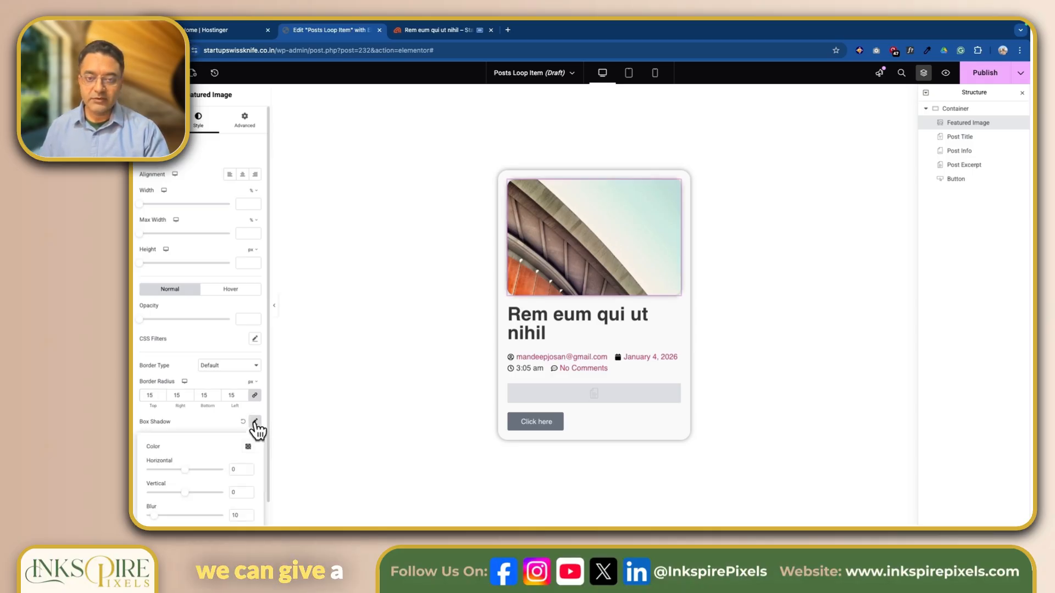
click(244, 421)
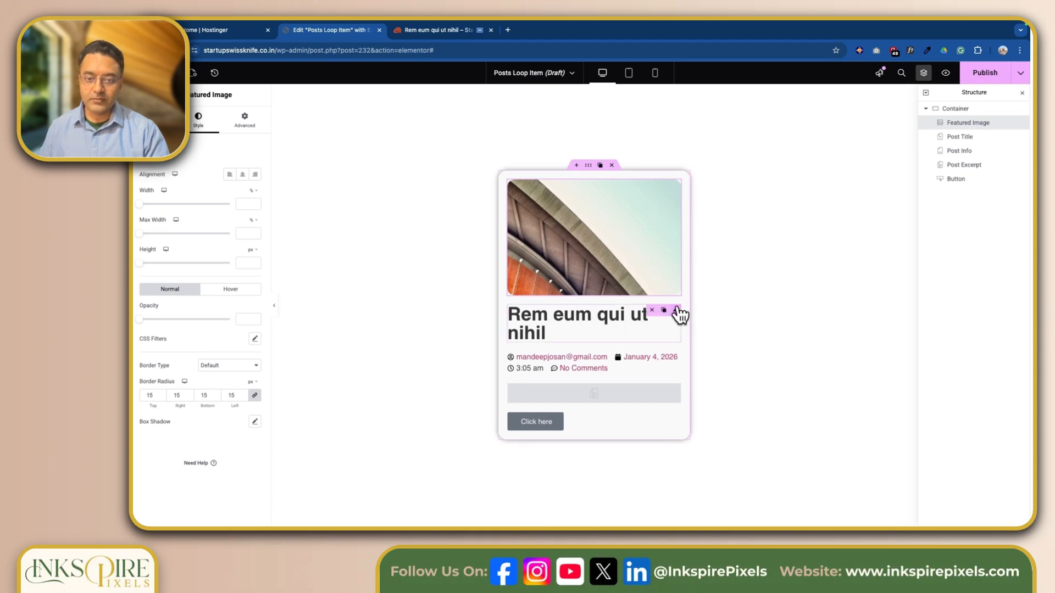
Add 10 px of bottom padding below the featured image
mouse_move(681, 194)
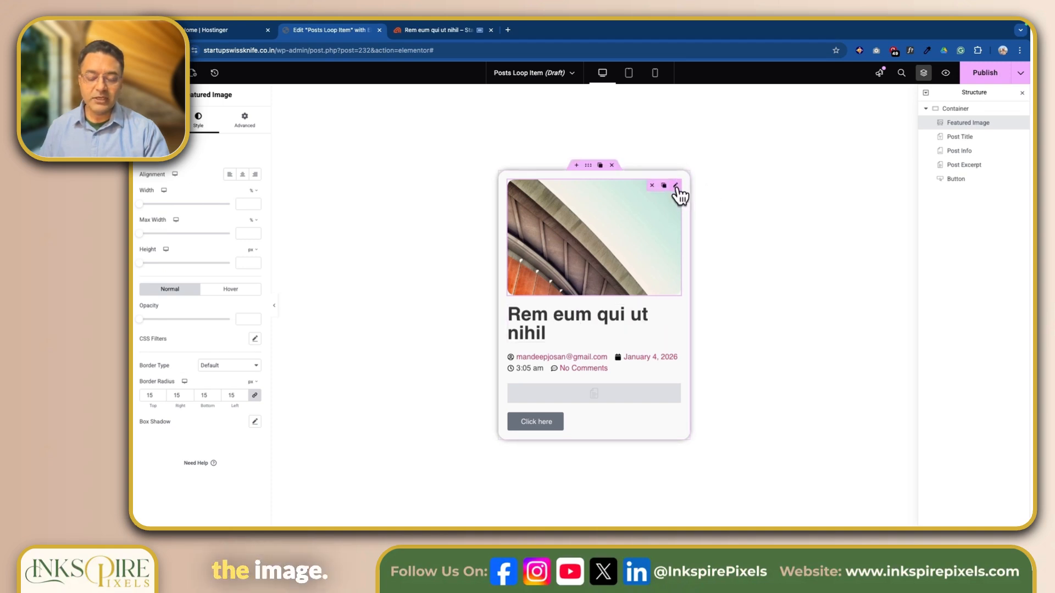
click(244, 119)
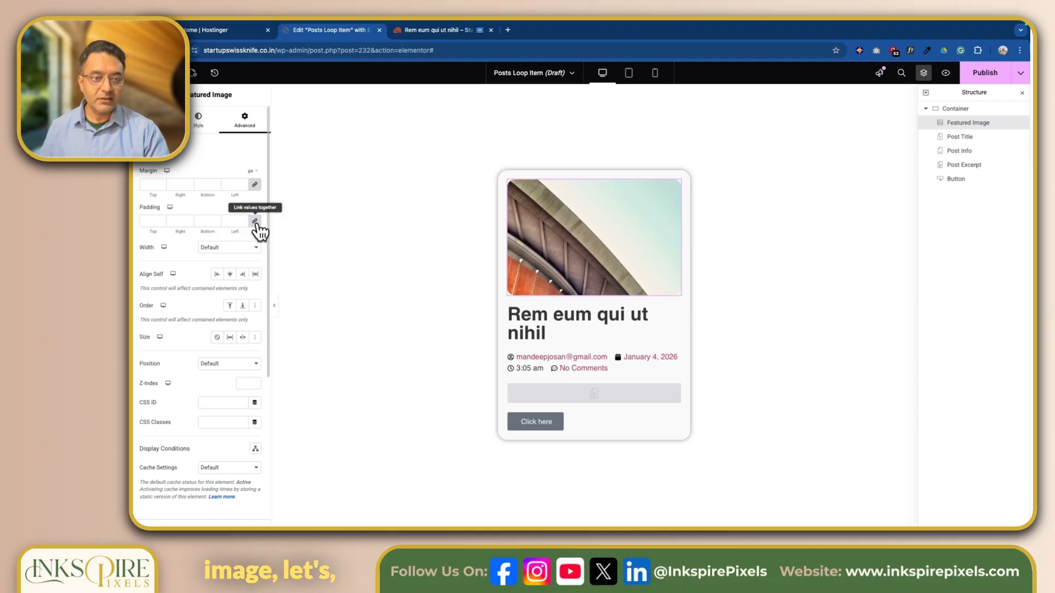
click(203, 221)
text(1)
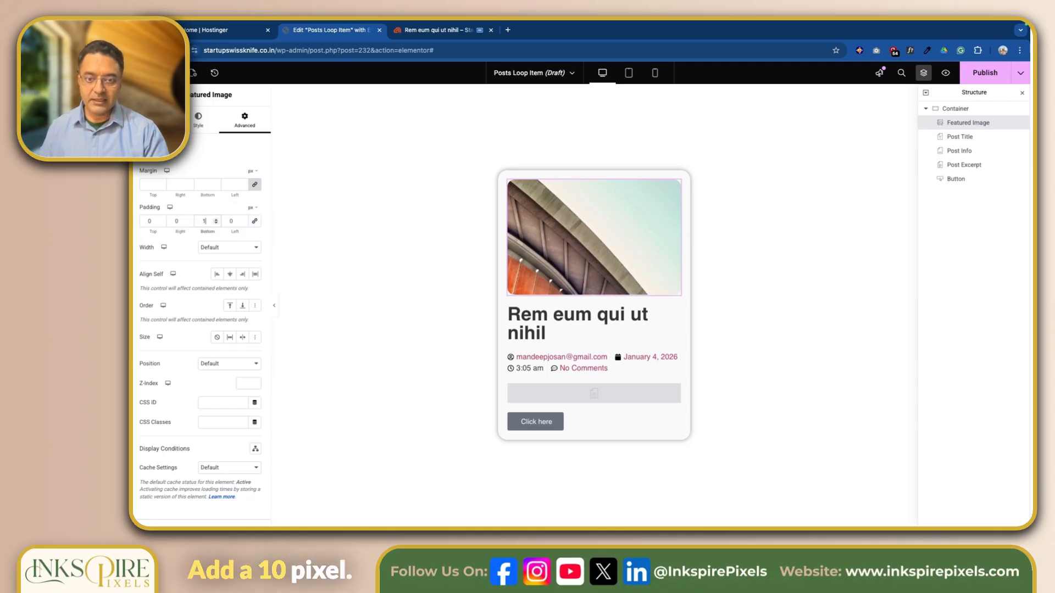
text(0)
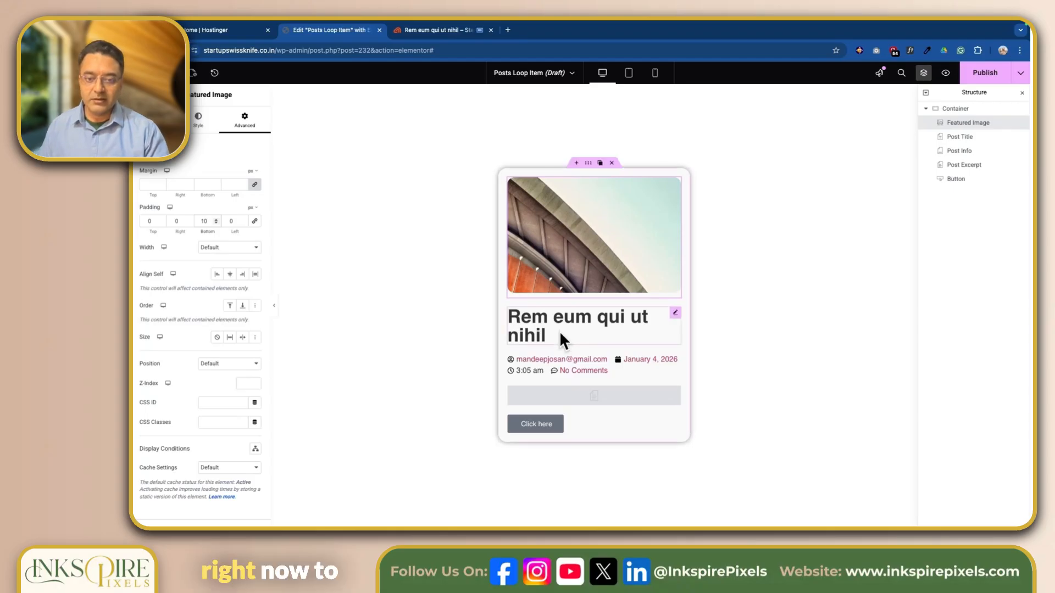
Set the post title to 32 px and colour it with the Secondary global colour
click(676, 312)
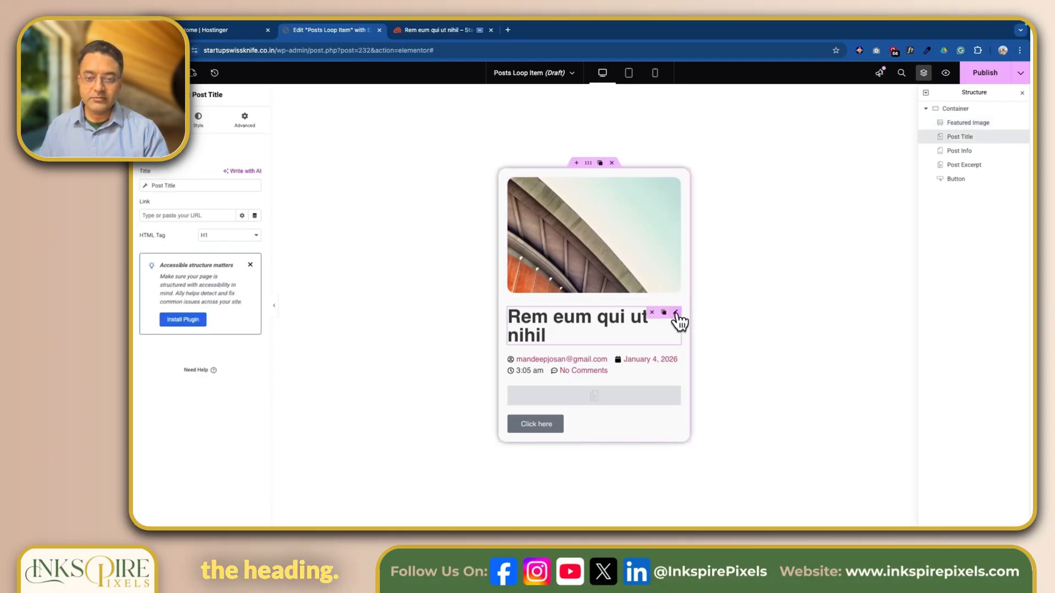
click(199, 120)
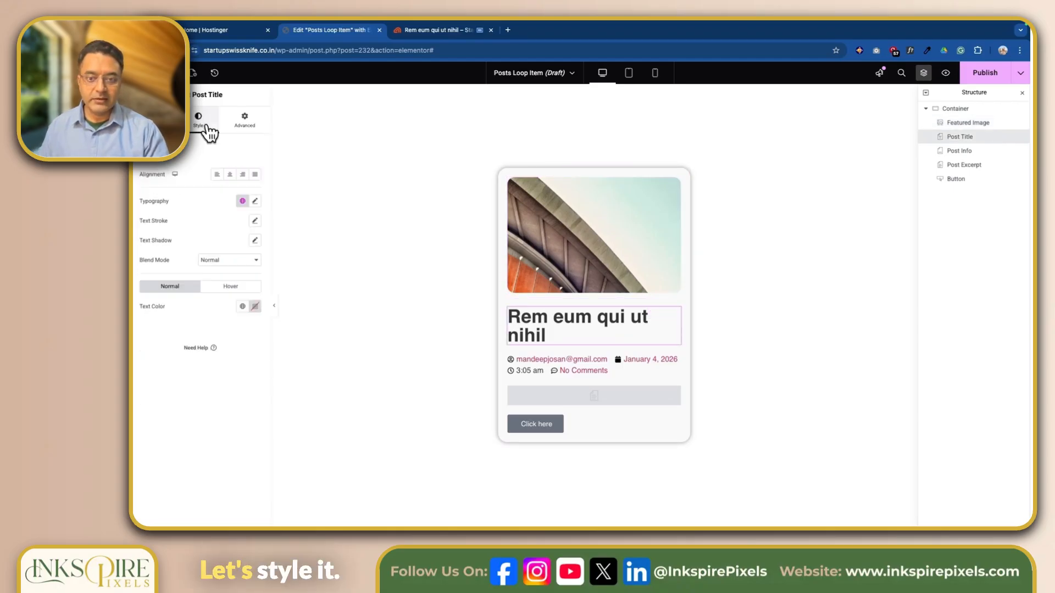
click(254, 201)
drag(159, 279, 159, 279)
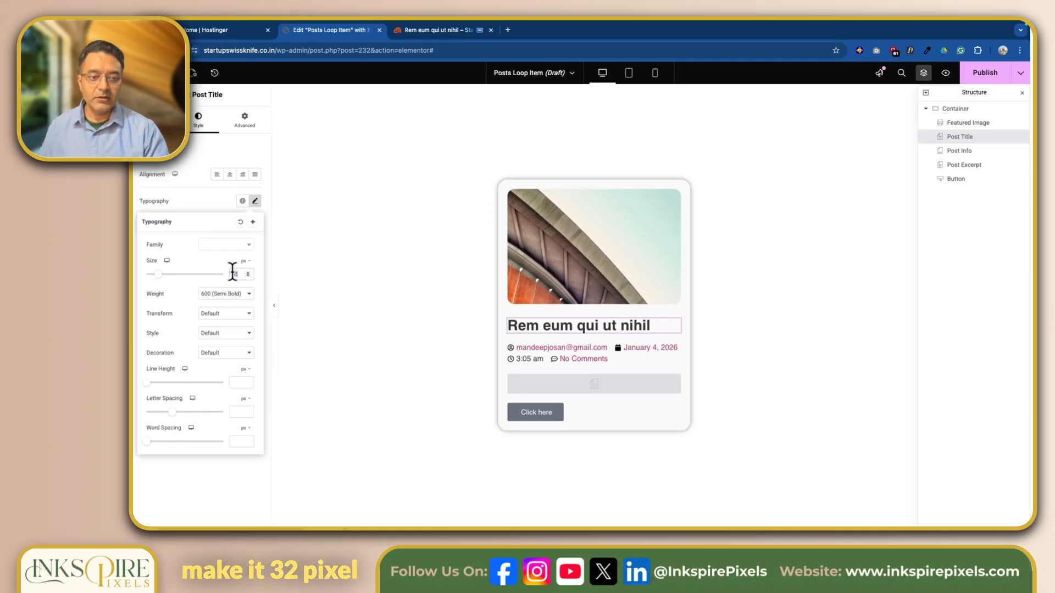
click(242, 306)
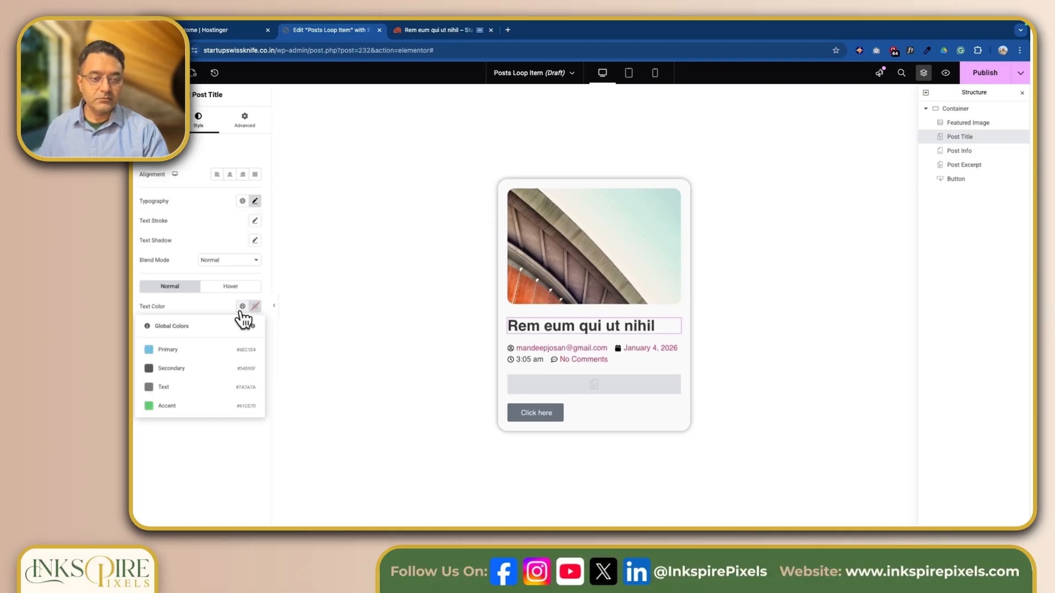
click(195, 350)
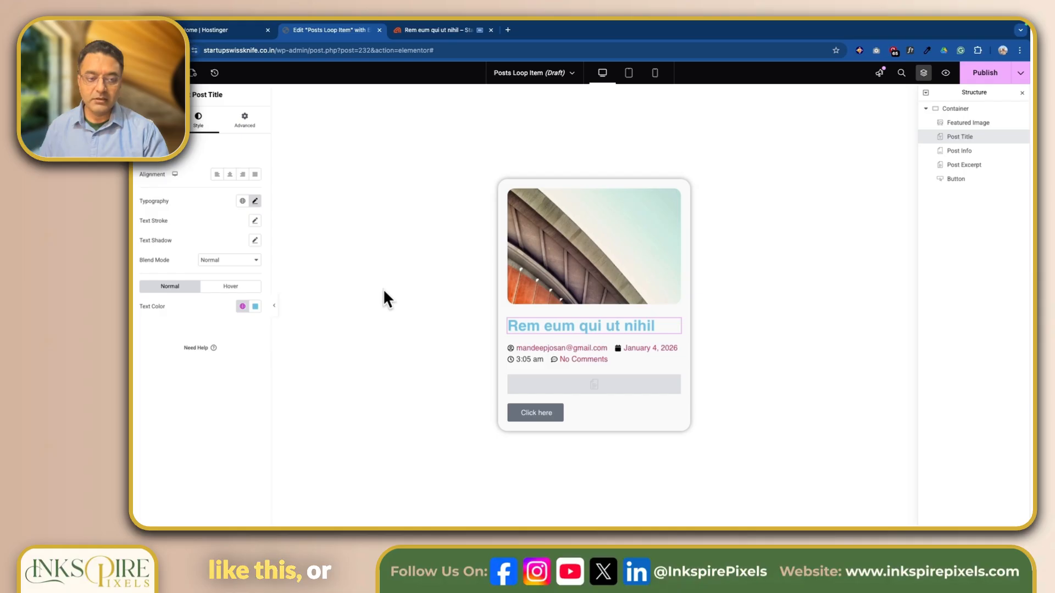
click(243, 306)
click(196, 369)
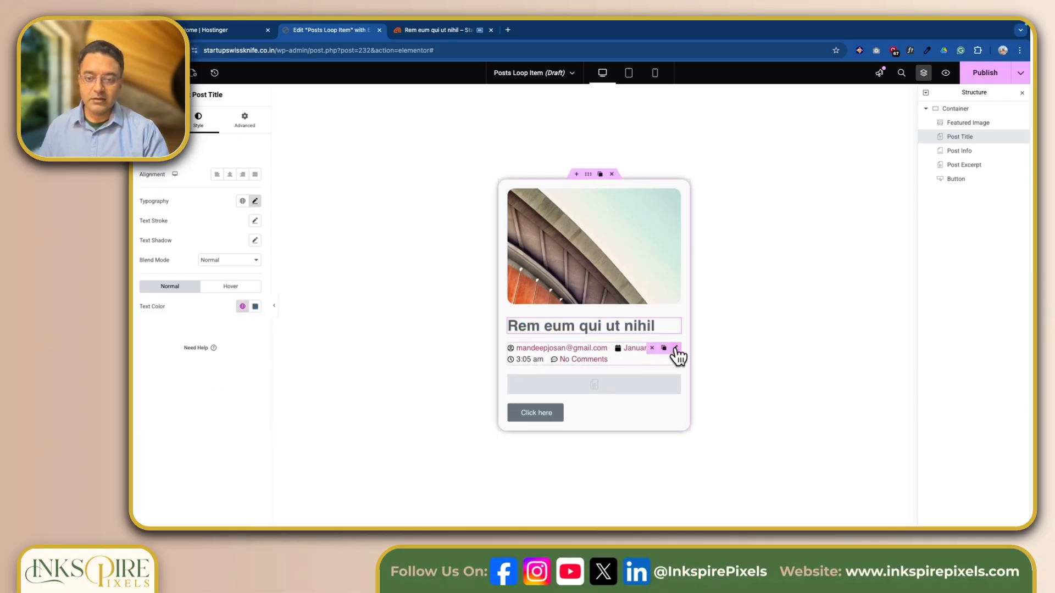
Remove the comments and time items from the post info and make its icons Accent green
click(675, 351)
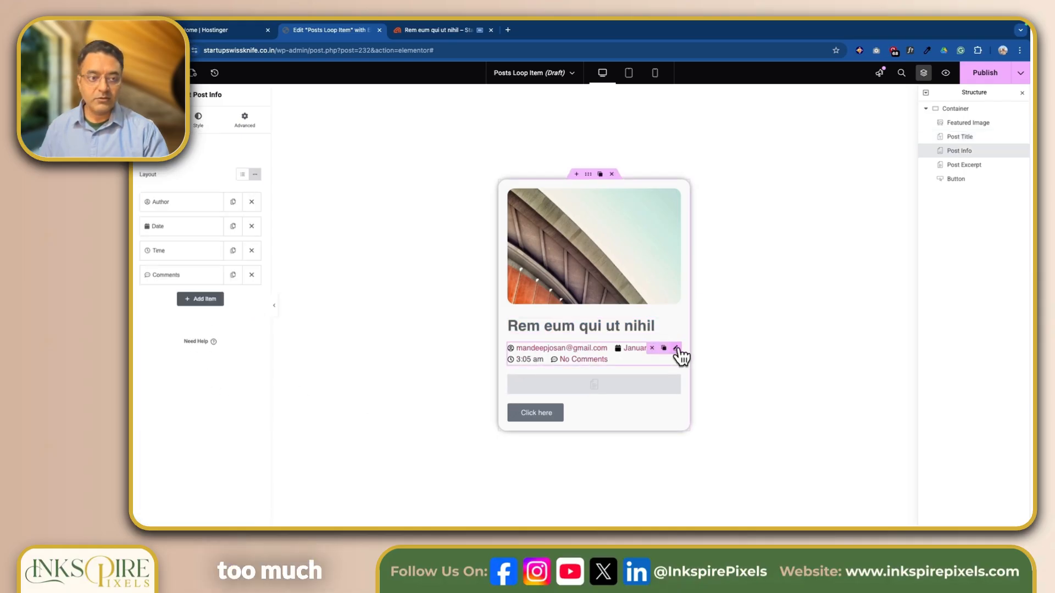
click(252, 275)
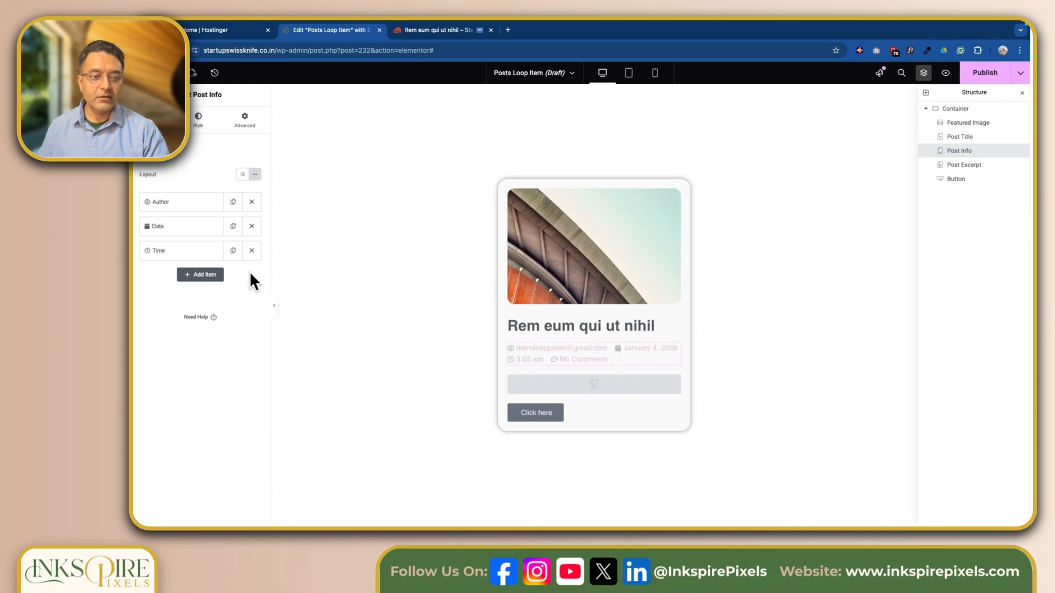
click(252, 251)
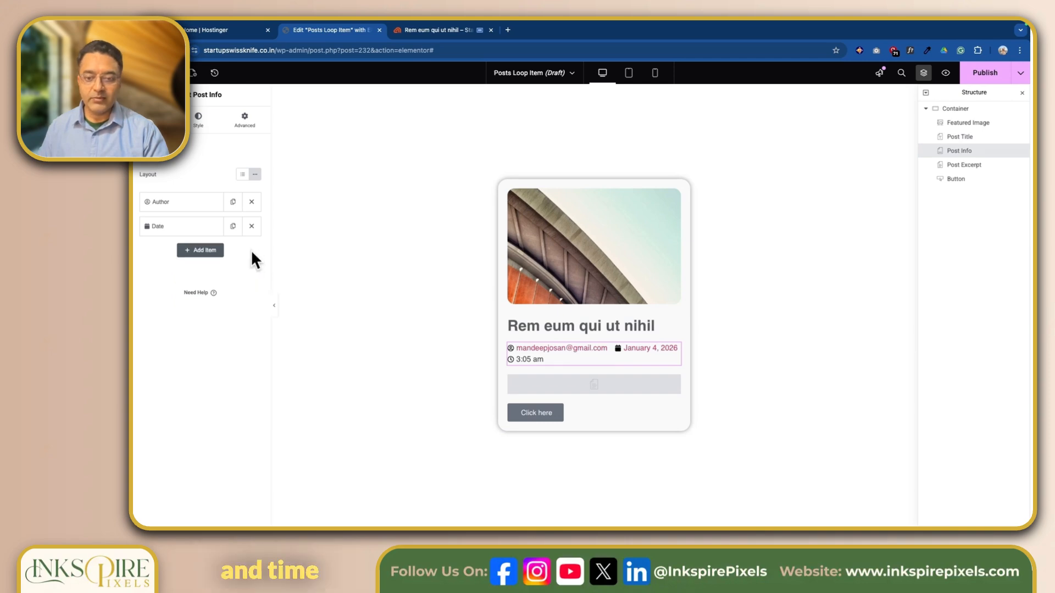
click(198, 119)
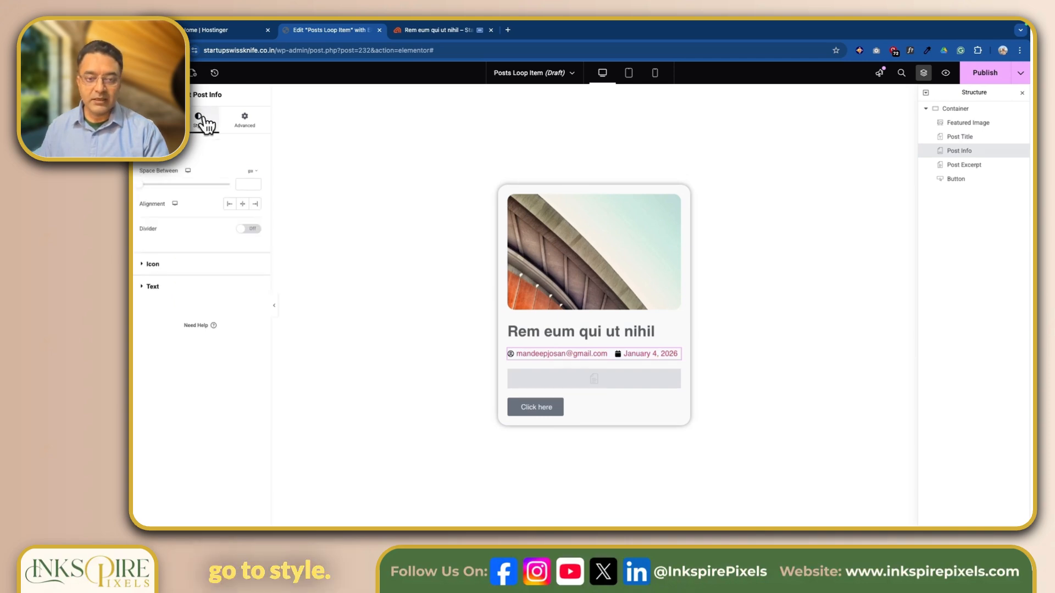
click(148, 267)
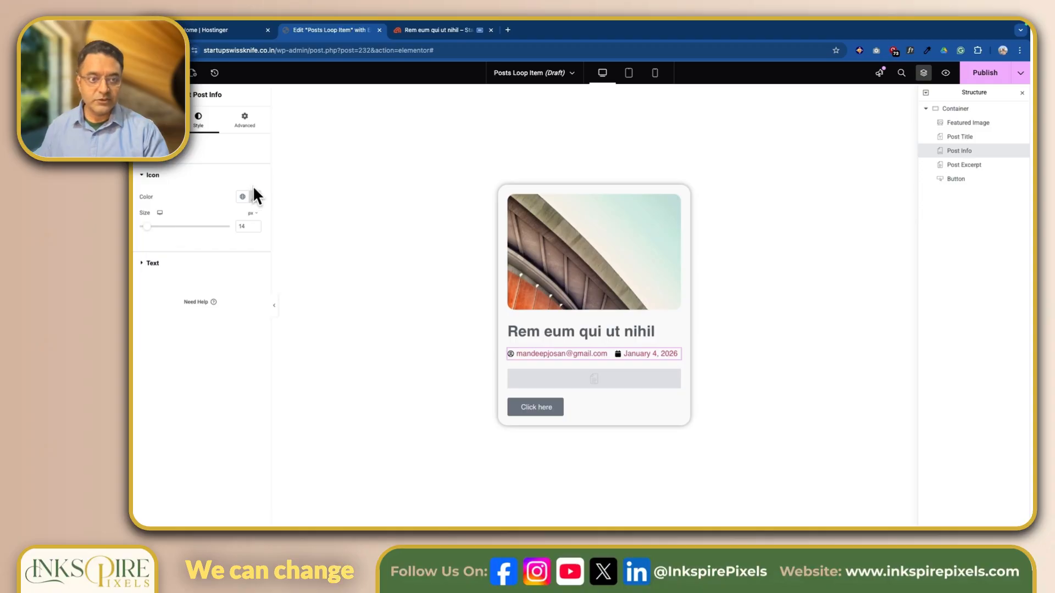
click(243, 198)
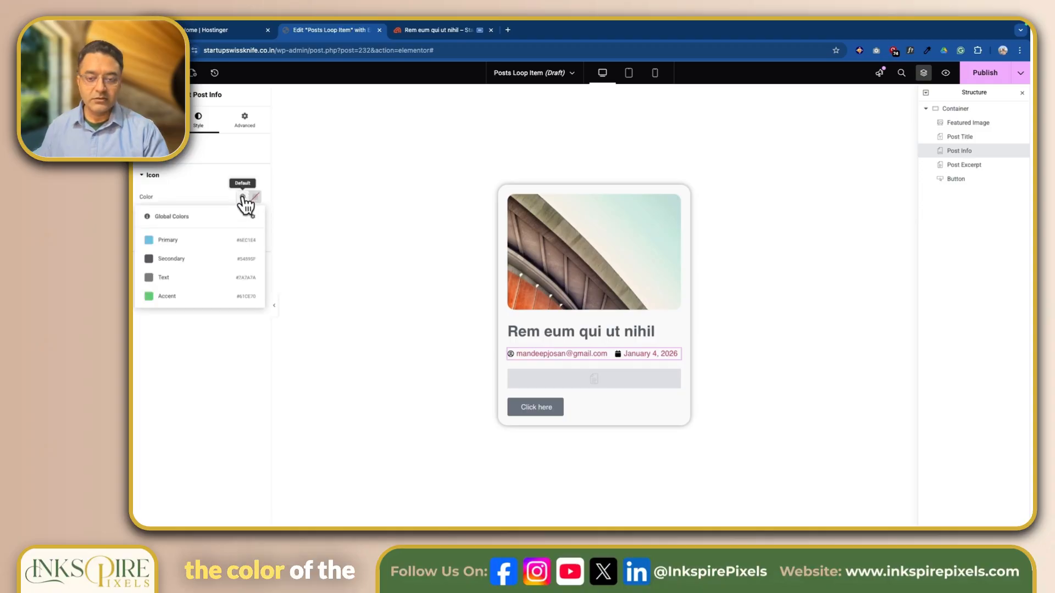
click(175, 296)
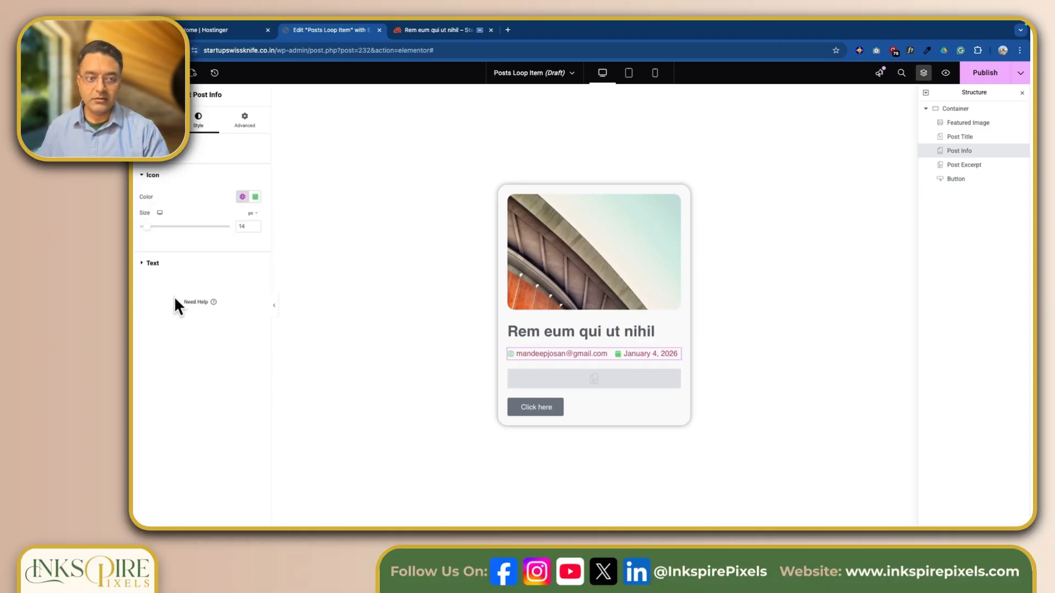
Give the post info text the global Text grey colour and a 12 px font size
click(144, 262)
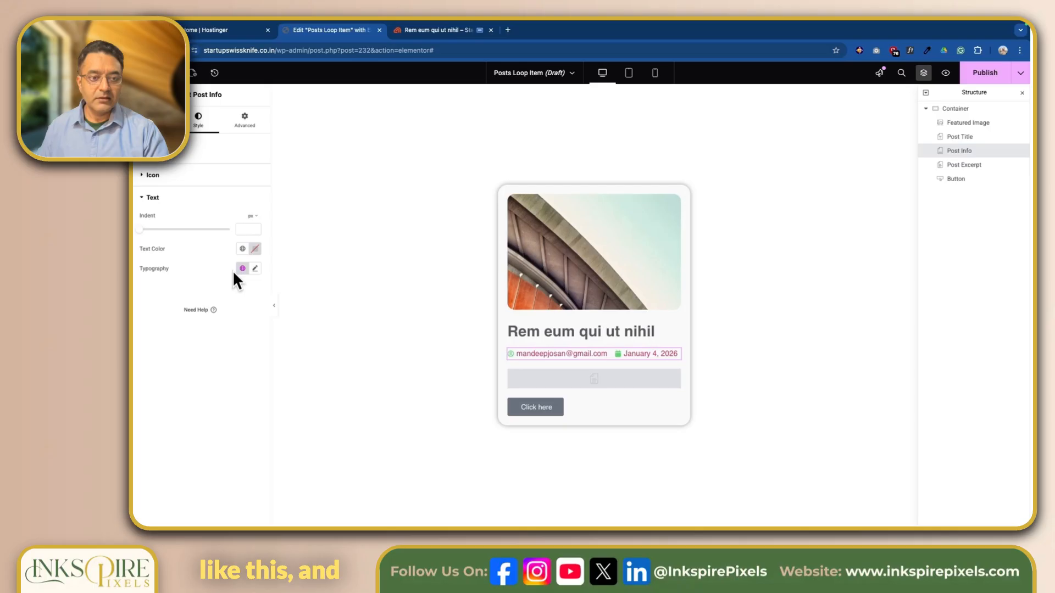
click(242, 248)
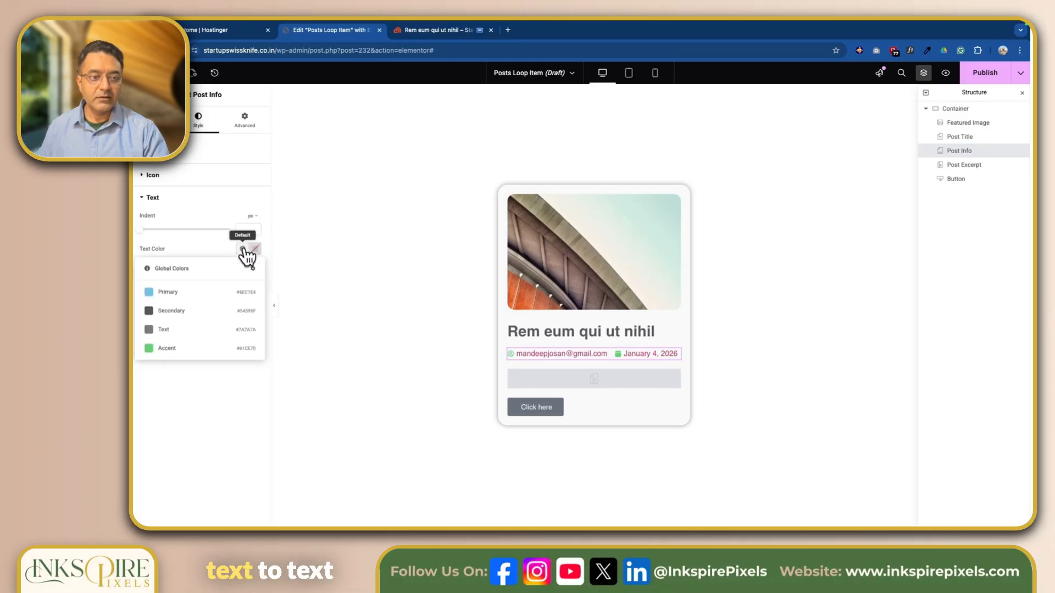
click(189, 332)
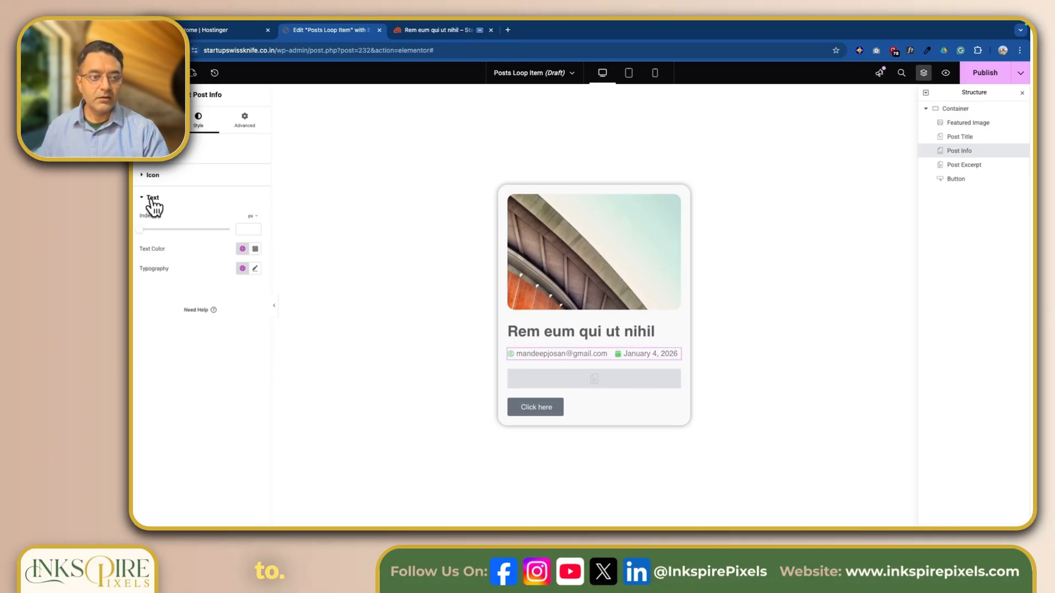
click(255, 268)
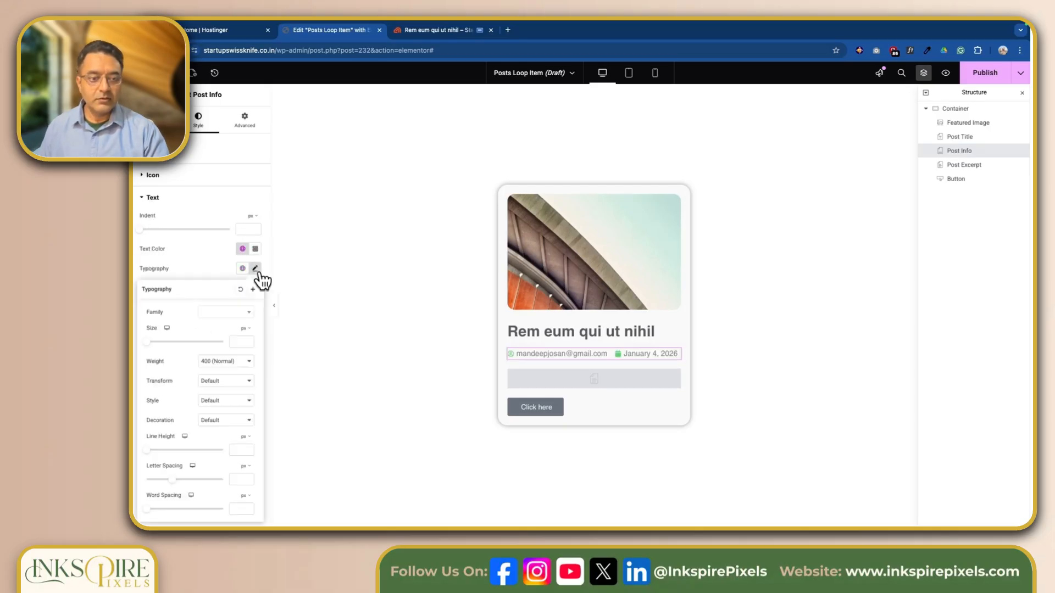
click(148, 342)
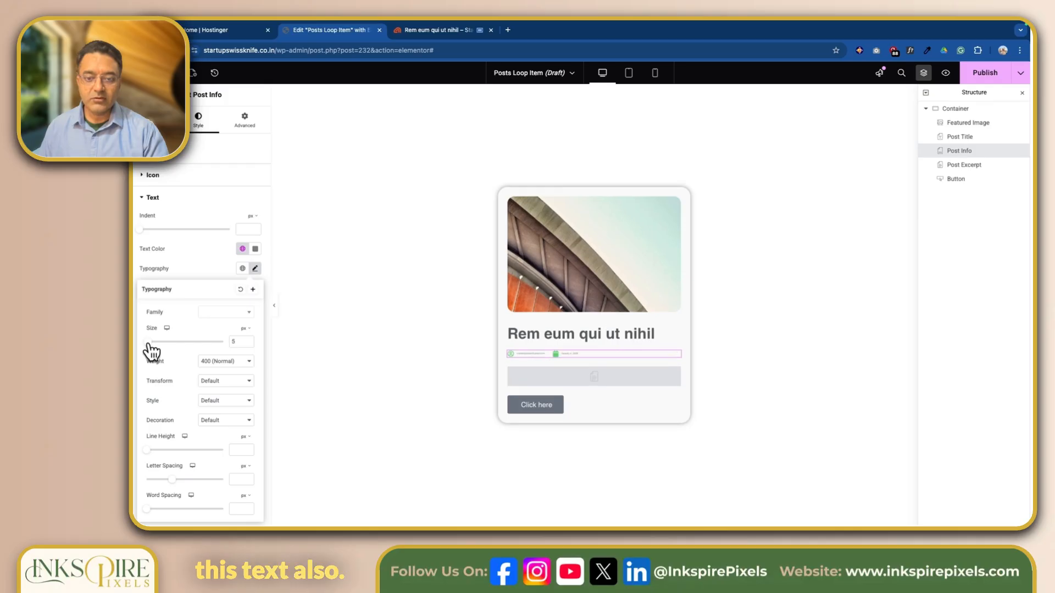
drag(149, 344, 153, 344)
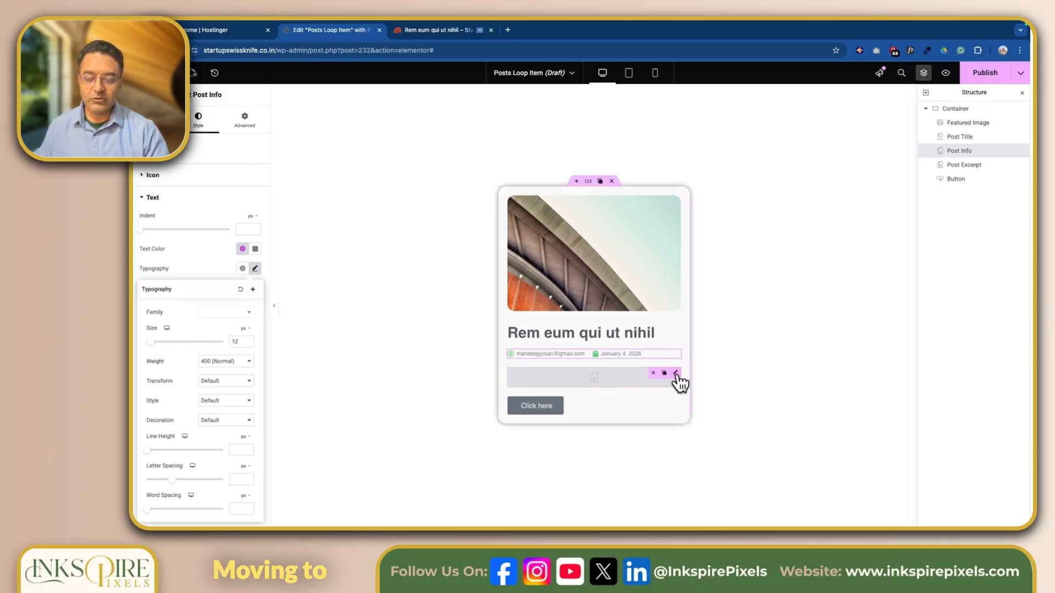
Set the post excerpt font size to 18 px and apply a grey global text colour
click(676, 373)
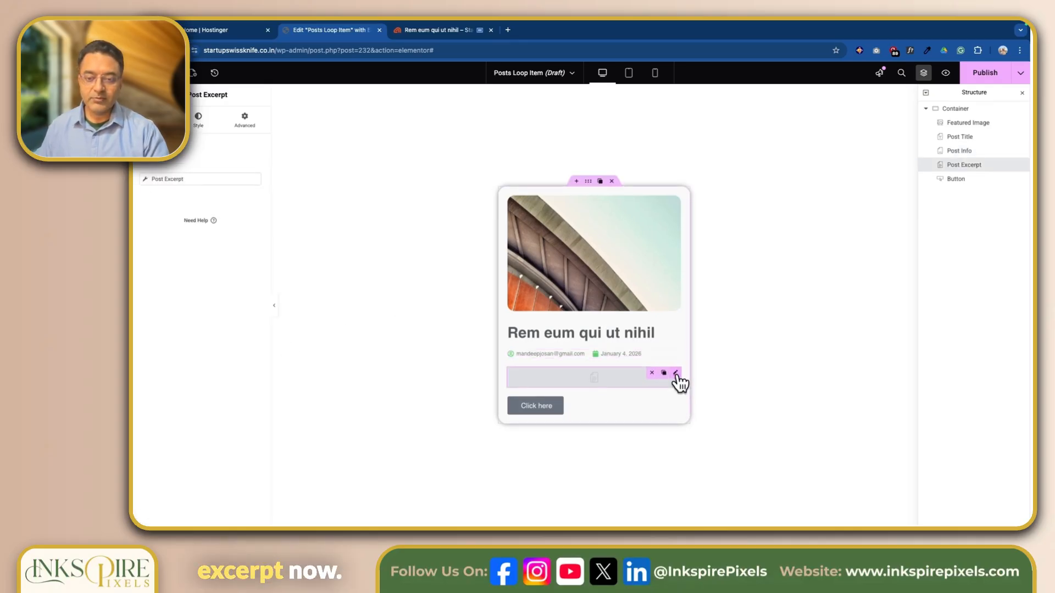
click(201, 128)
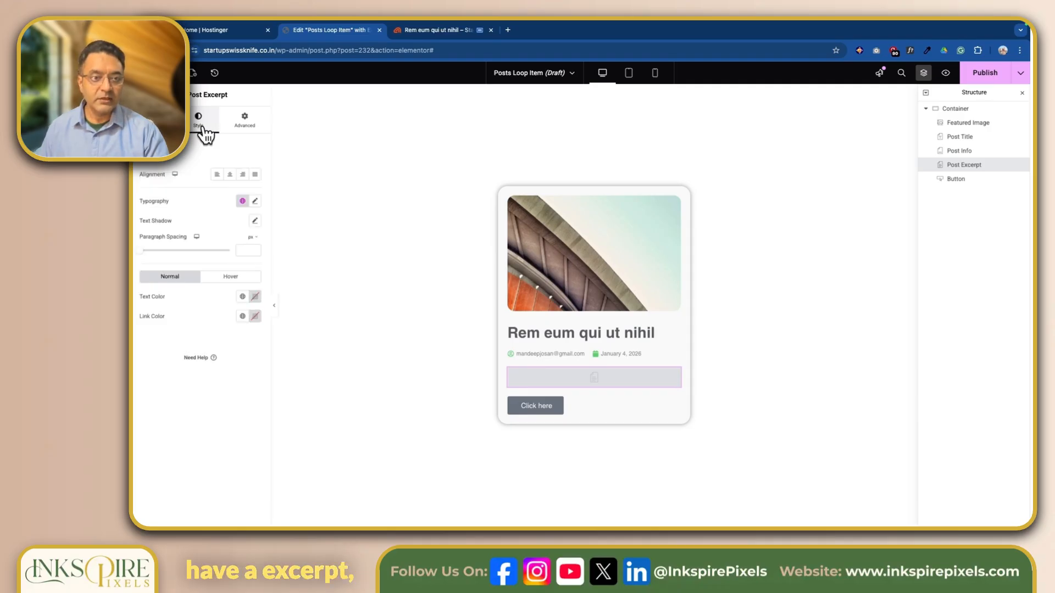
click(254, 201)
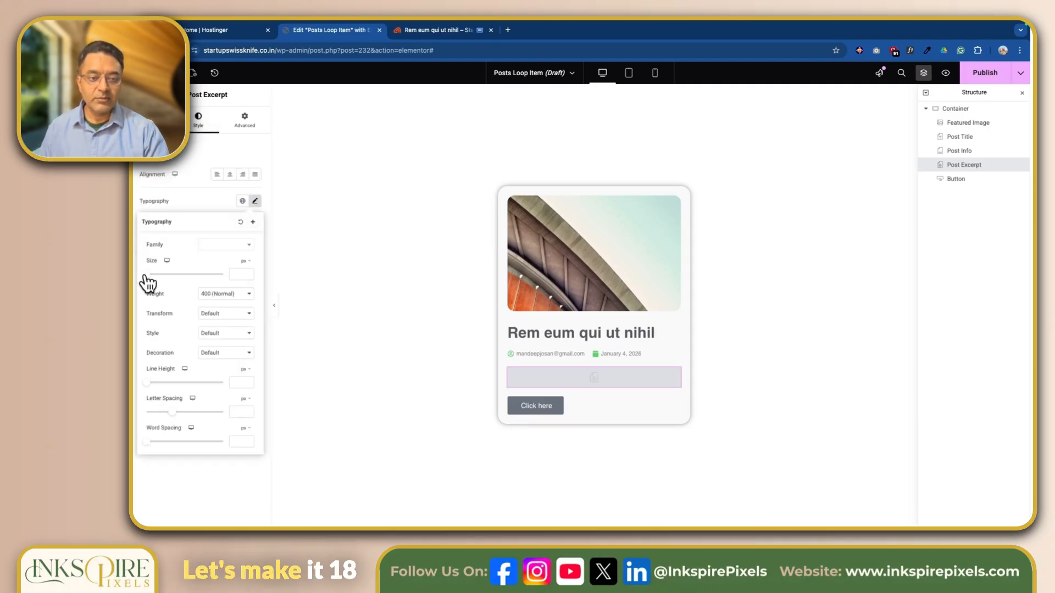
drag(147, 274, 155, 275)
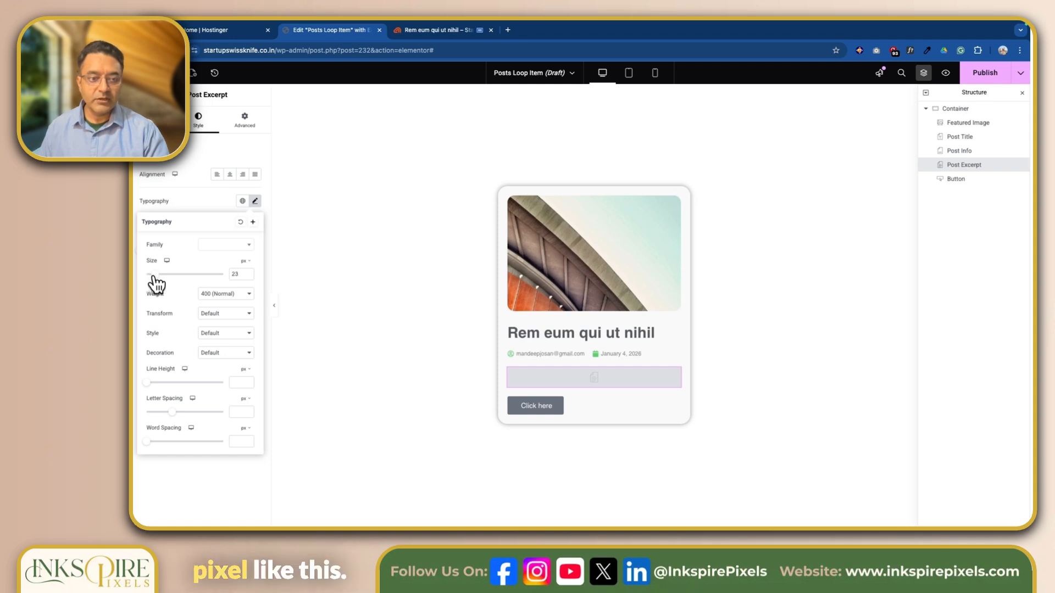
click(259, 309)
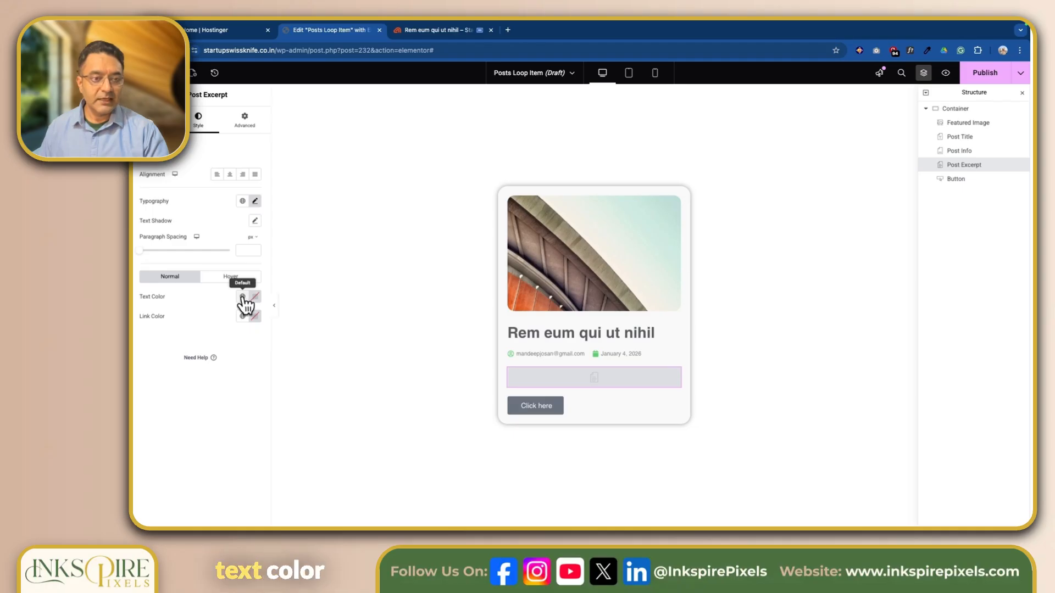
click(243, 296)
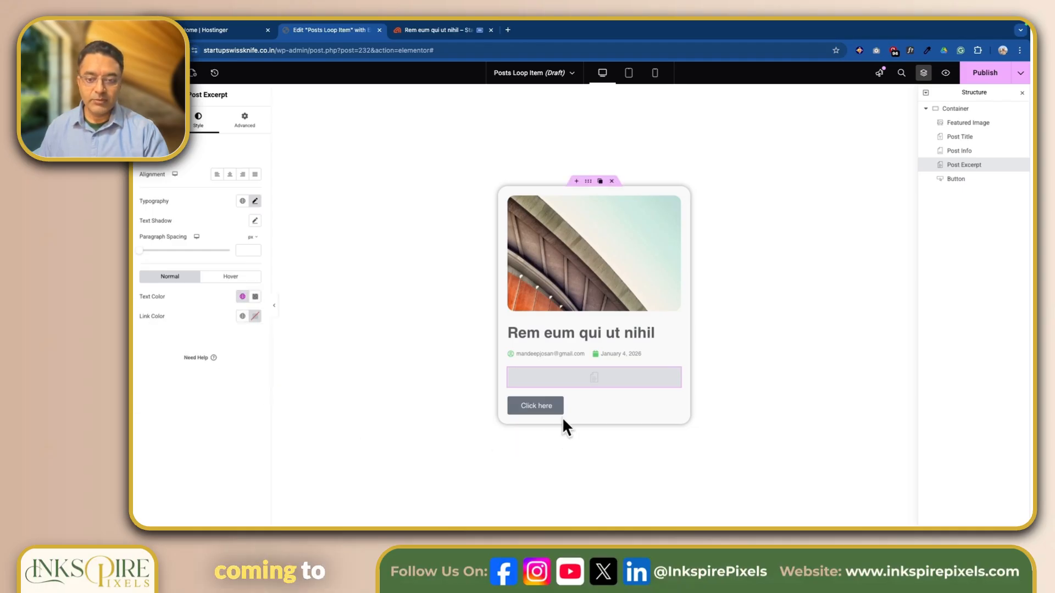
Try Accent green for the button text, then clear it back to white
click(675, 403)
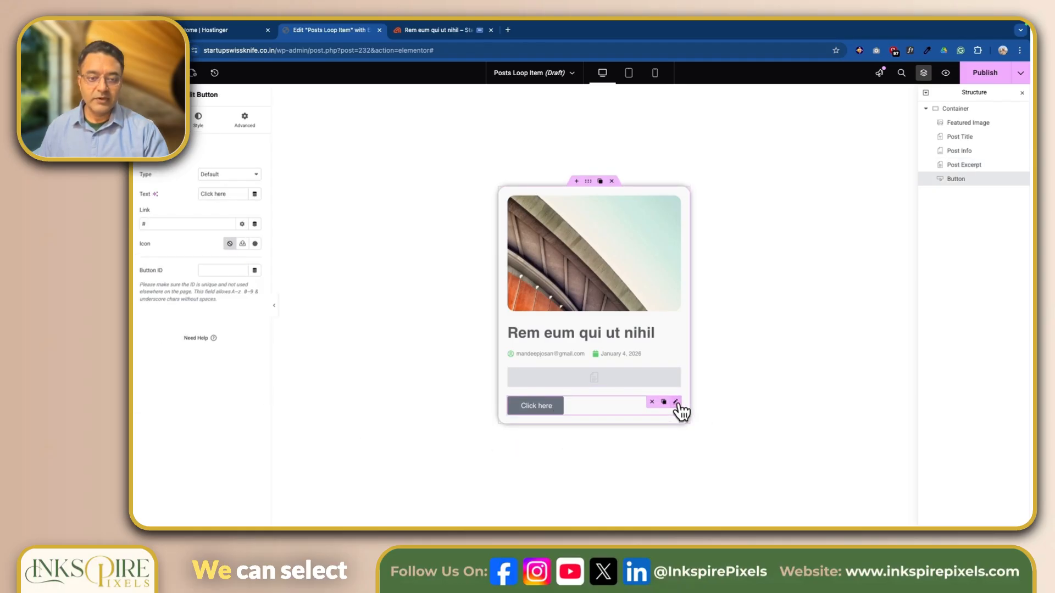
click(198, 119)
click(242, 252)
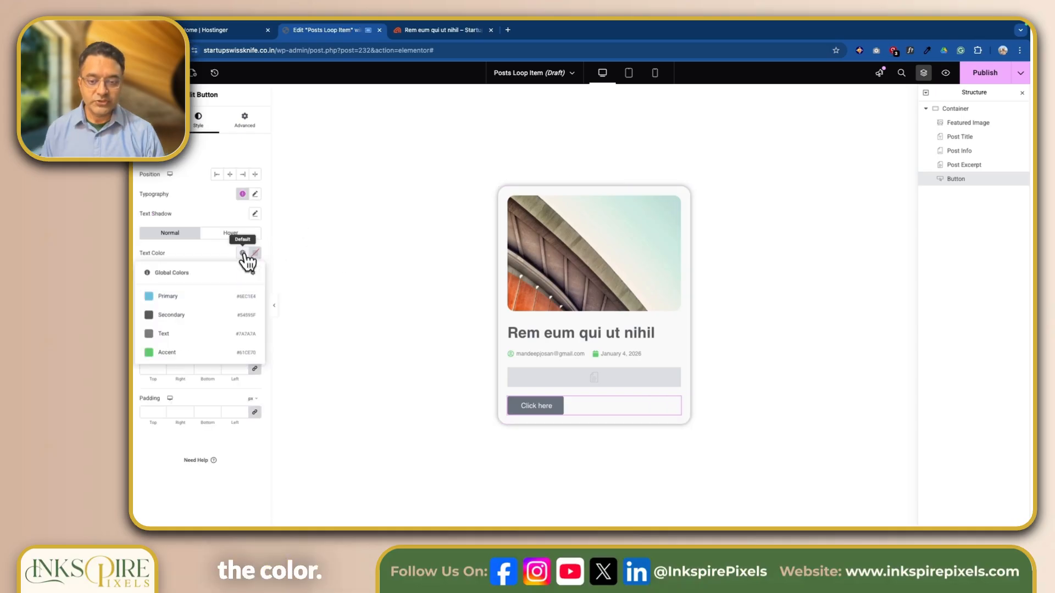
click(185, 358)
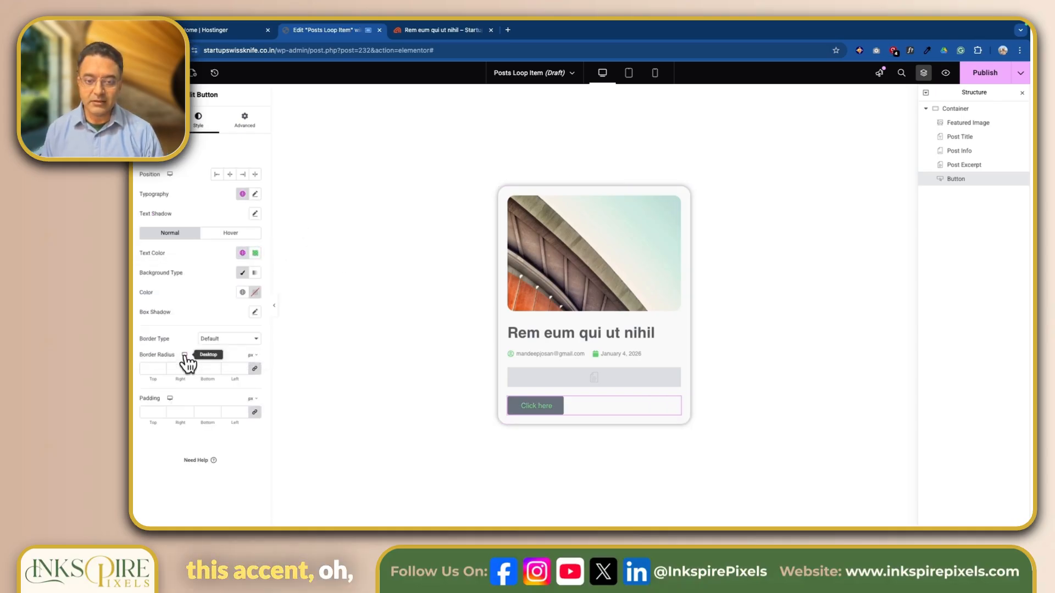
click(242, 254)
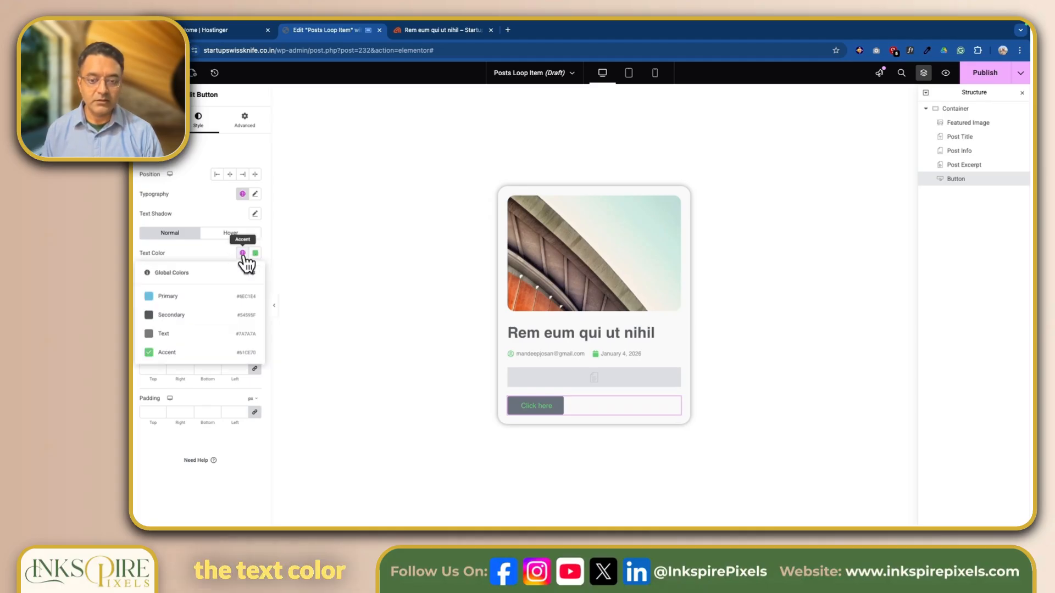
click(243, 252)
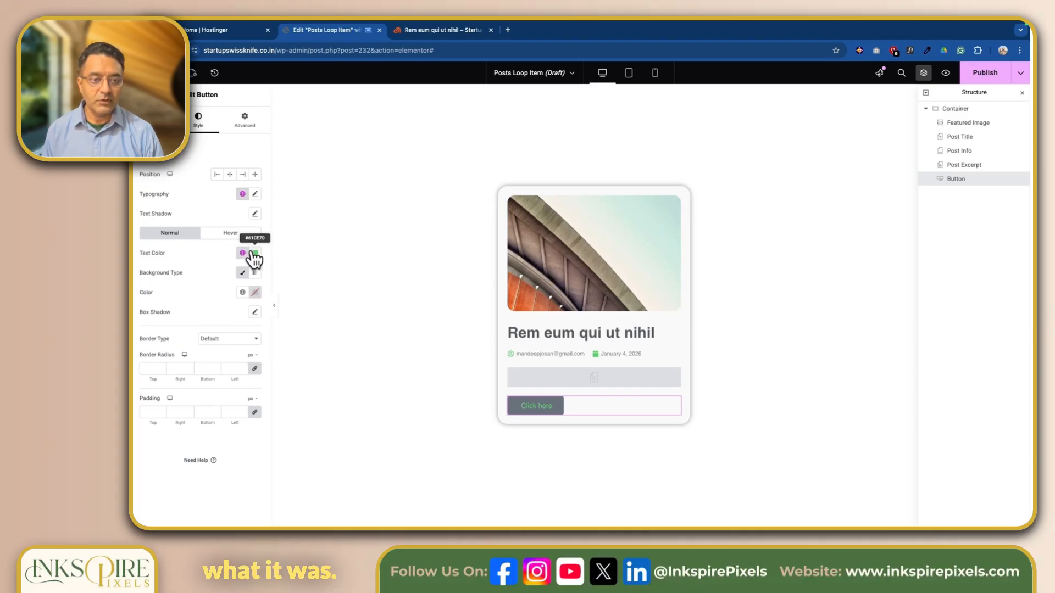
click(255, 253)
click(271, 273)
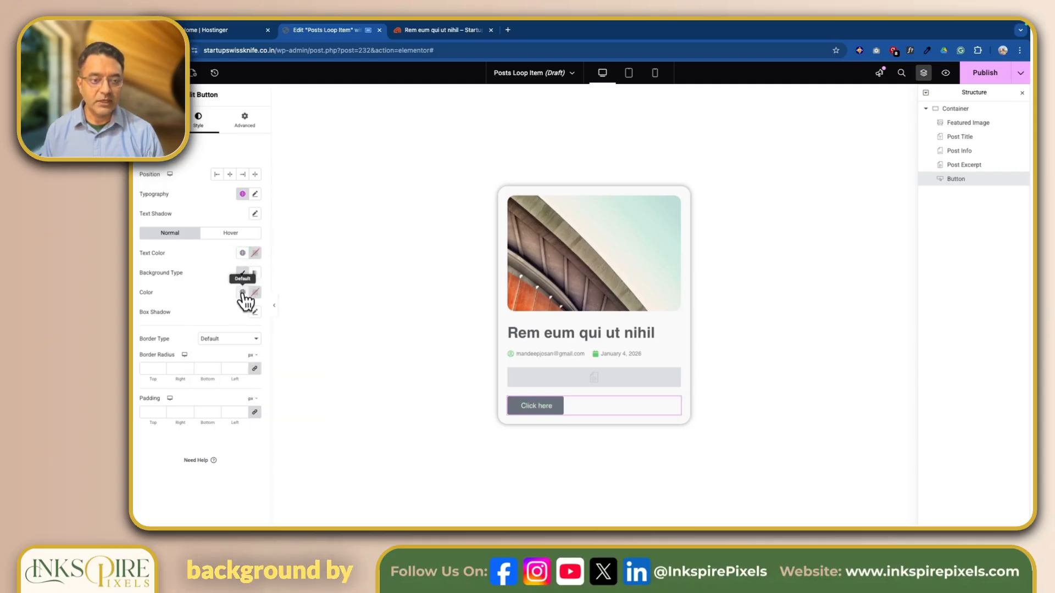
Give the button an Accent green background and a soft box shadow
click(242, 293)
click(220, 391)
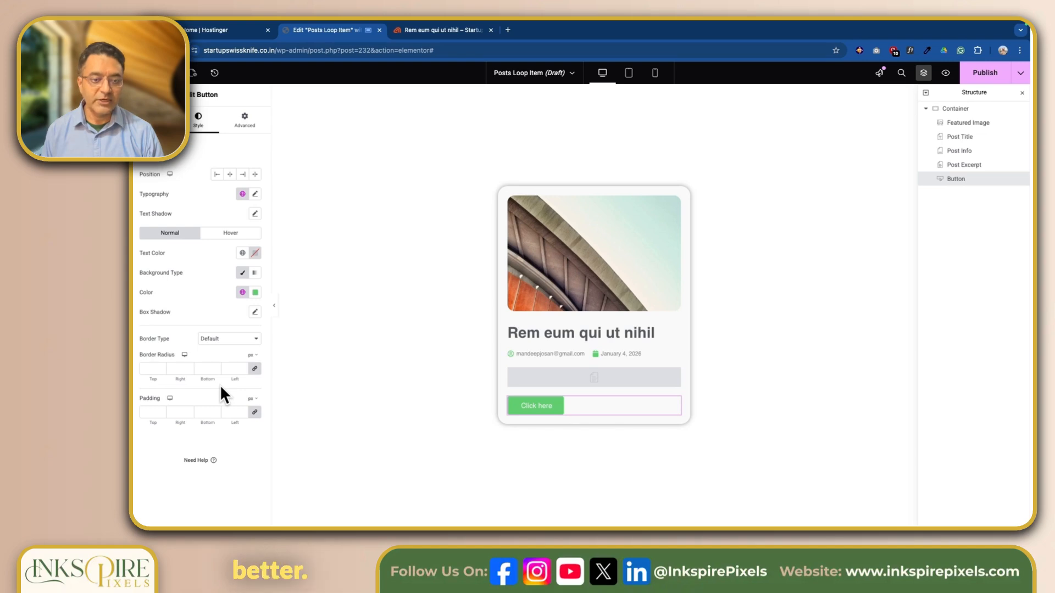
click(255, 312)
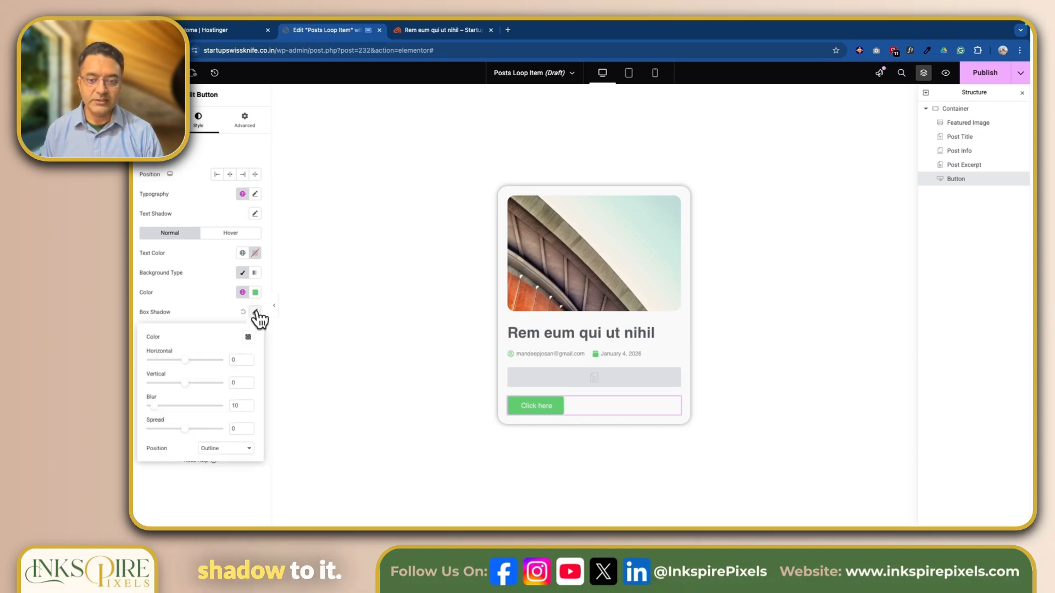
click(255, 312)
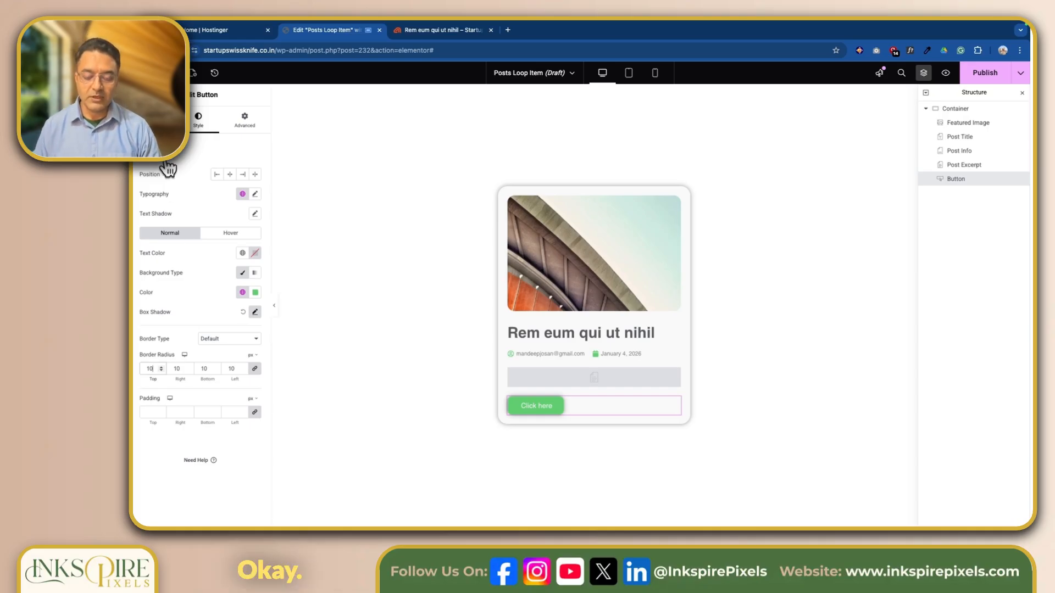
Set the button's hover background to a slightly darker Accent green, about #4CA75E
click(229, 234)
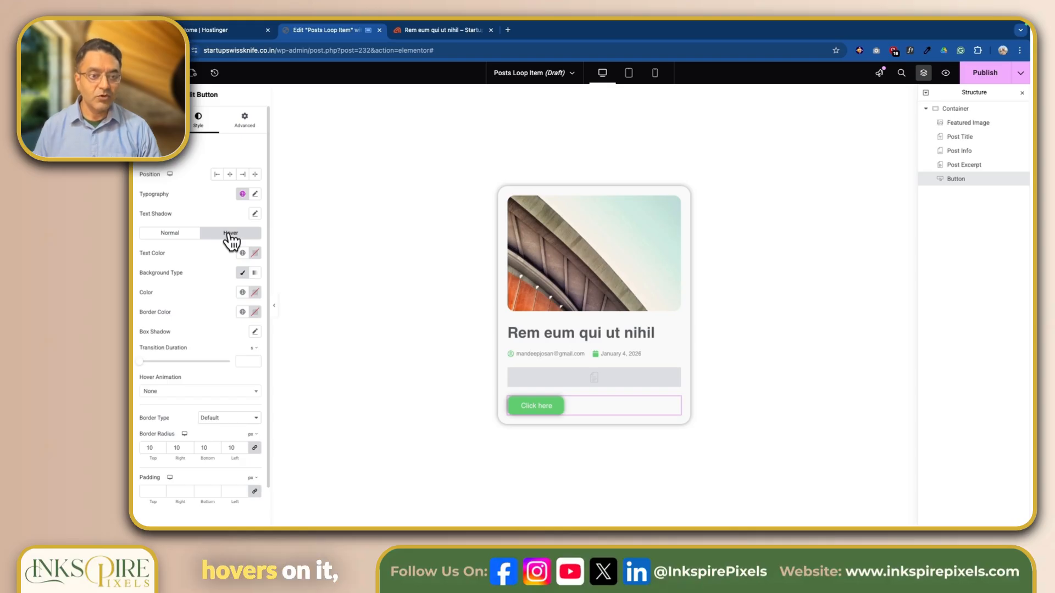
click(242, 292)
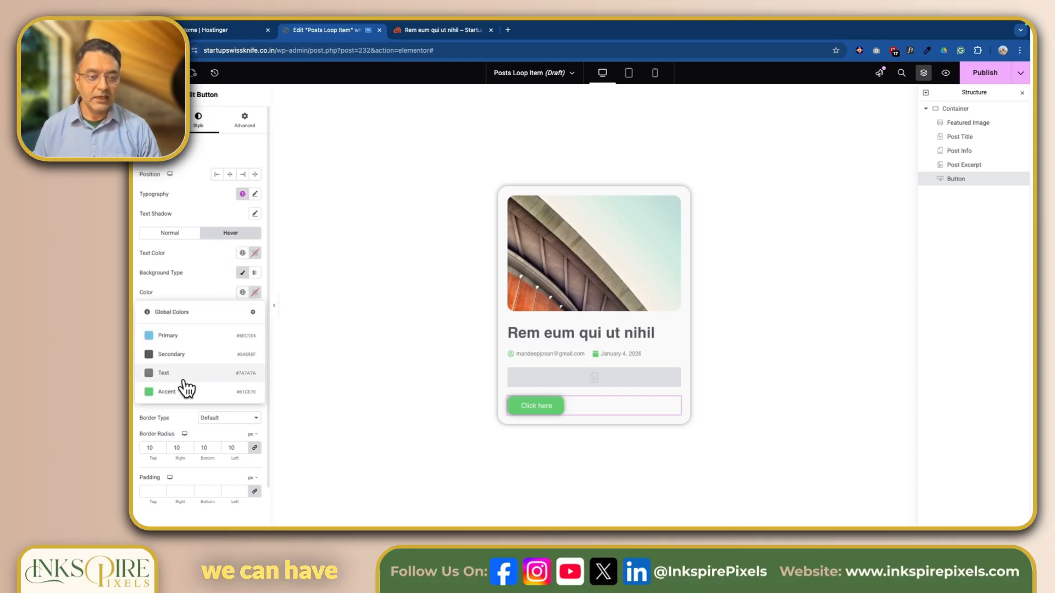
click(182, 392)
click(255, 292)
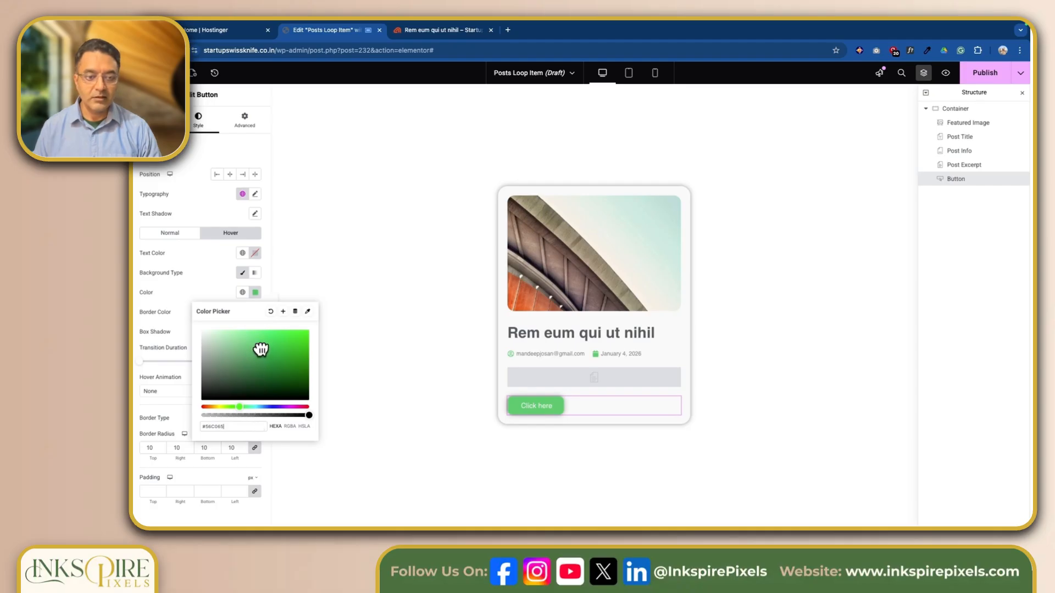
drag(260, 349, 260, 355)
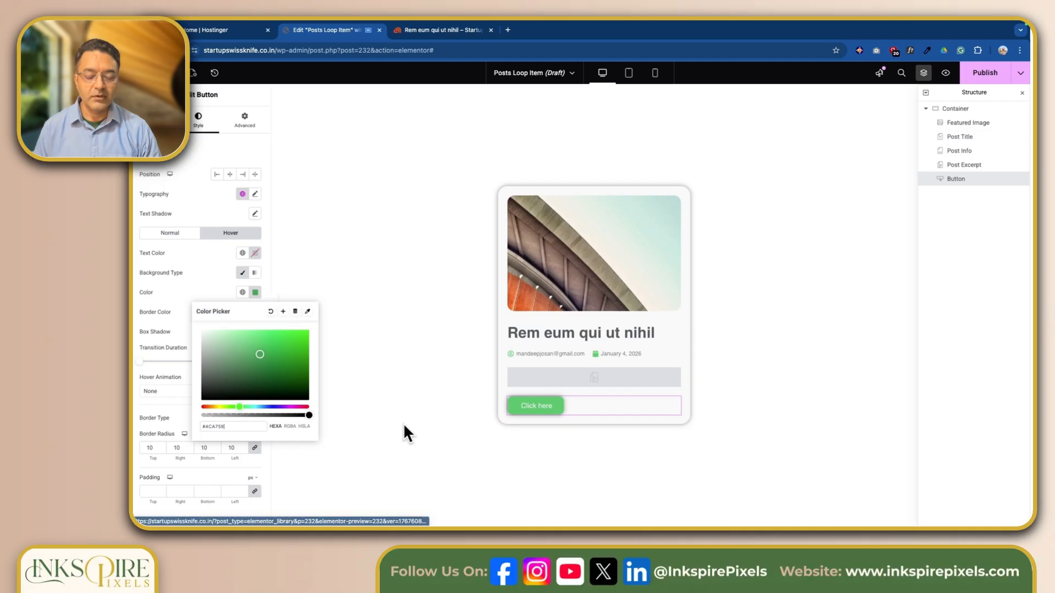
click(359, 379)
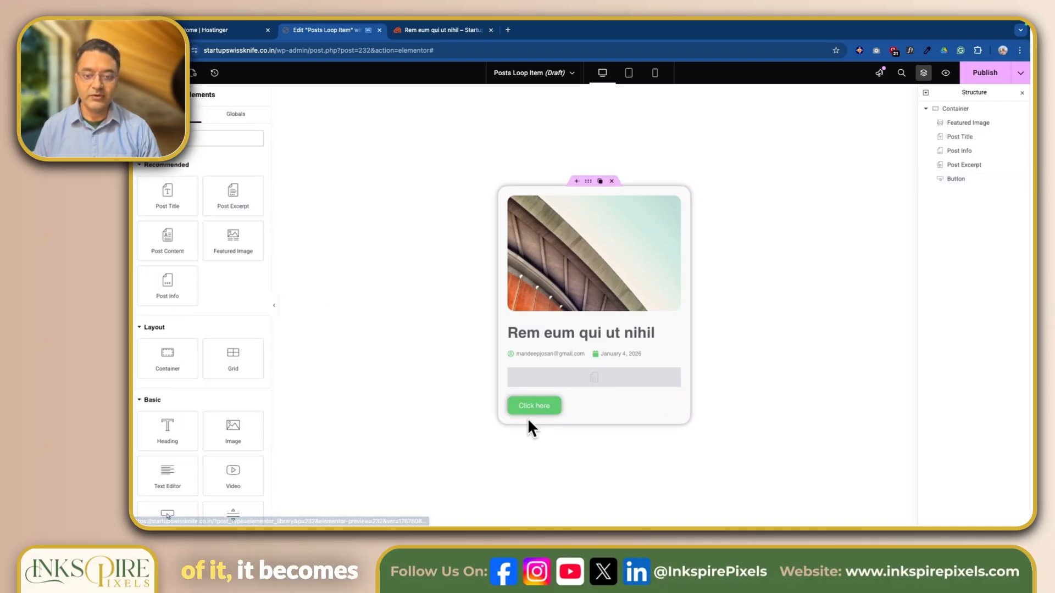
click(674, 403)
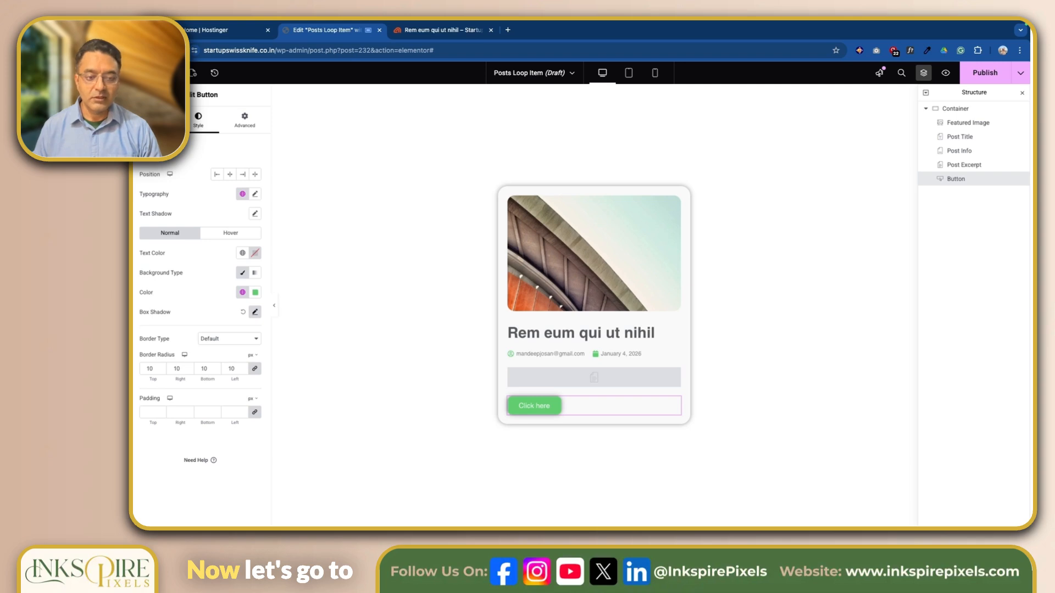
Replace the button label 'Click here' with 'Read More'
click(152, 120)
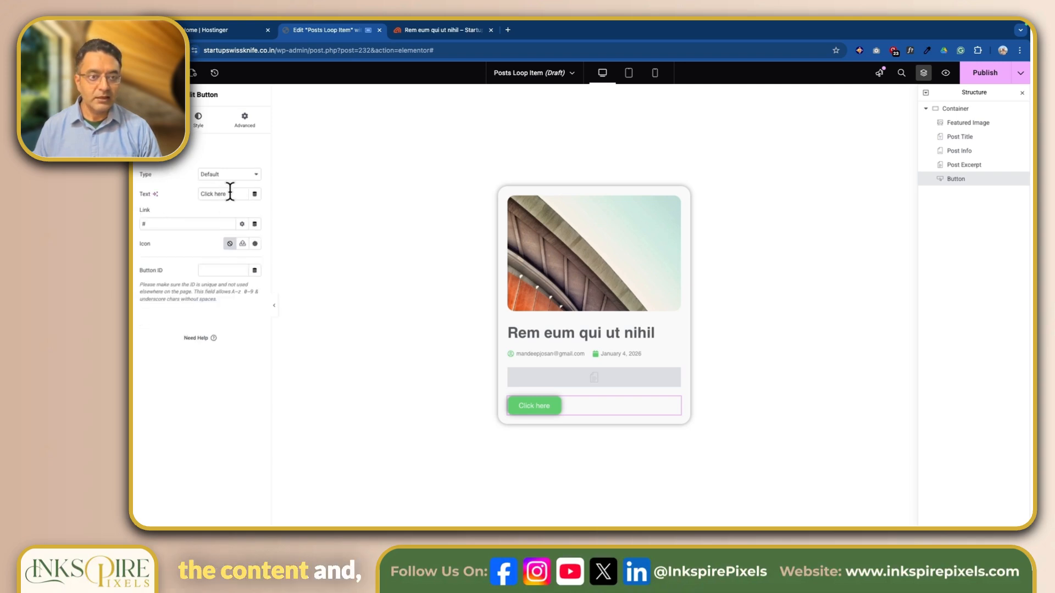
drag(228, 194, 195, 197)
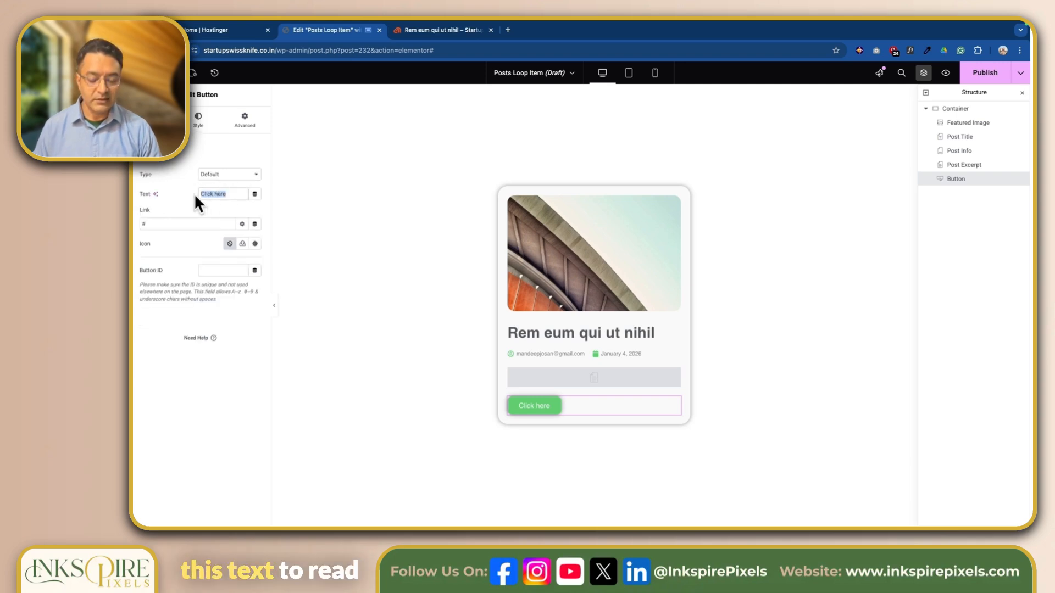
text(Read)
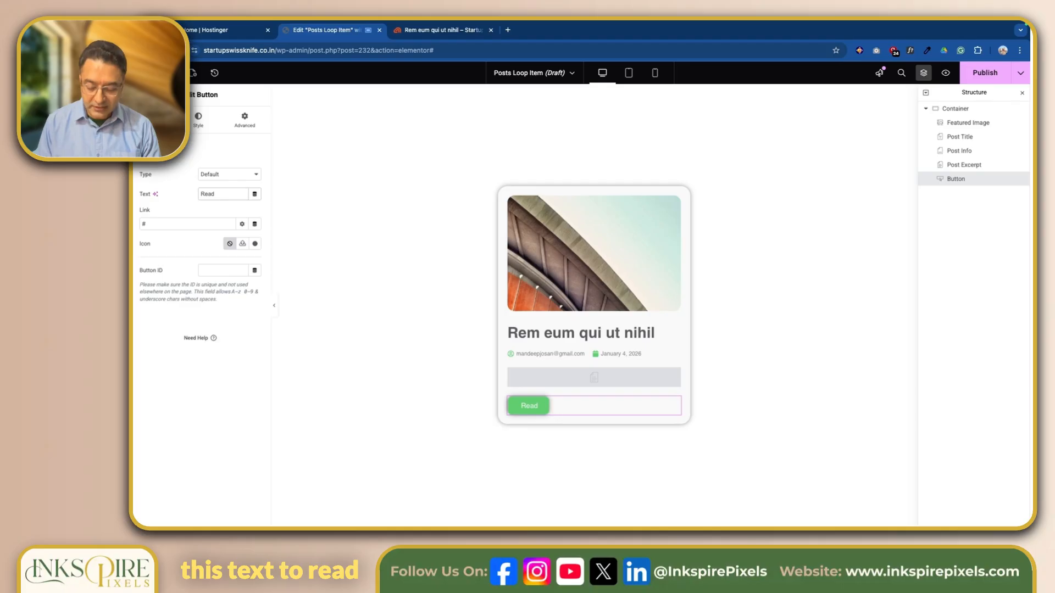
text( More)
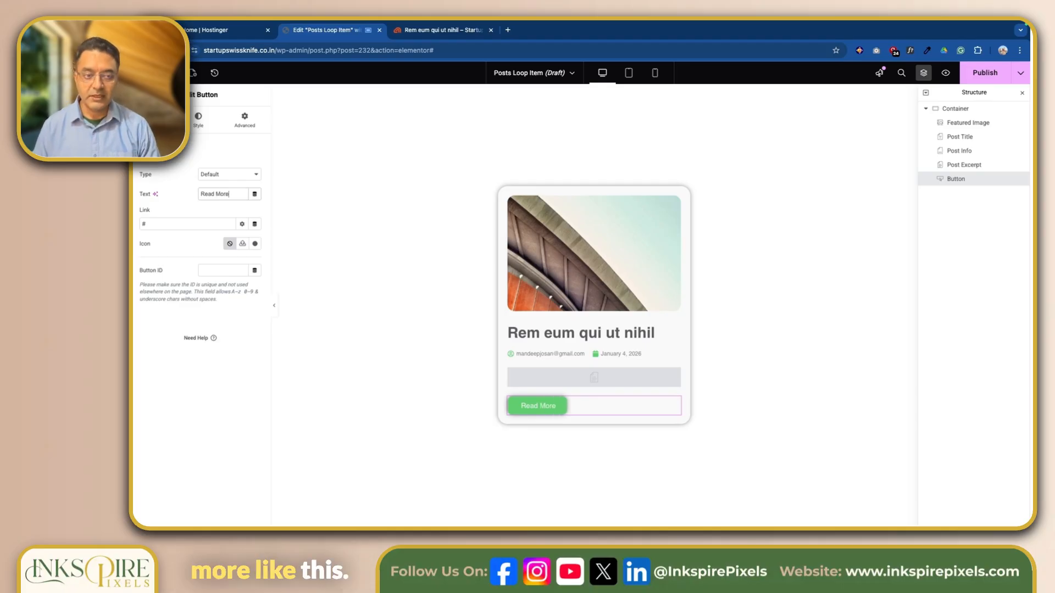
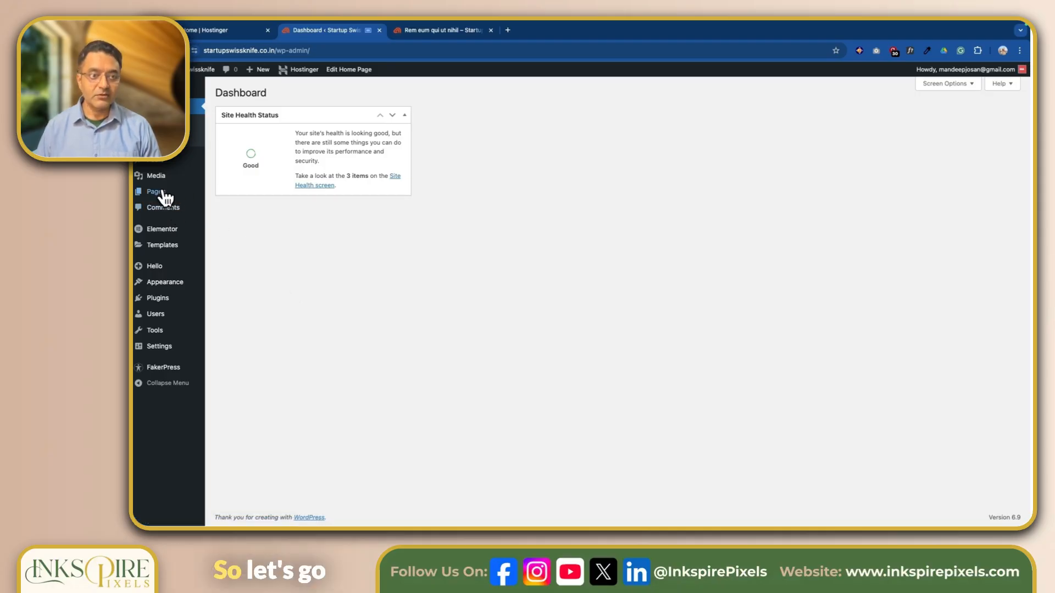
From the WordPress Pages list, open the Home page with Elementor
mouse_move(165, 195)
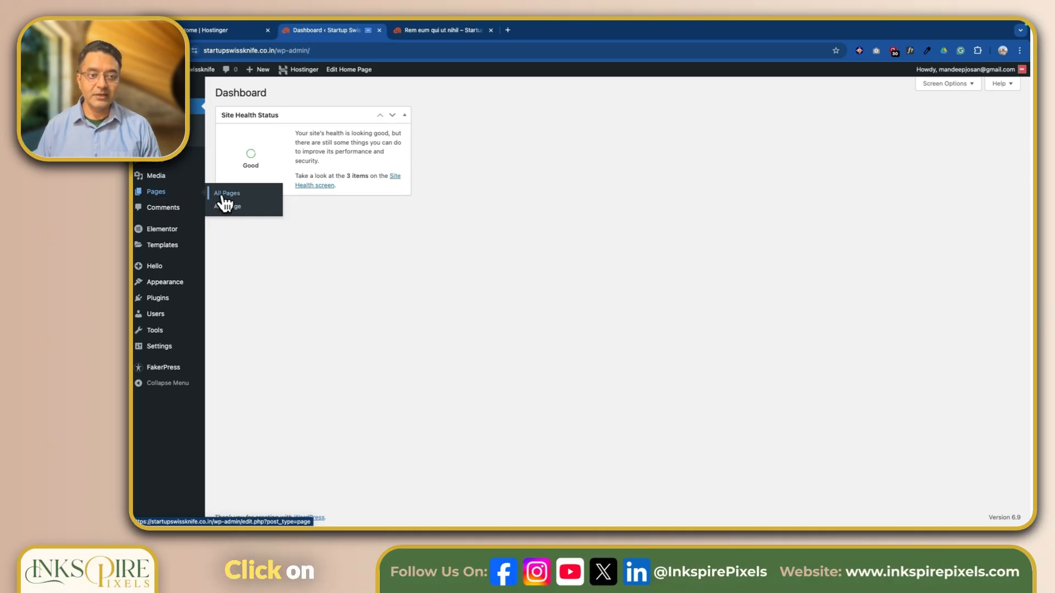
mouse_move(350, 268)
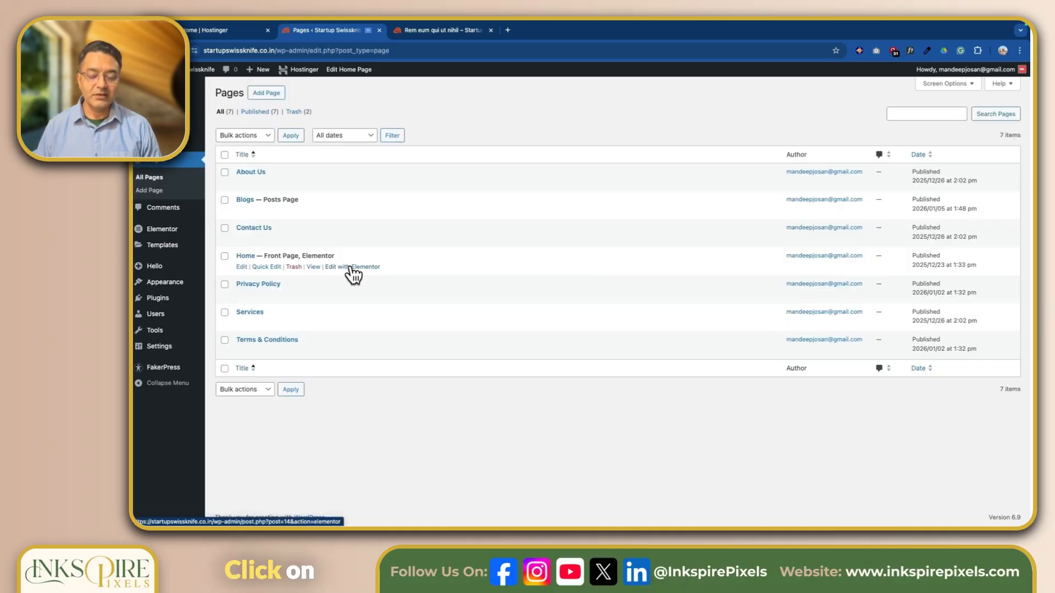
click(351, 267)
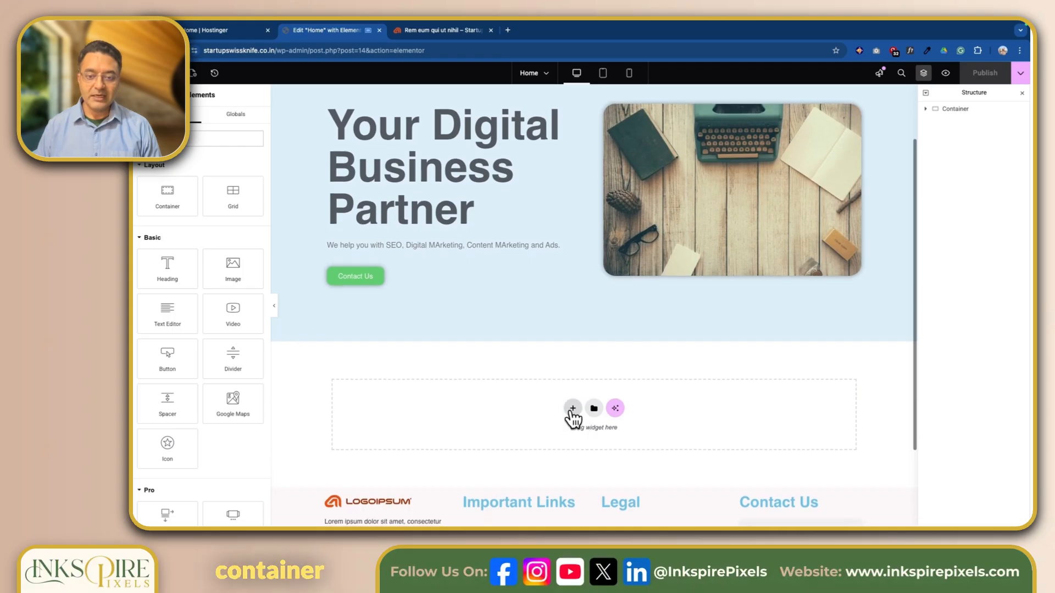
Add a new one-row Flexbox container below the hero section
click(571, 413)
click(565, 435)
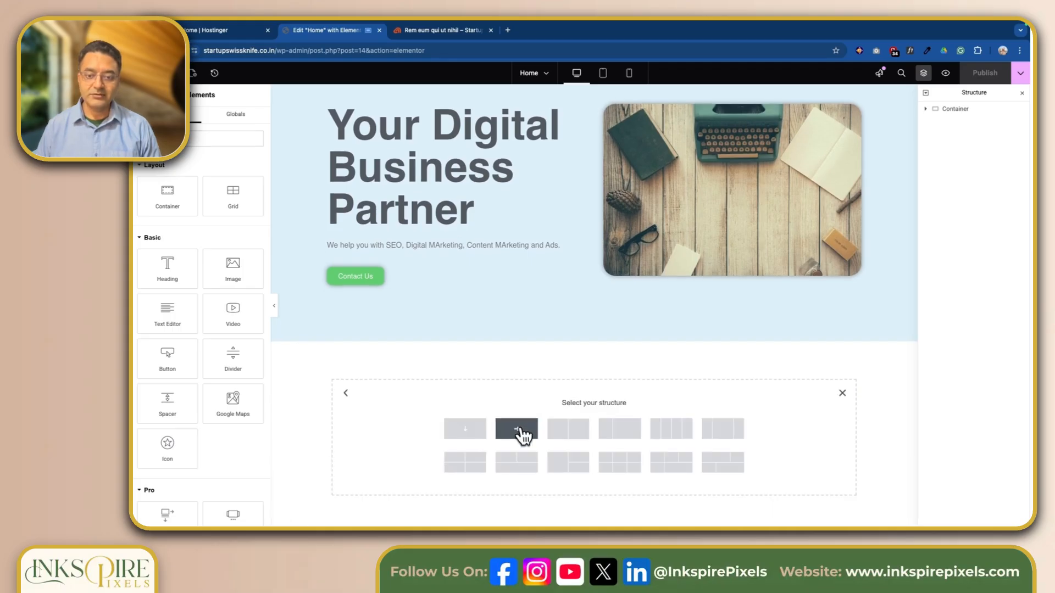
click(517, 429)
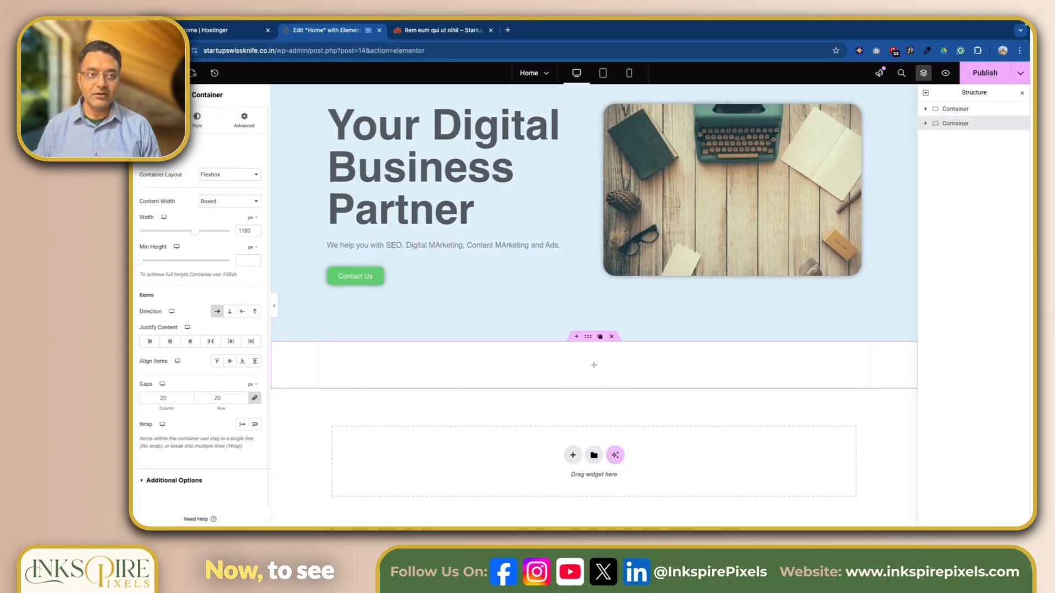
Drag a Loop Grid widget from the Pro widgets into the new container
click(170, 74)
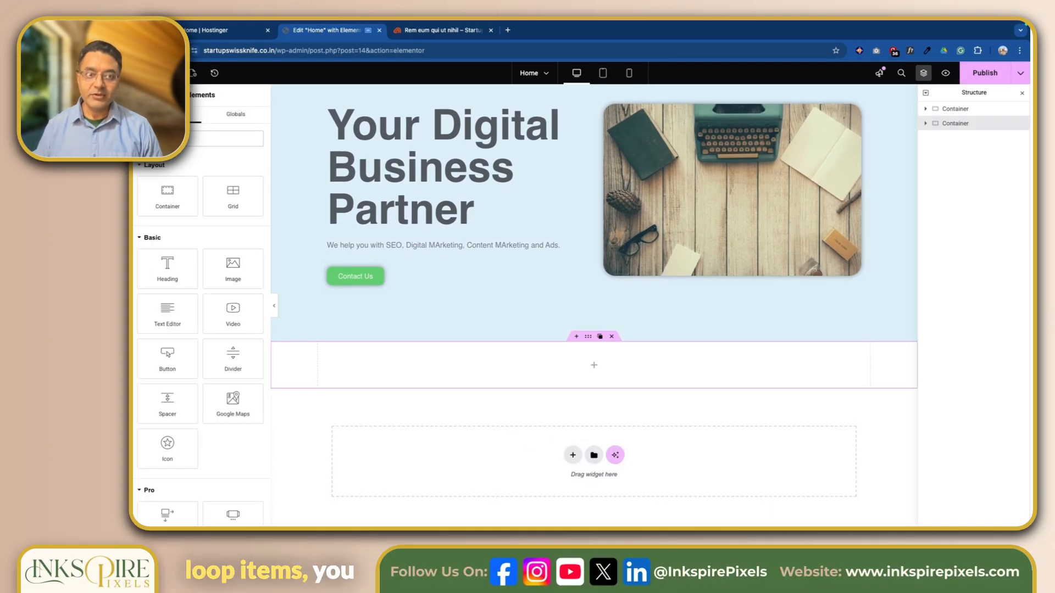
click(141, 239)
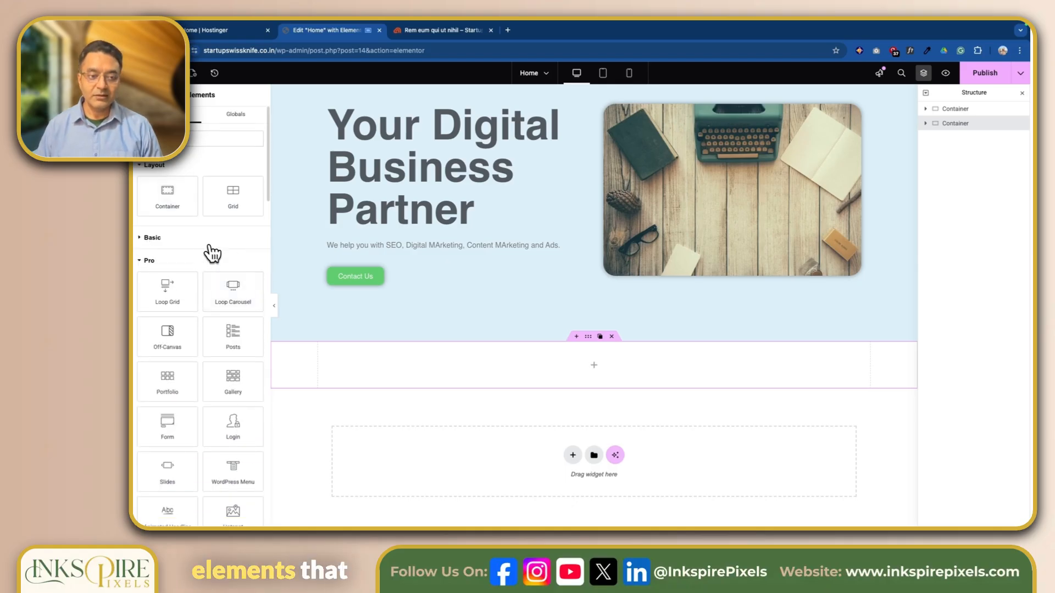
scroll(212, 252, down, 2)
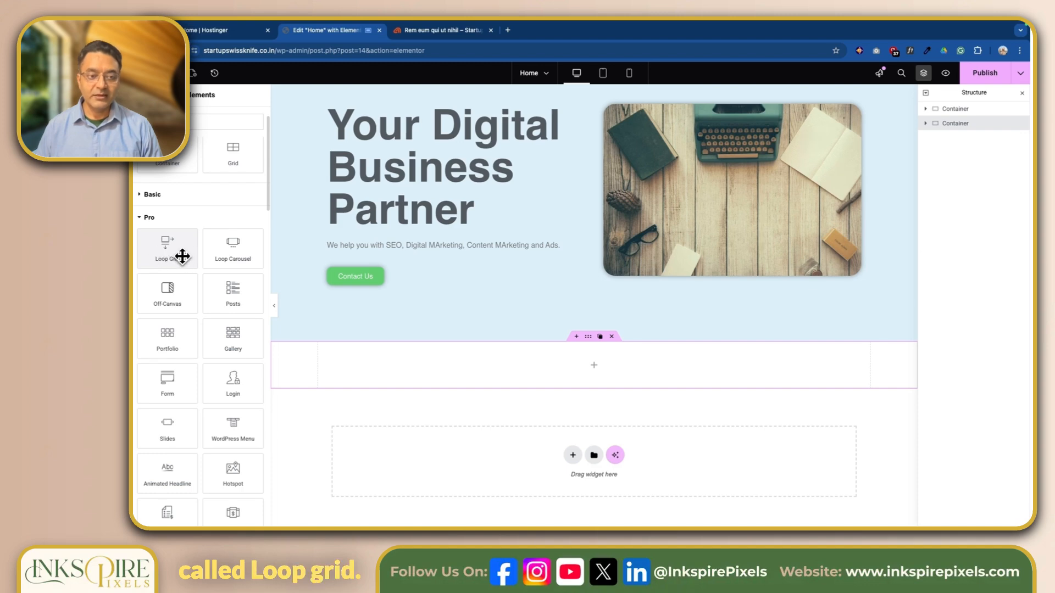
drag(168, 252, 592, 367)
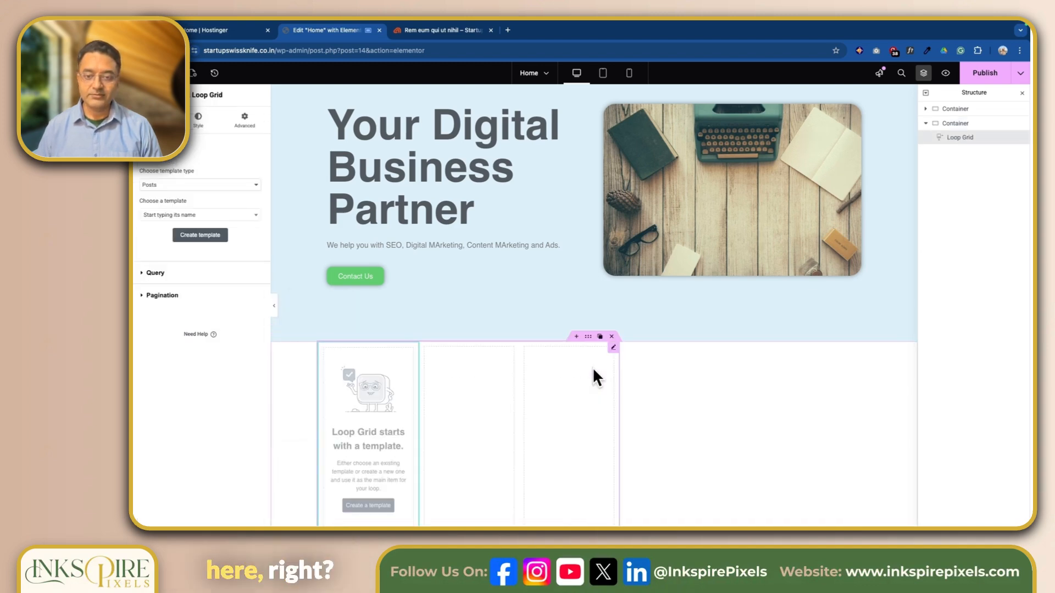
Keep the Loop Grid's template type as Posts and choose the 'Posts Loop Item' template
scroll(592, 367, down, 2)
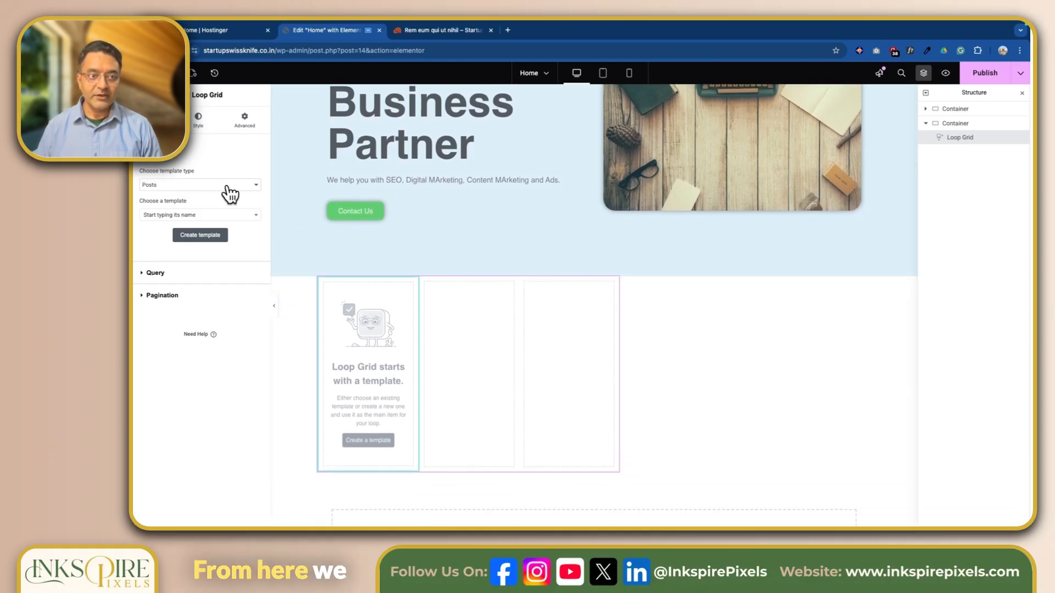
click(255, 187)
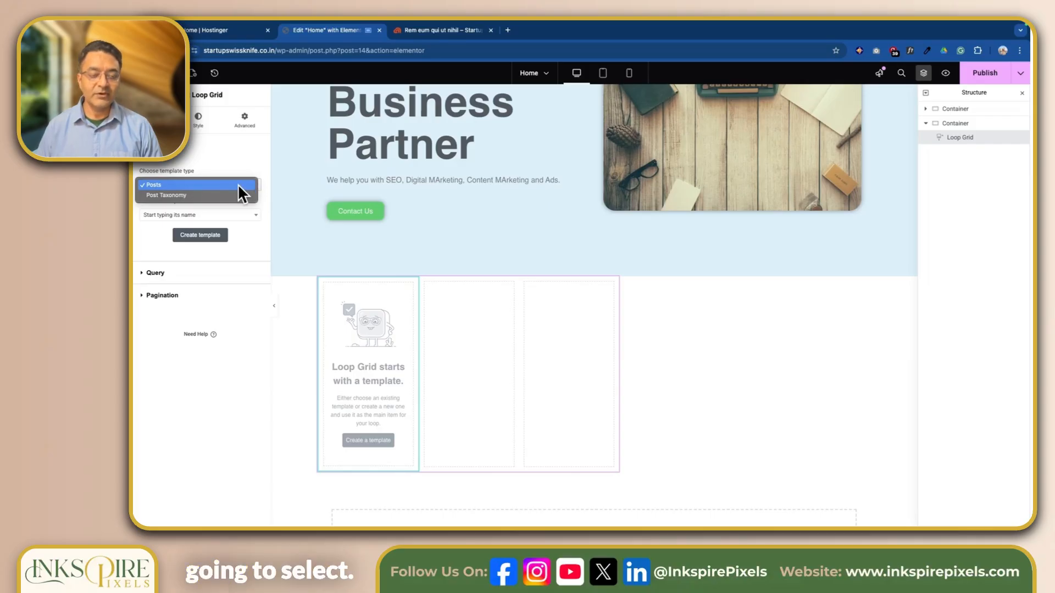
click(238, 185)
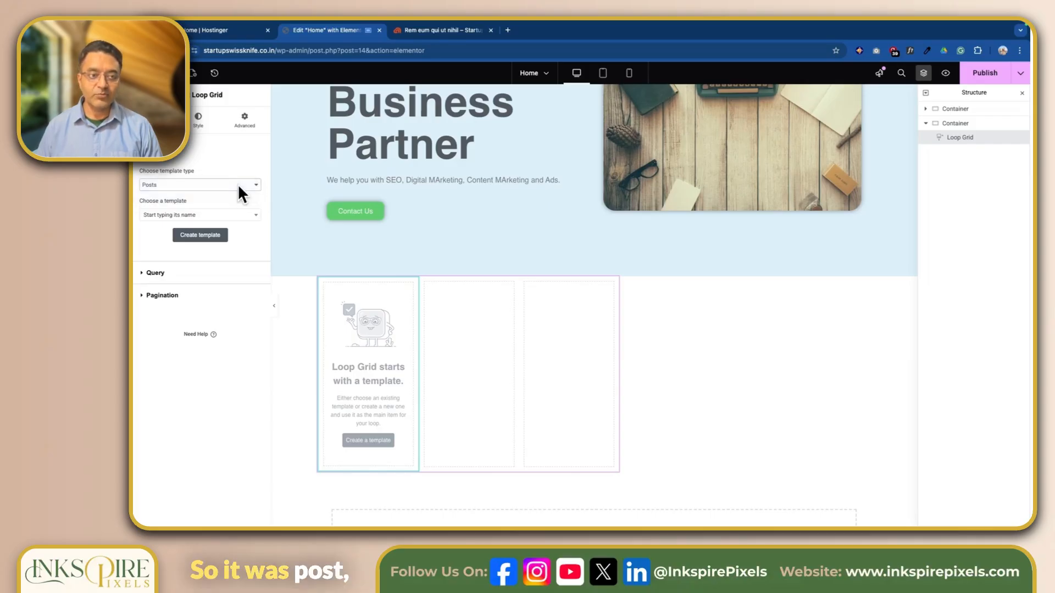
click(239, 215)
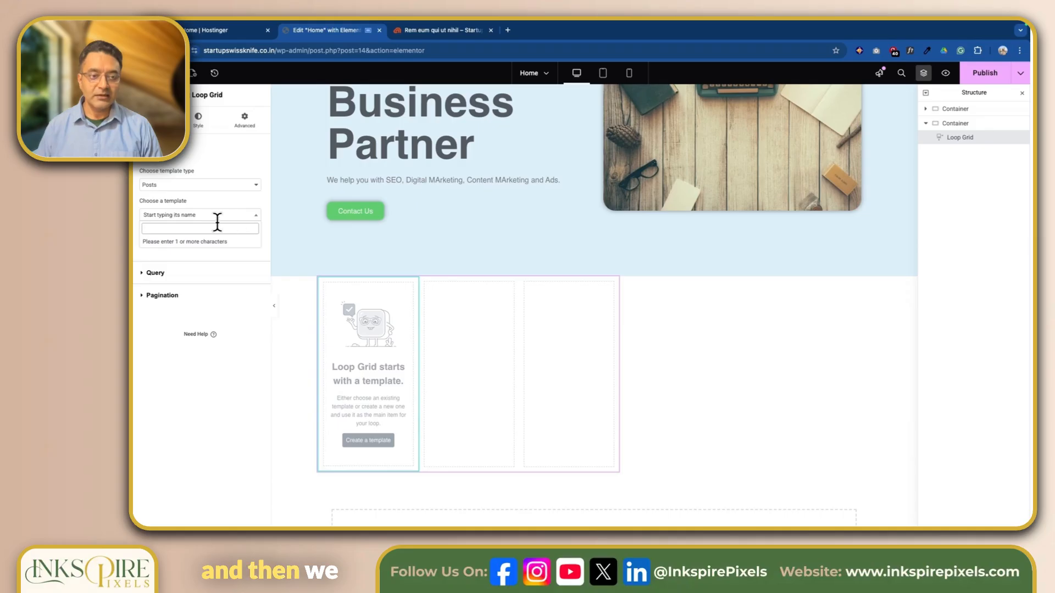
text(Pos)
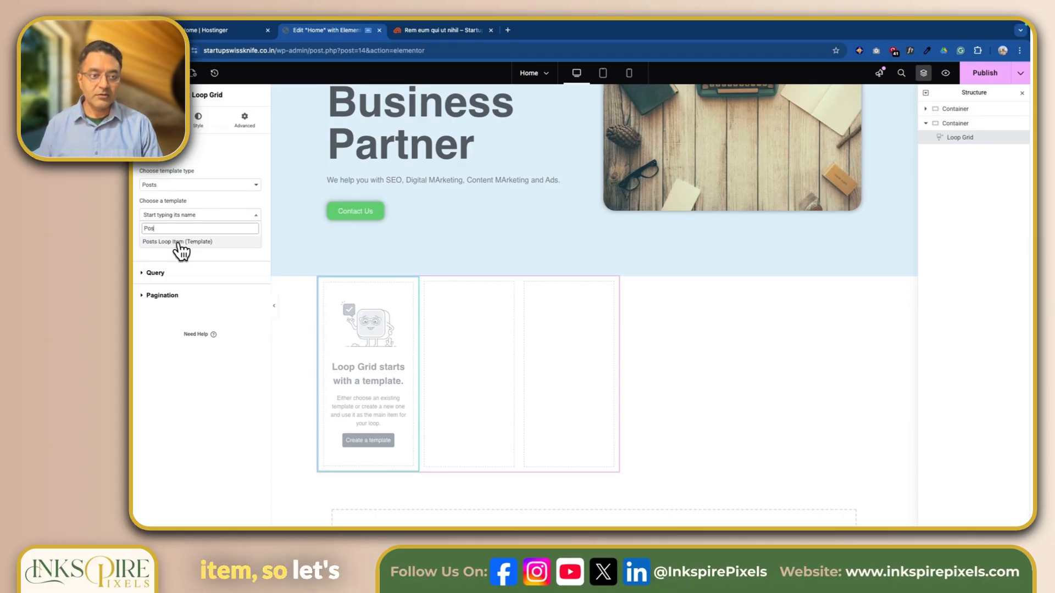
click(181, 242)
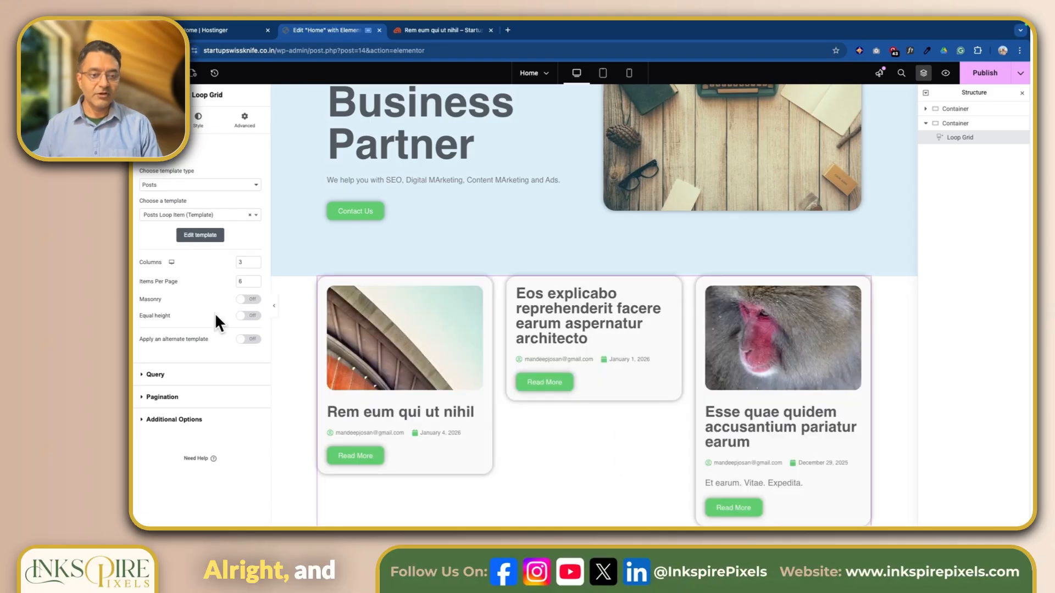
scroll(610, 439, down, 4)
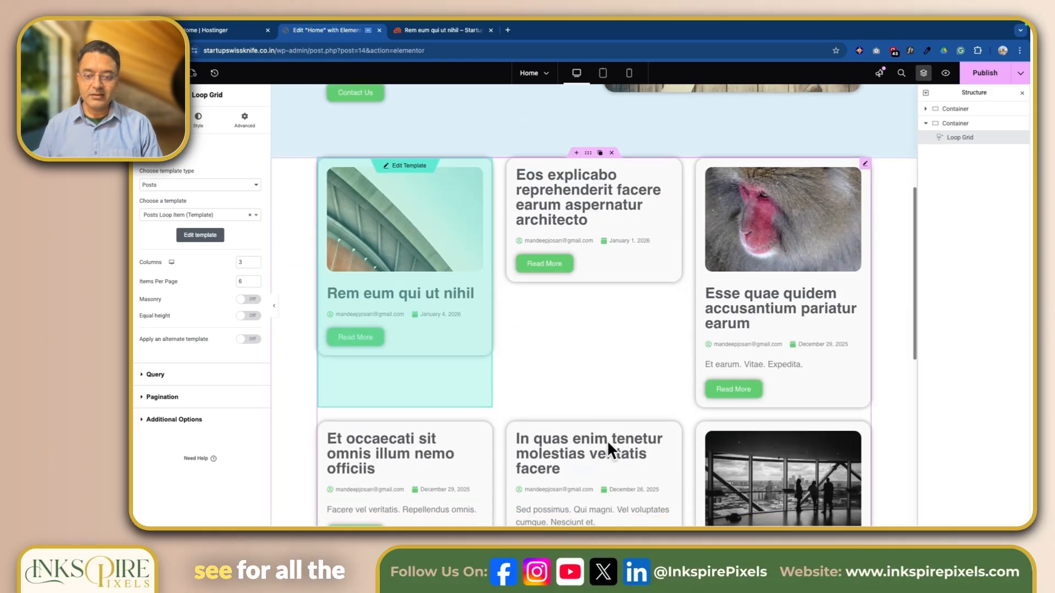
scroll(549, 405, down, 2)
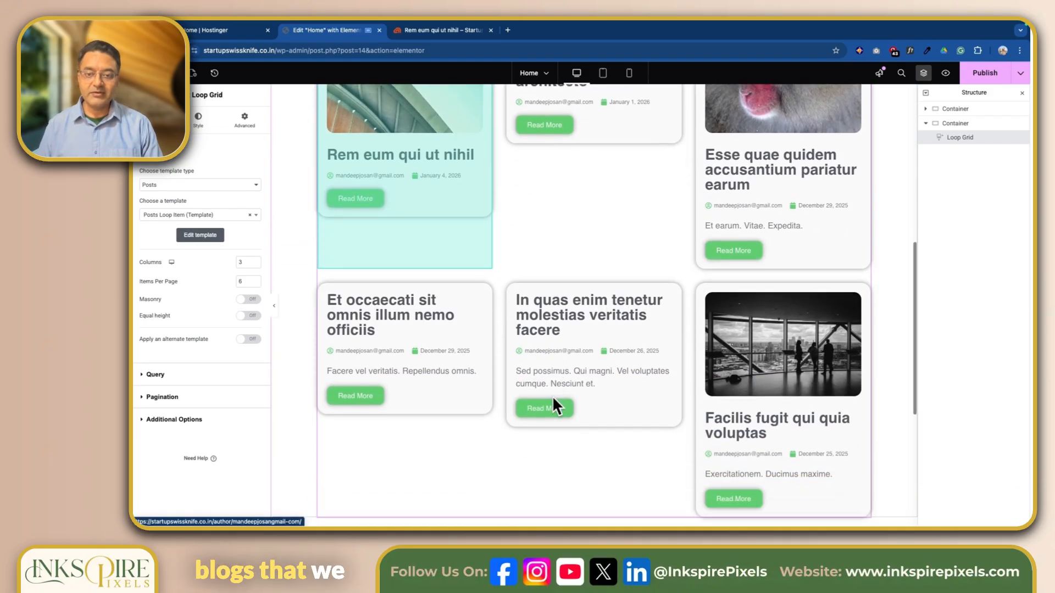
scroll(555, 406, up, 4)
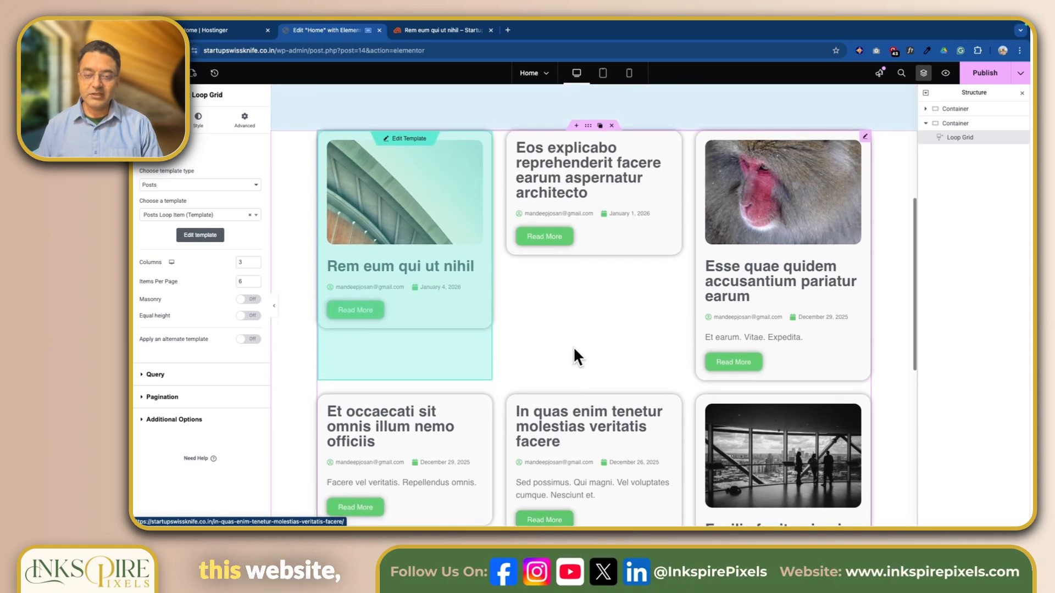
scroll(573, 343, up, 1)
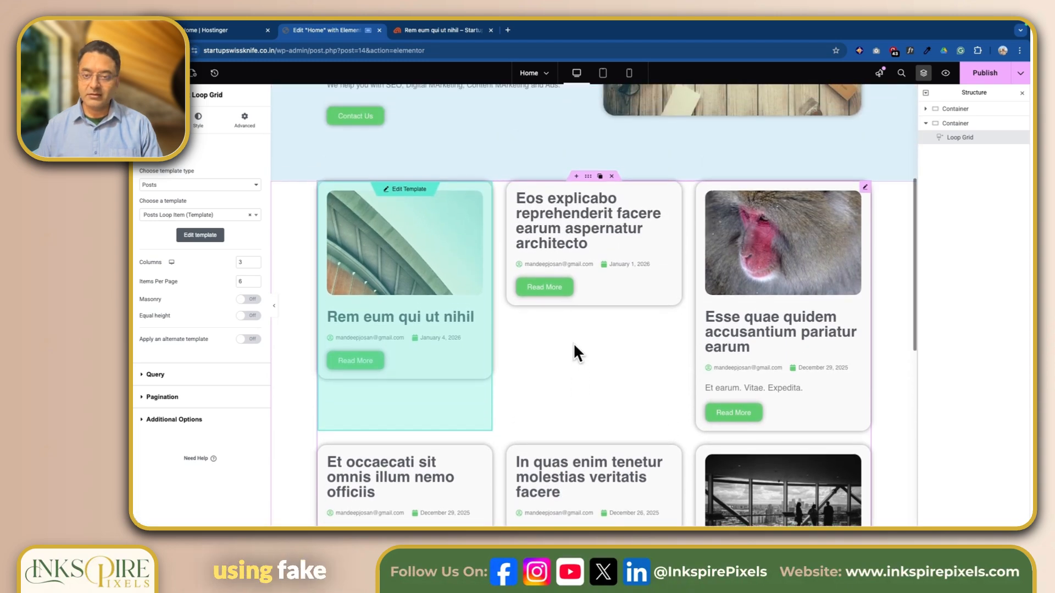
scroll(572, 343, down, 3)
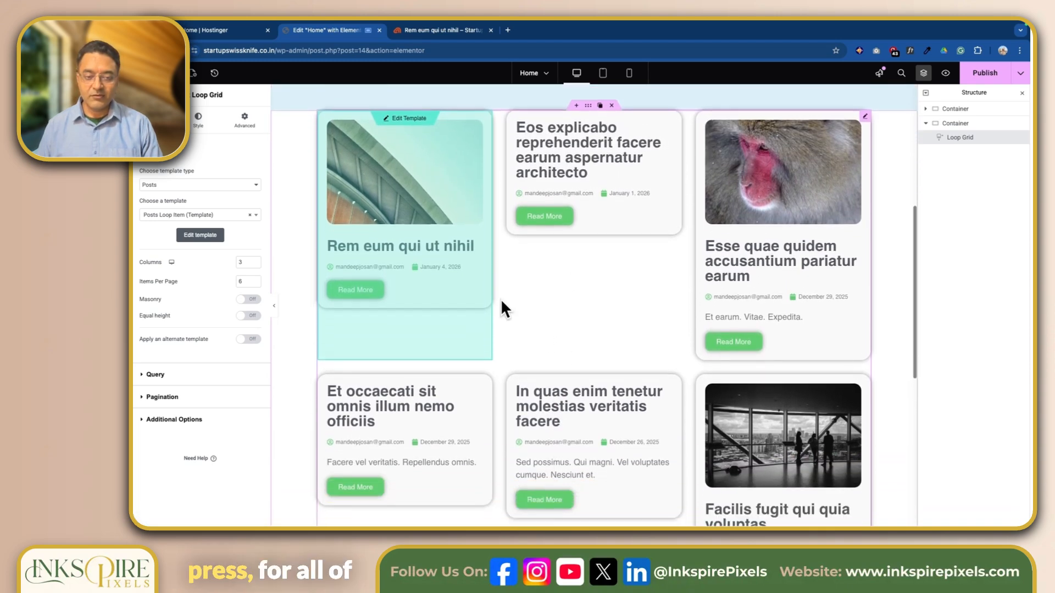
scroll(801, 447, down, 3)
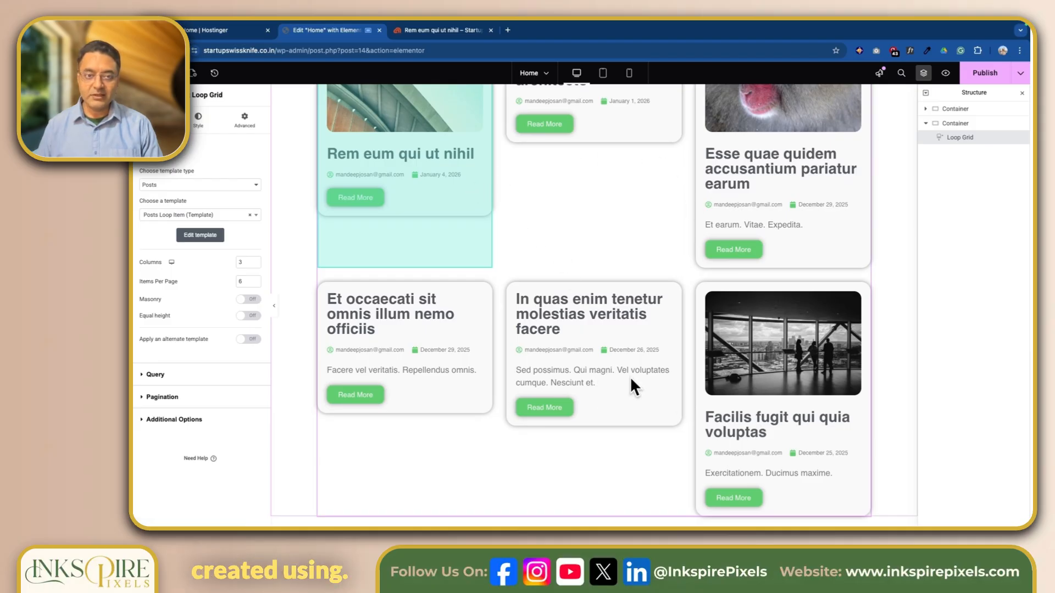
scroll(626, 368, up, 4)
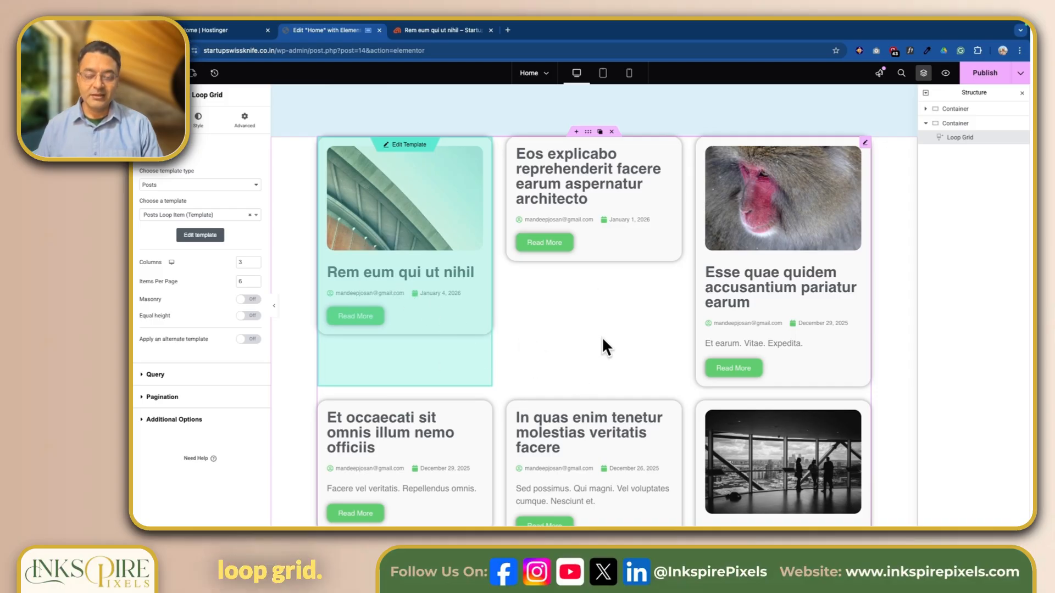
Give the Loop Grid's container 100 px padding at top and bottom
click(589, 133)
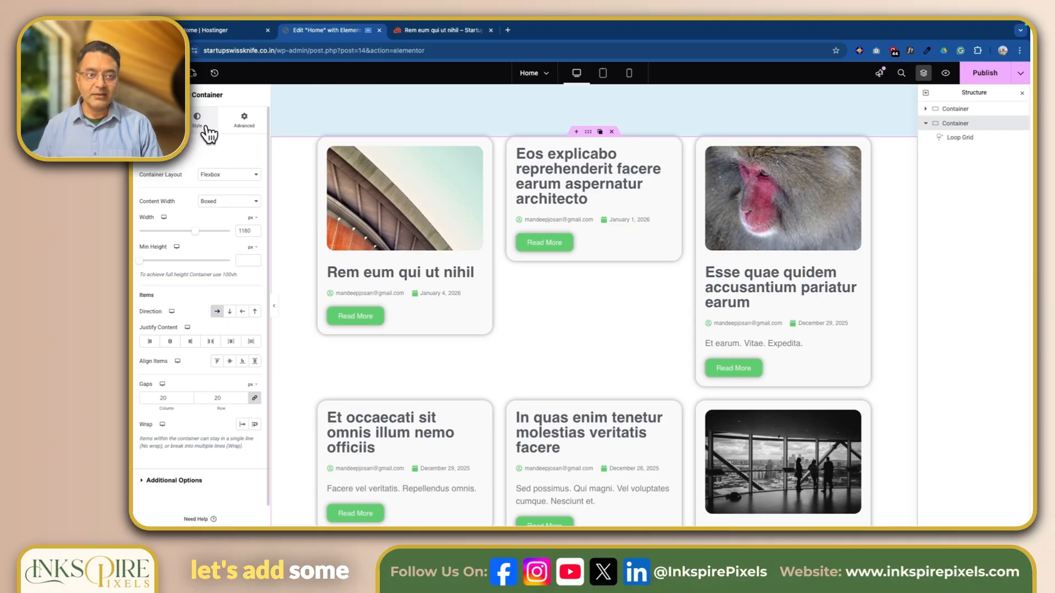
click(244, 119)
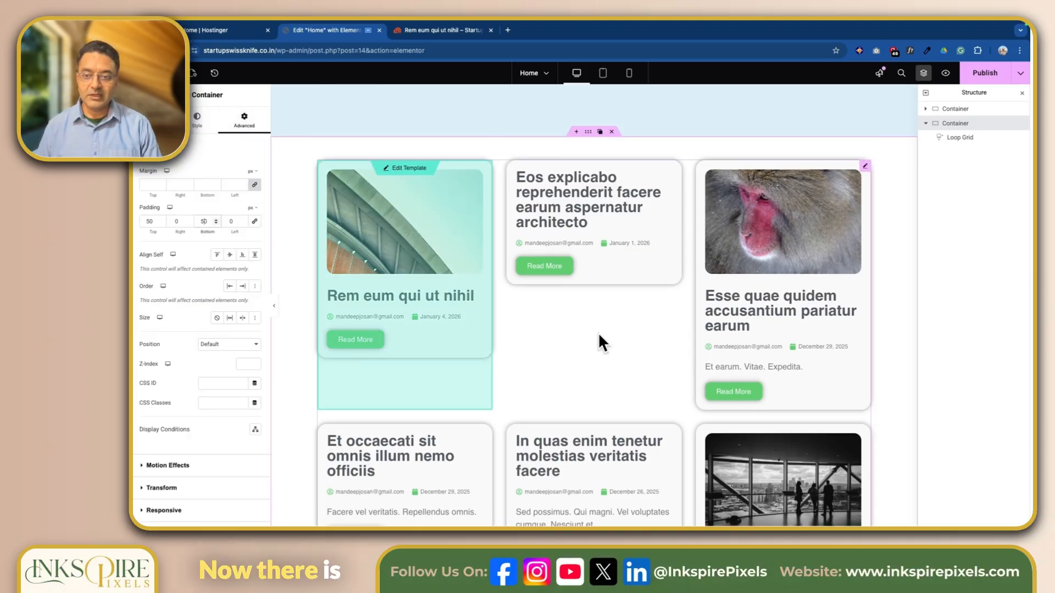
scroll(599, 333, down, 6)
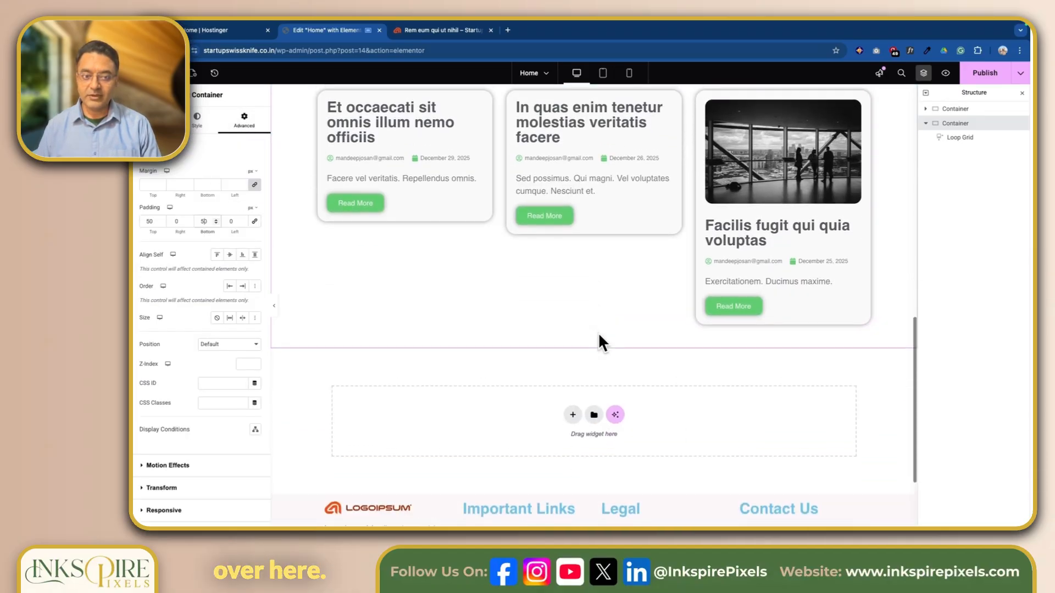
scroll(599, 335, up, 10)
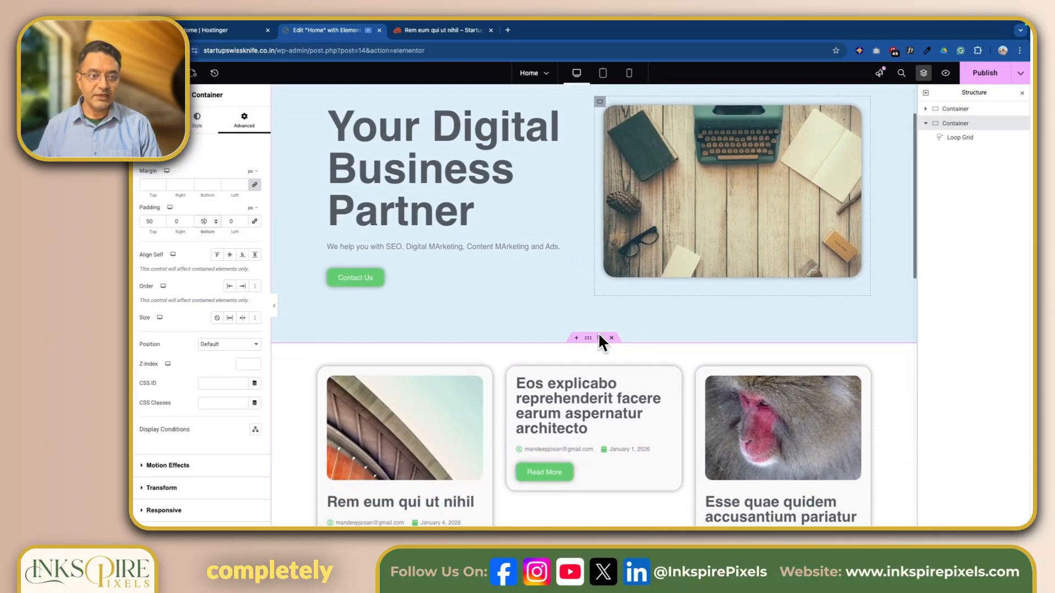
scroll(603, 343, down, 3)
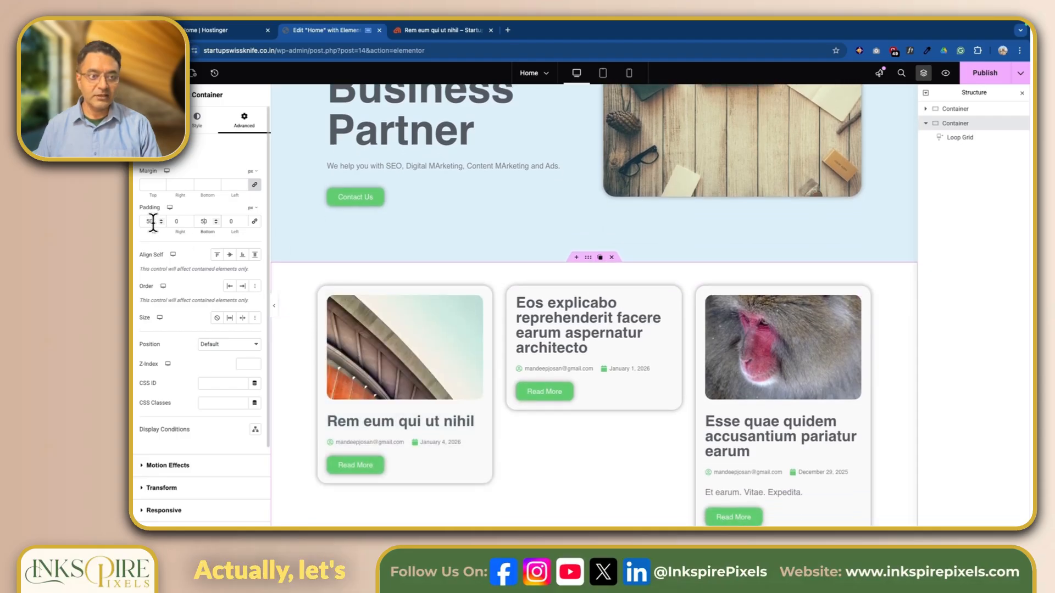
drag(153, 222, 145, 222)
text(100)
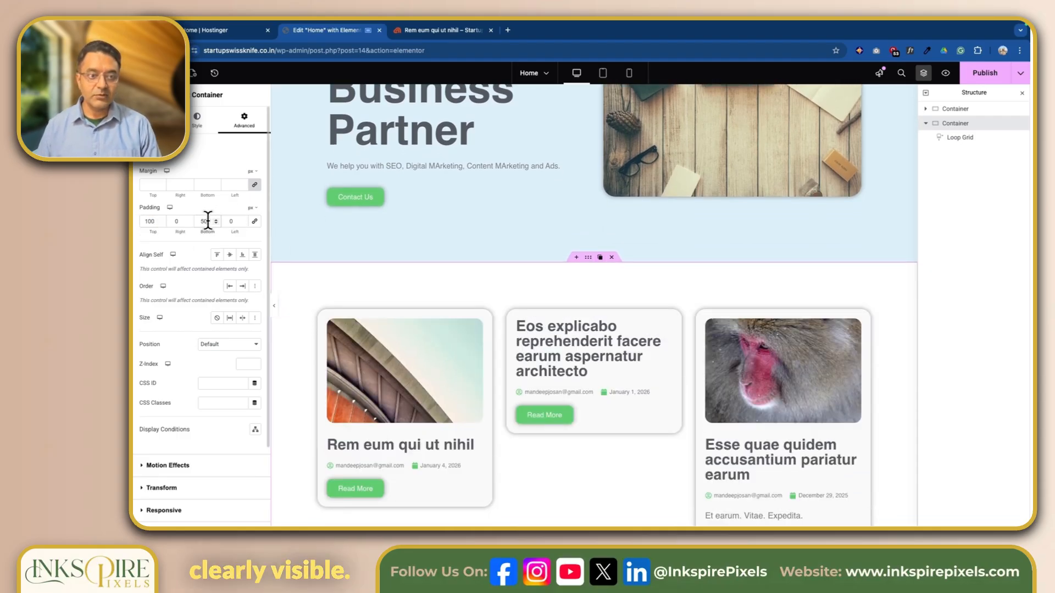
text(100)
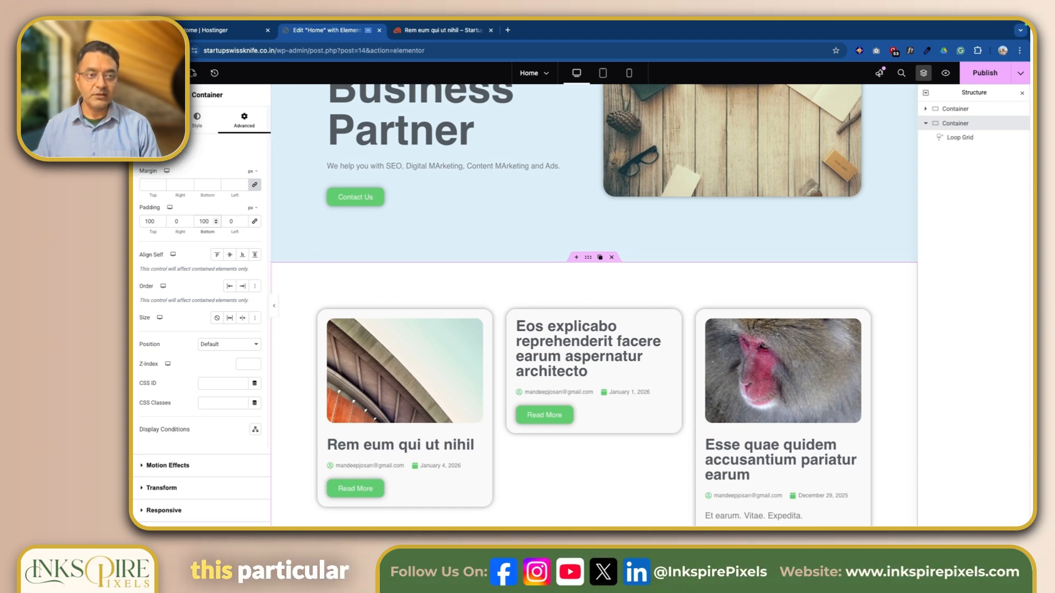
click(170, 74)
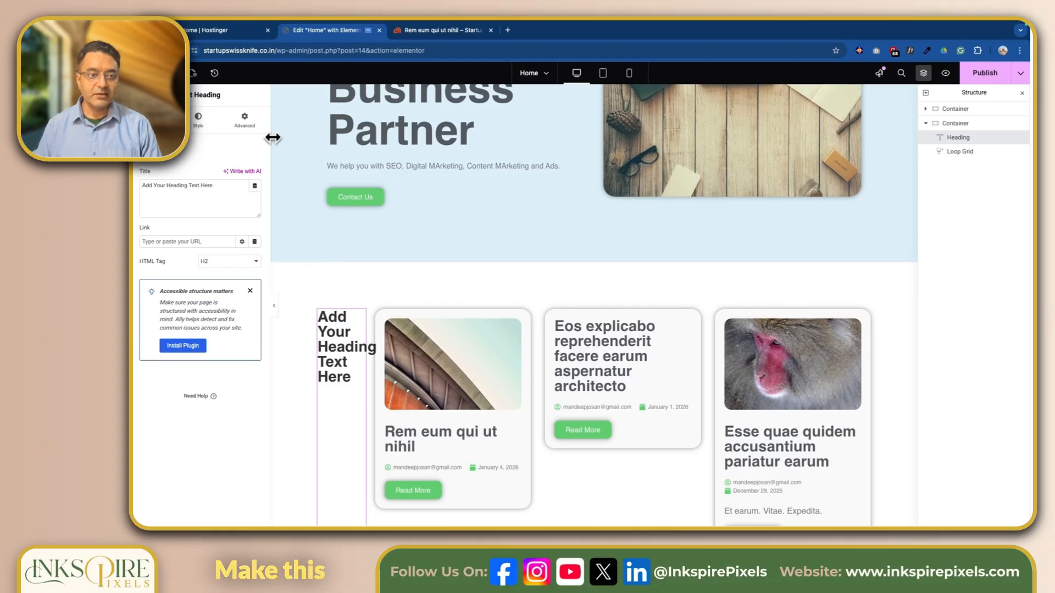
Make the heading full width and set the container's items to wrap
click(247, 121)
click(250, 248)
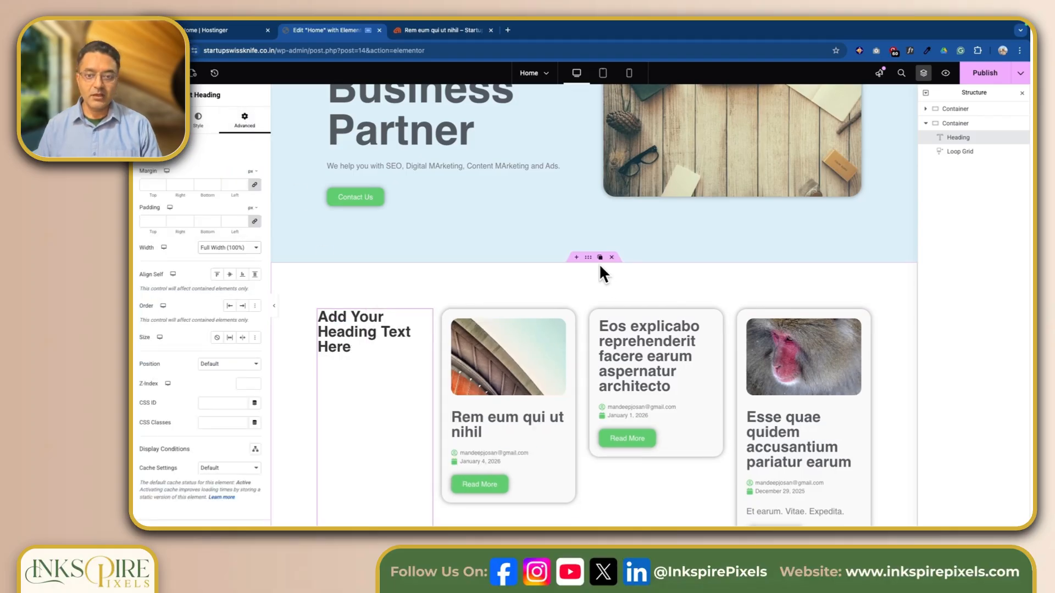
click(152, 121)
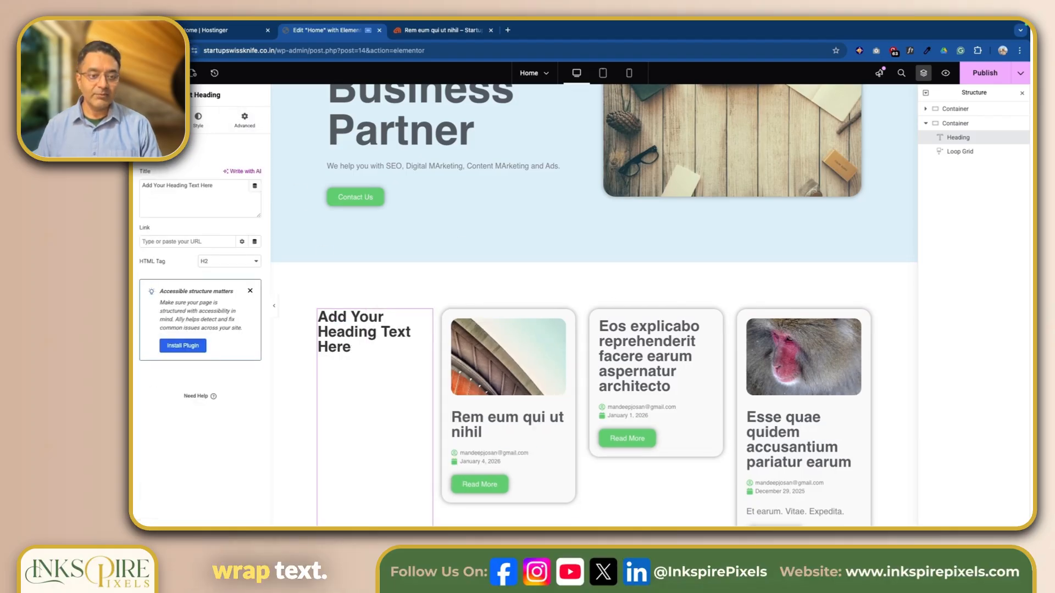
click(590, 268)
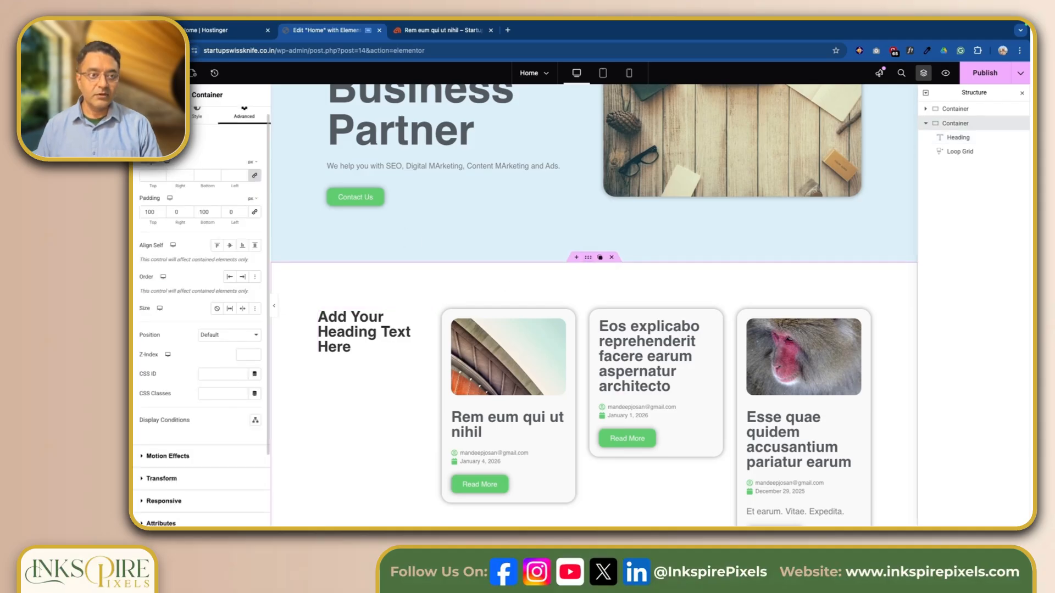
click(153, 117)
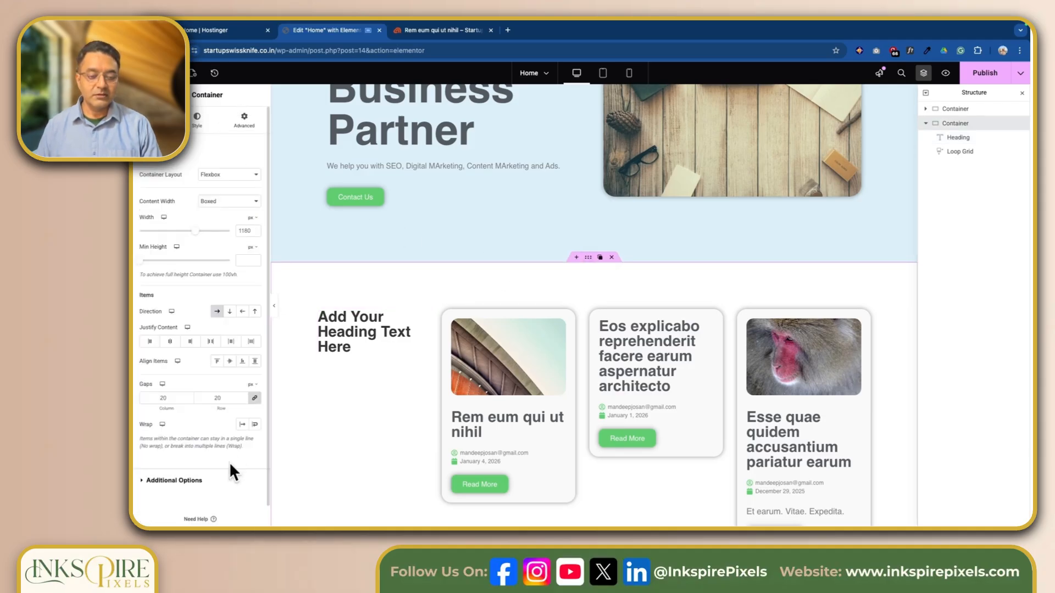
click(256, 427)
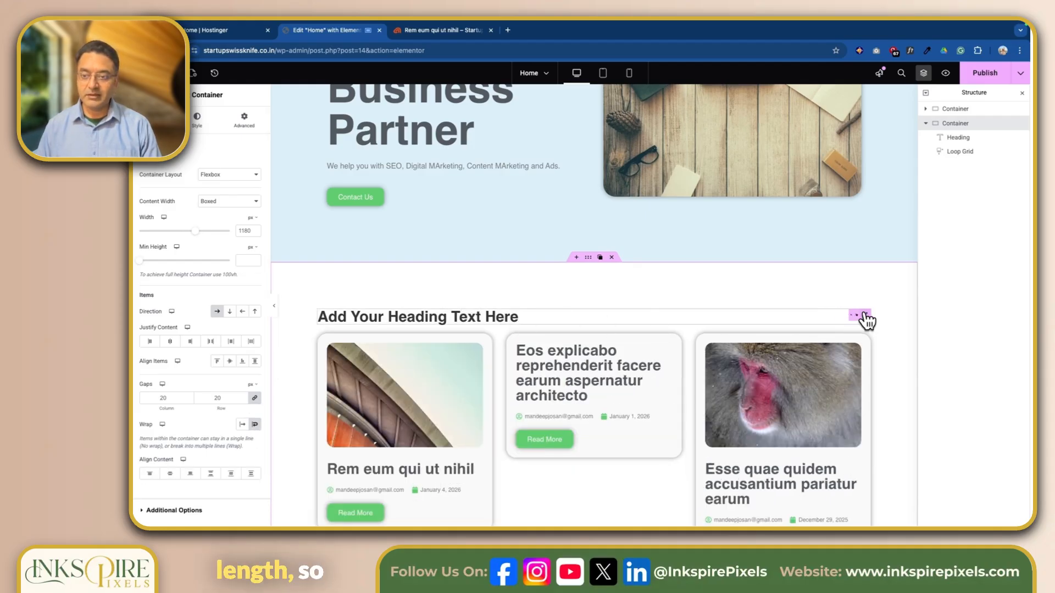
Change the heading text to 'Blog Posts'
click(524, 314)
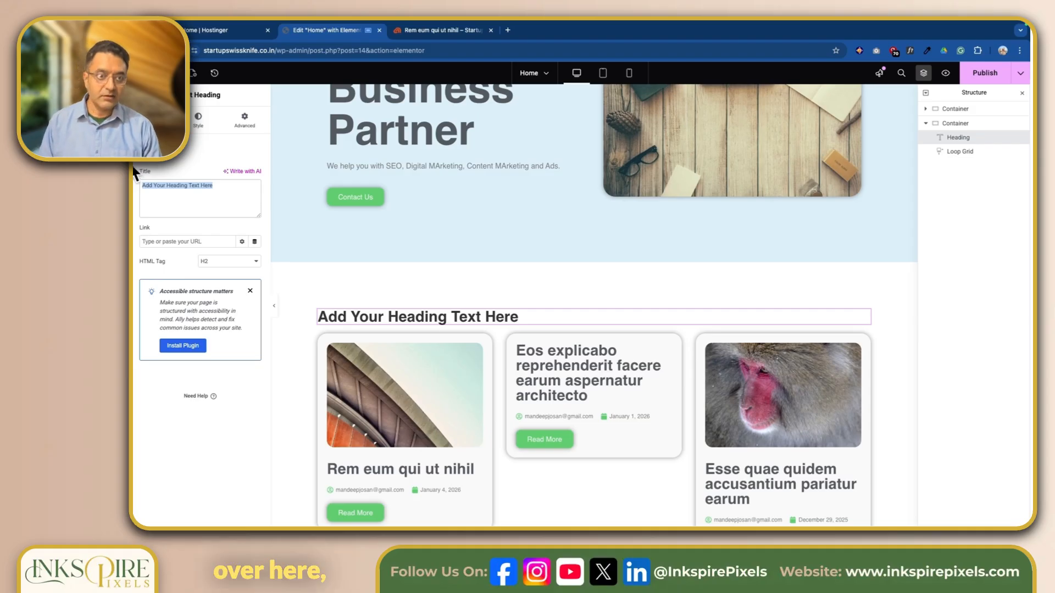
text(Blog Posts)
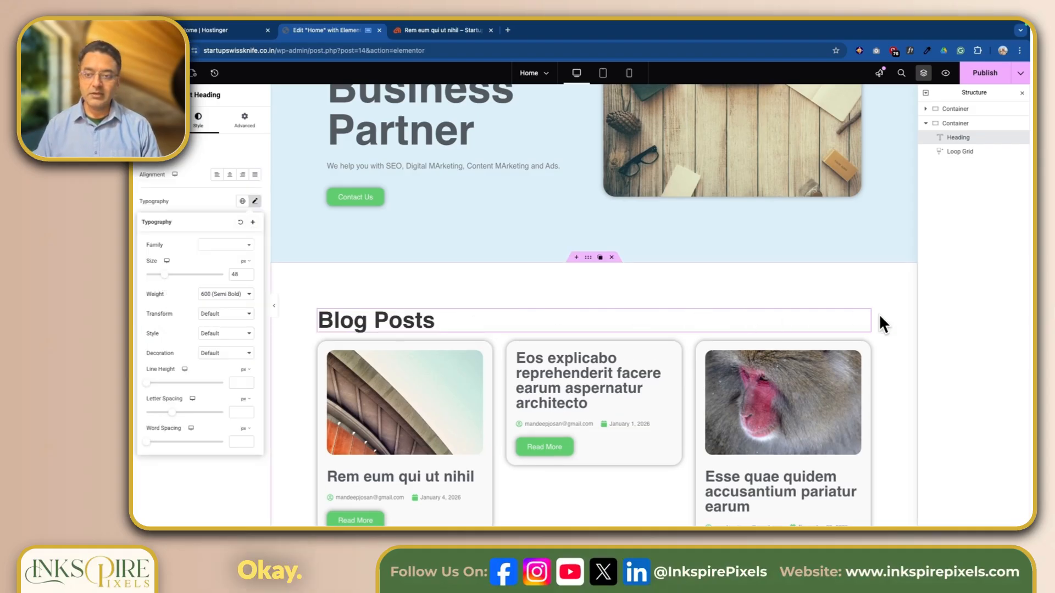
click(244, 119)
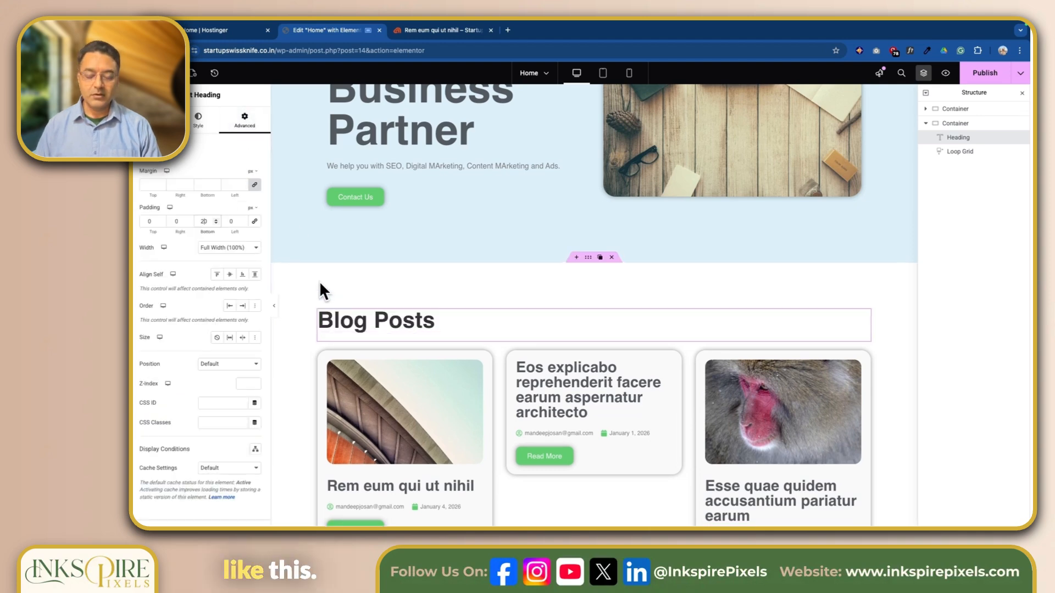
scroll(319, 282, down, 2)
click(197, 121)
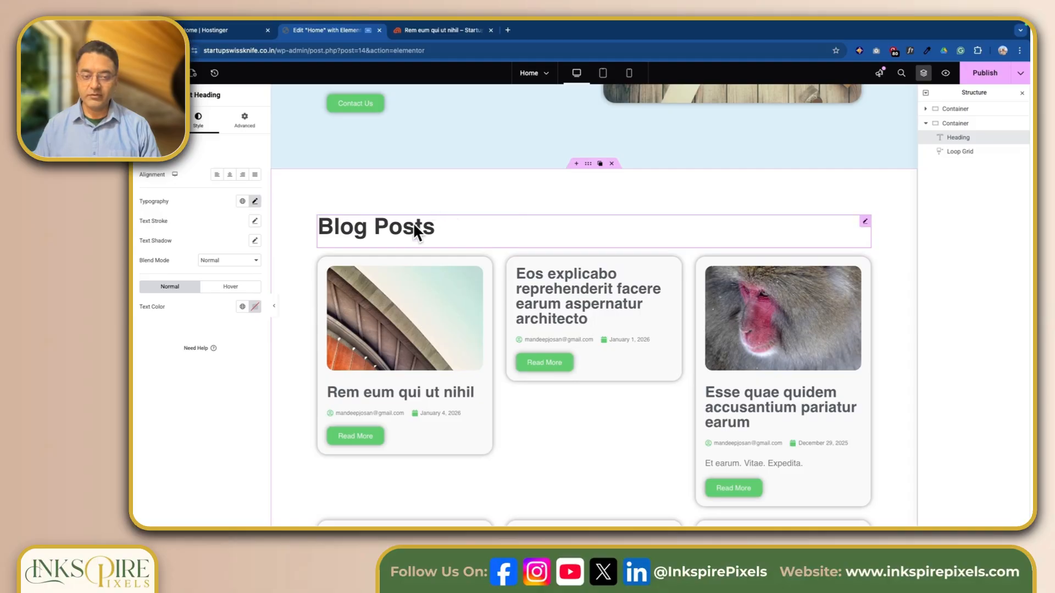
scroll(420, 234, up, 2)
scroll(429, 231, down, 6)
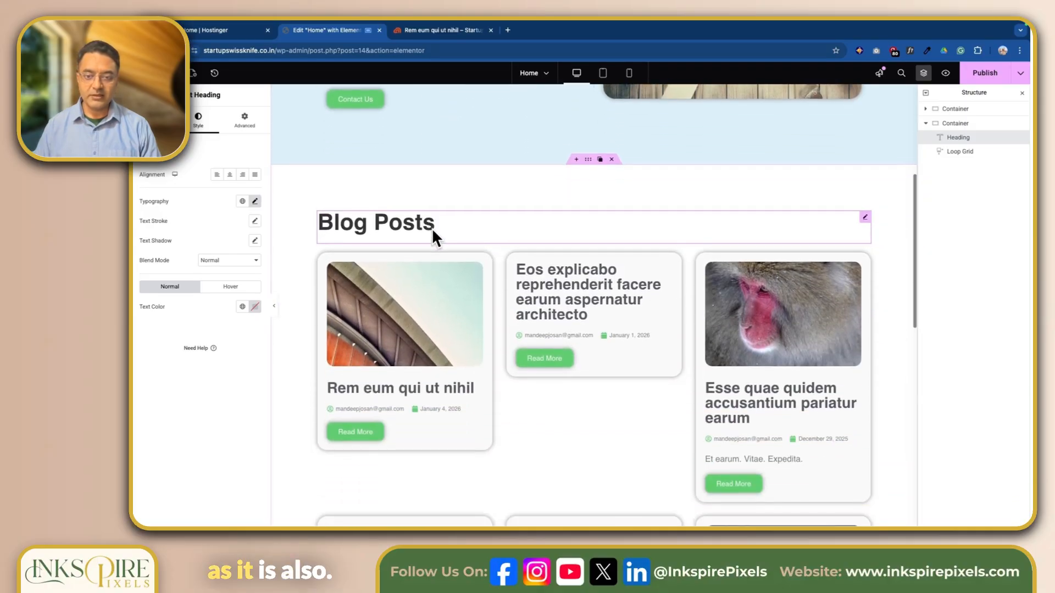
scroll(431, 236, up, 2)
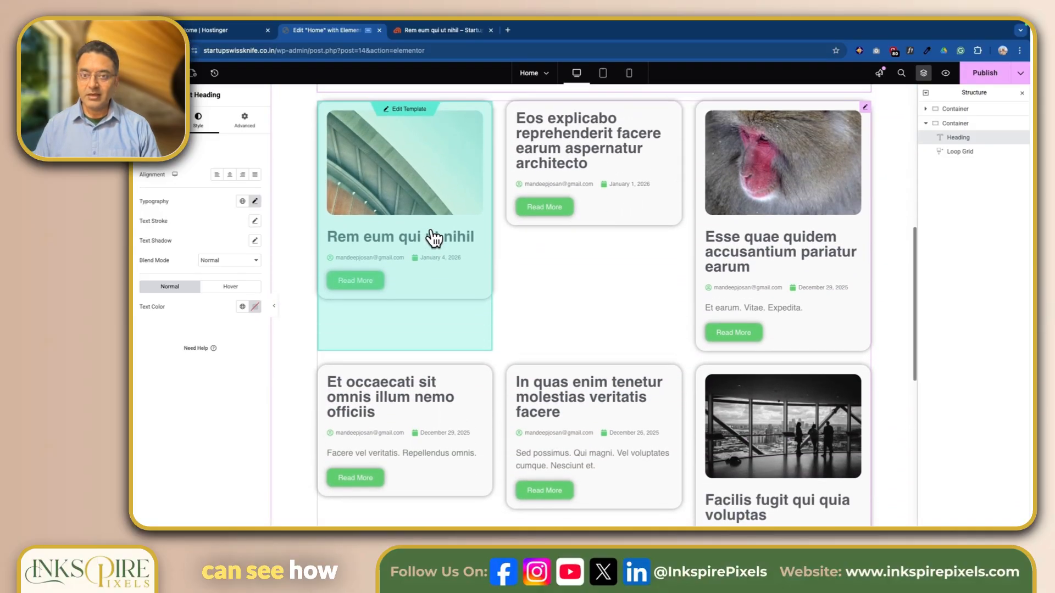
scroll(443, 207, up, 1)
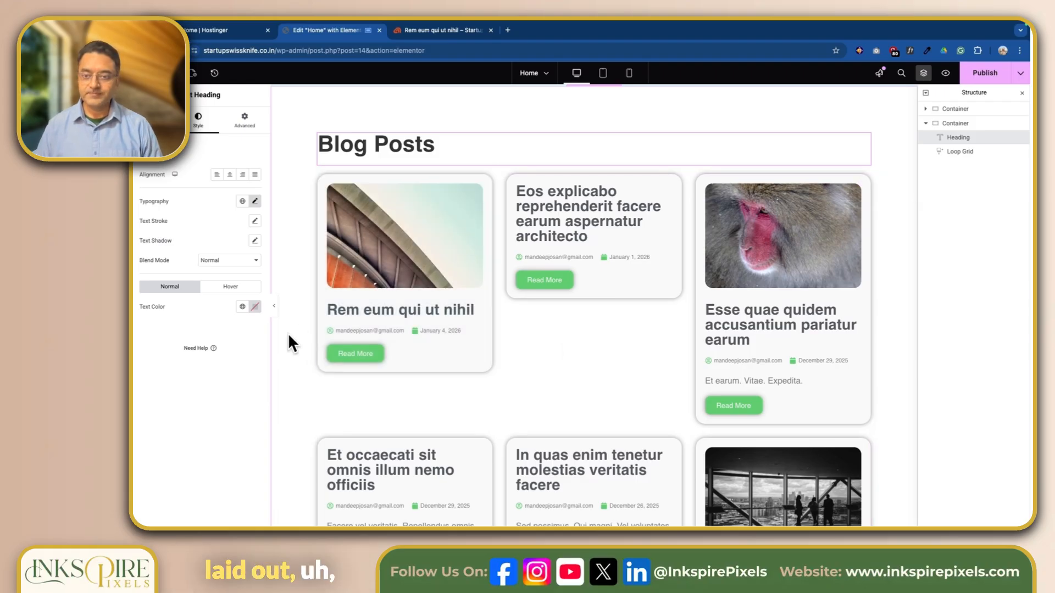
scroll(288, 333, down, 3)
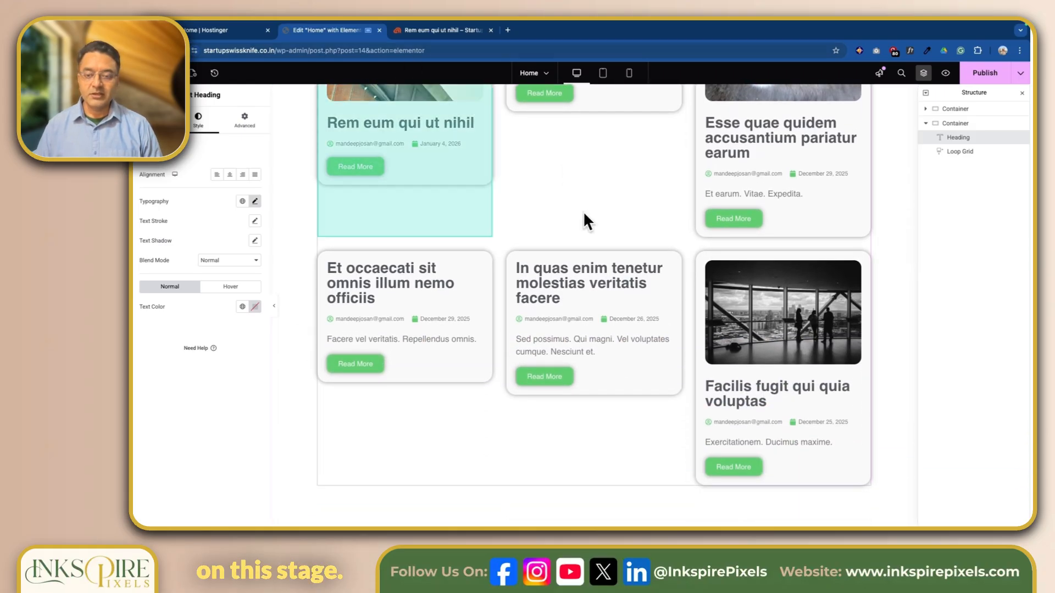
scroll(649, 301, down, 2)
scroll(617, 317, up, 1)
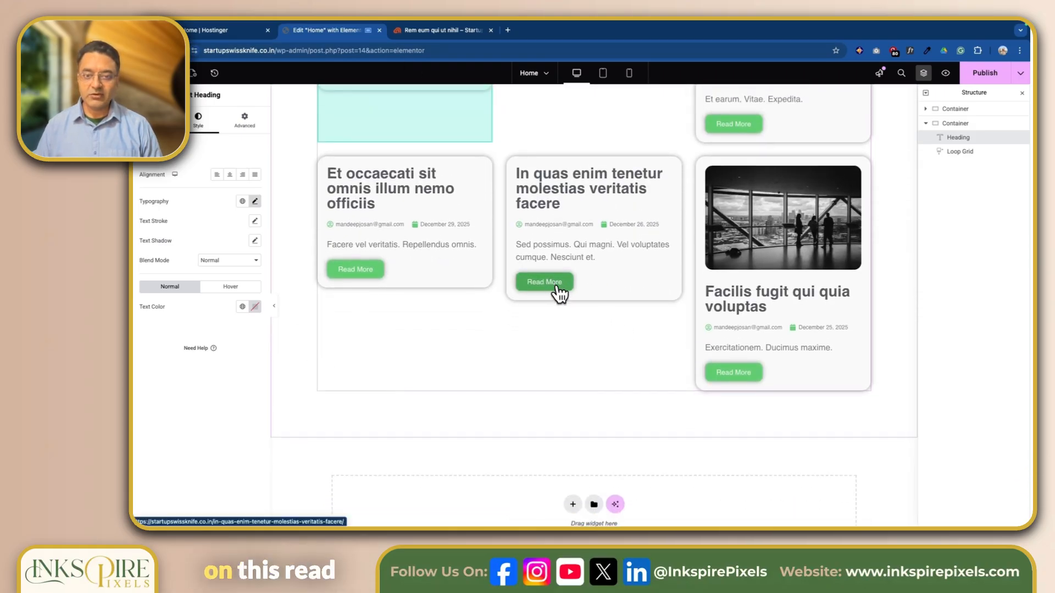
scroll(616, 346, up, 5)
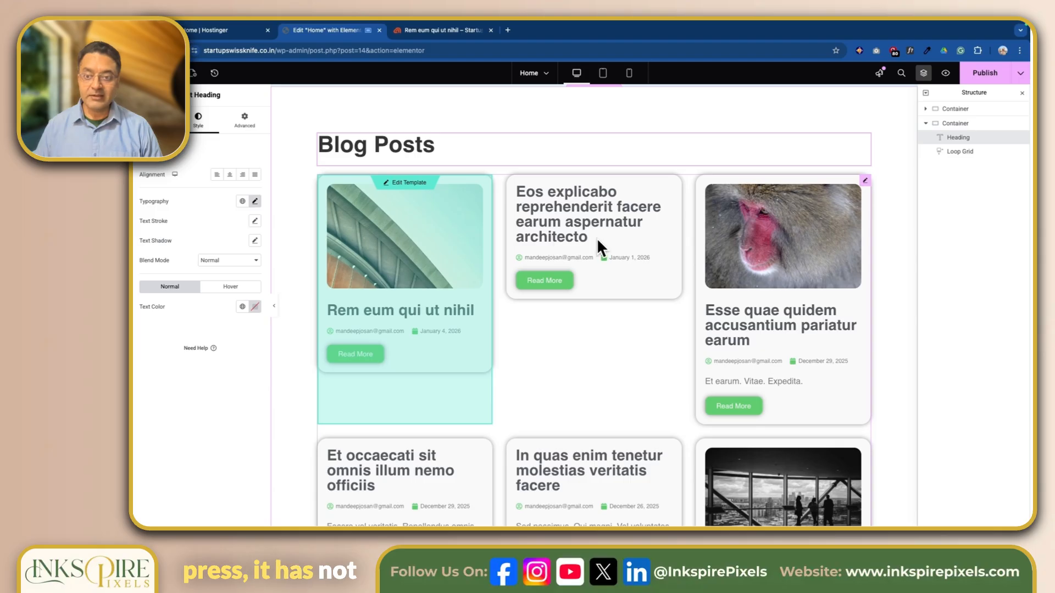
scroll(734, 369, down, 3)
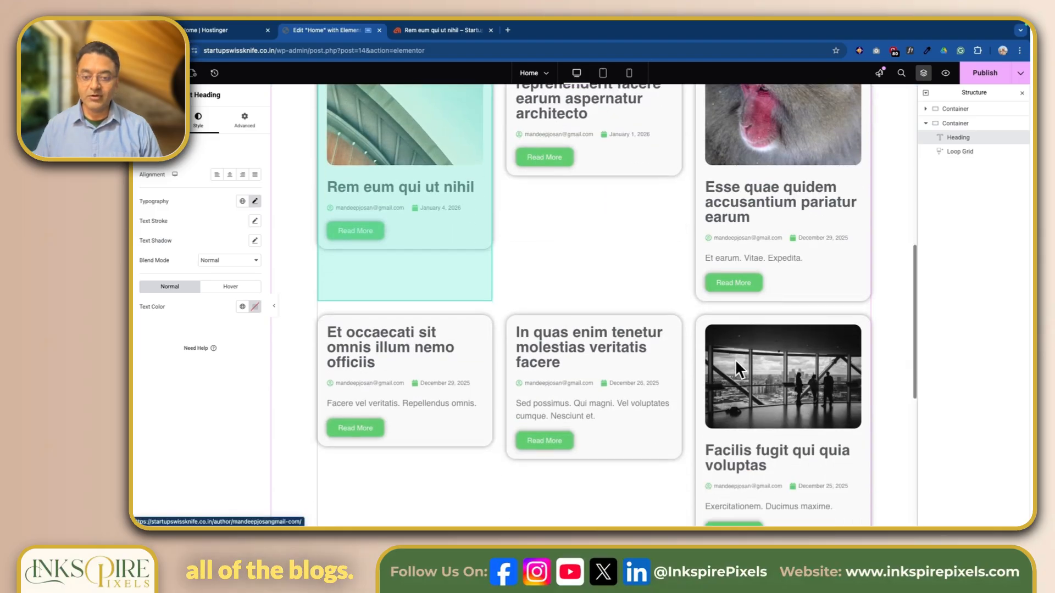
scroll(665, 340, up, 3)
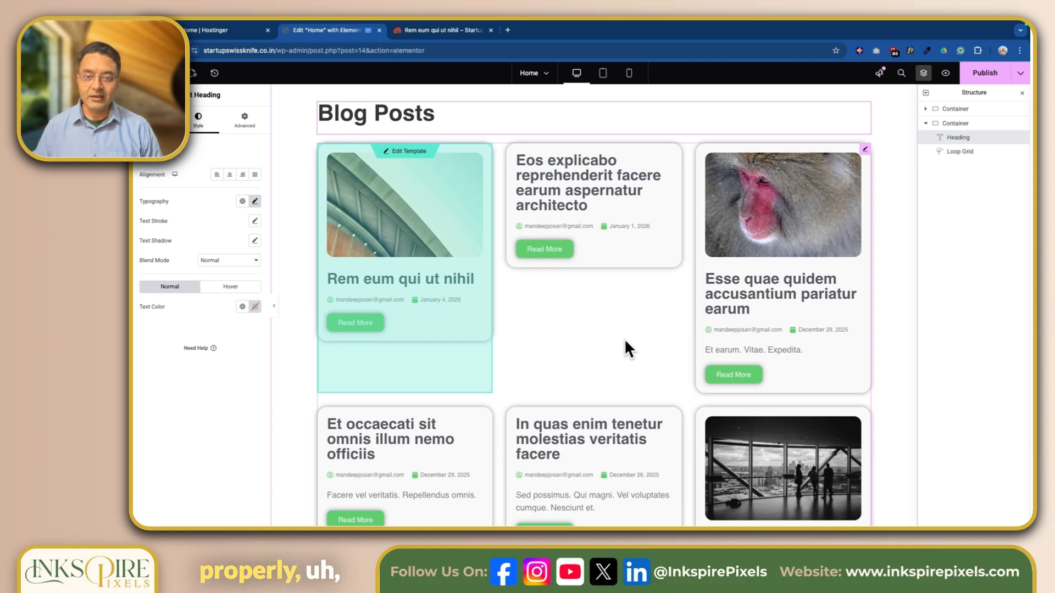
key(ctrl+Right)
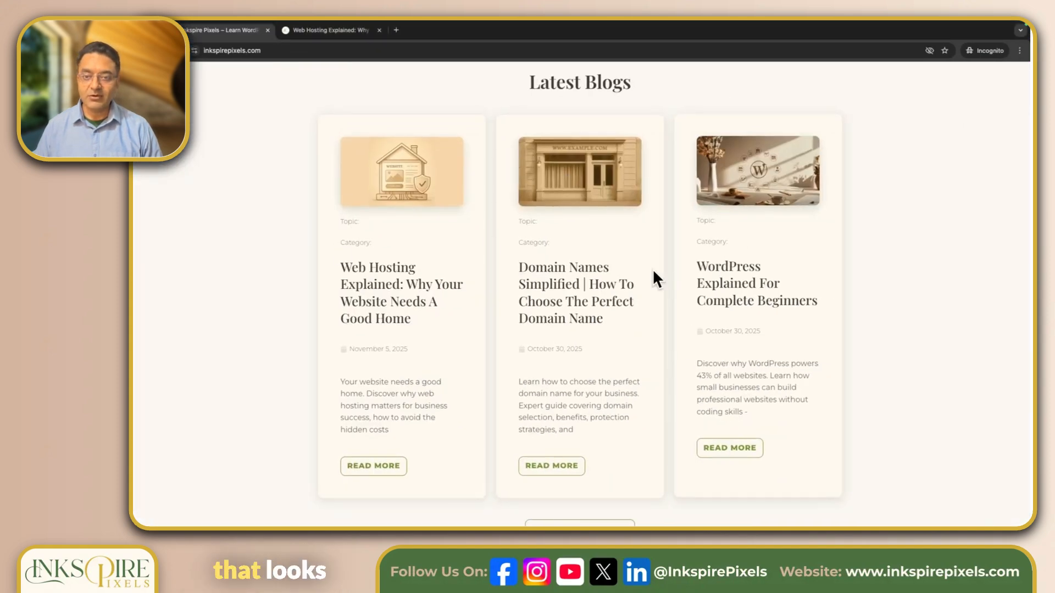
key(ctrl+Left)
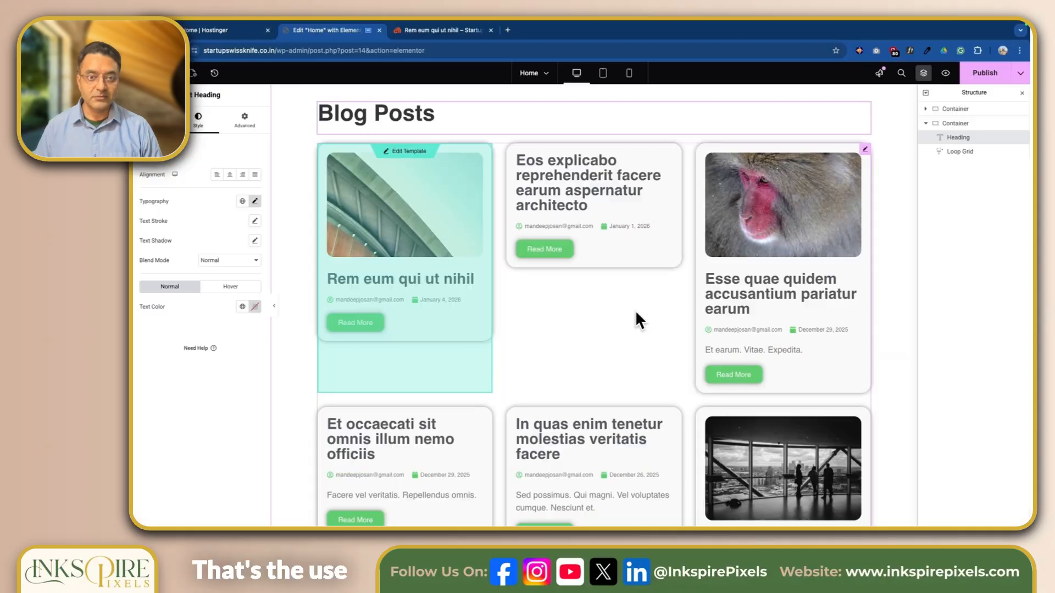
scroll(635, 319, down, 5)
scroll(635, 313, up, 6)
scroll(636, 318, down, 1)
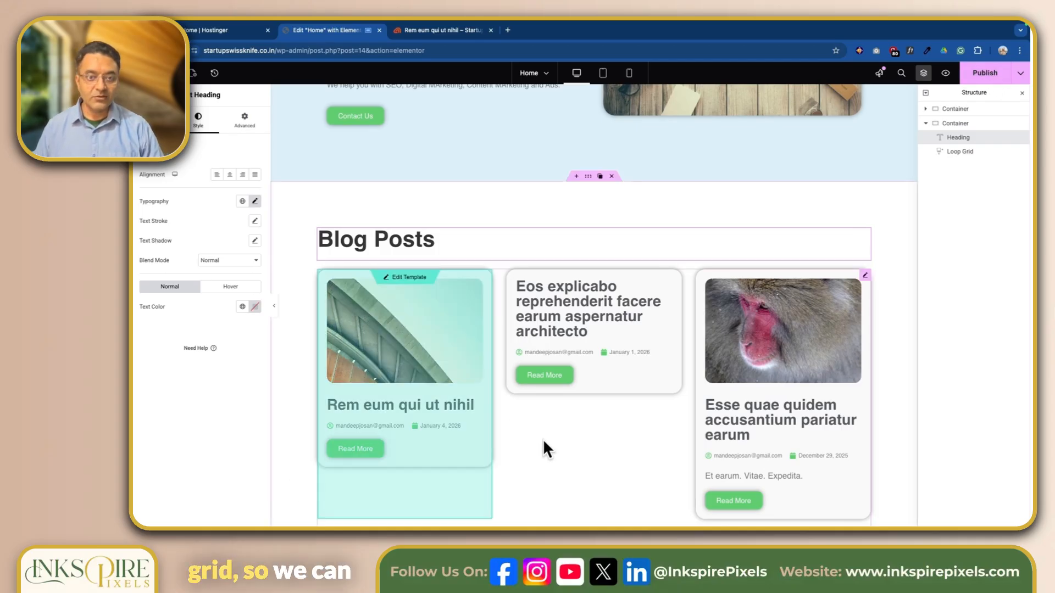
scroll(550, 438, down, 5)
scroll(552, 440, up, 4)
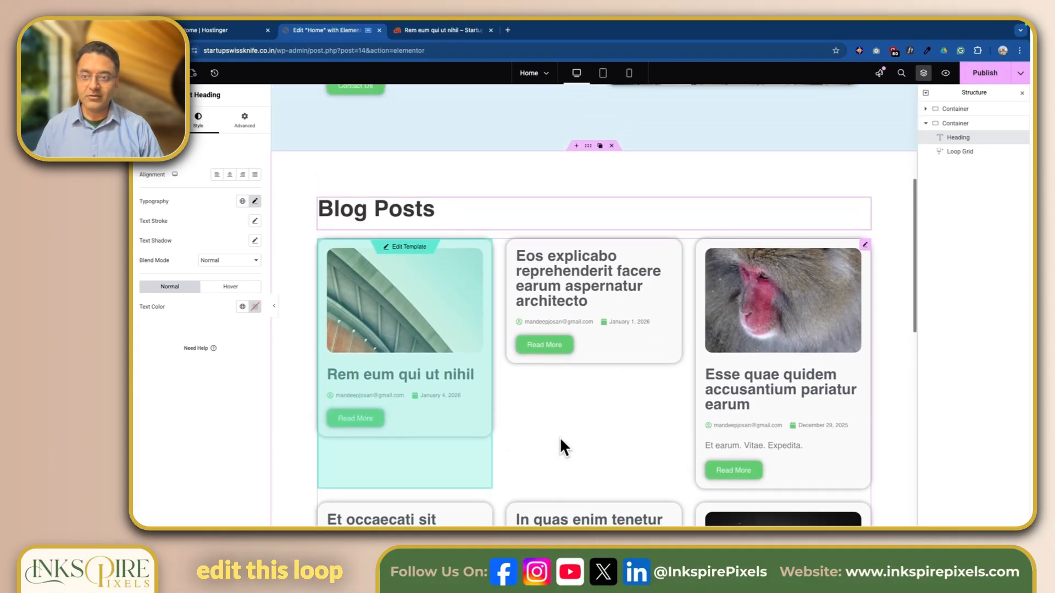
Keep the Loop Grid at three columns and lower Items Per Page to 3
click(867, 246)
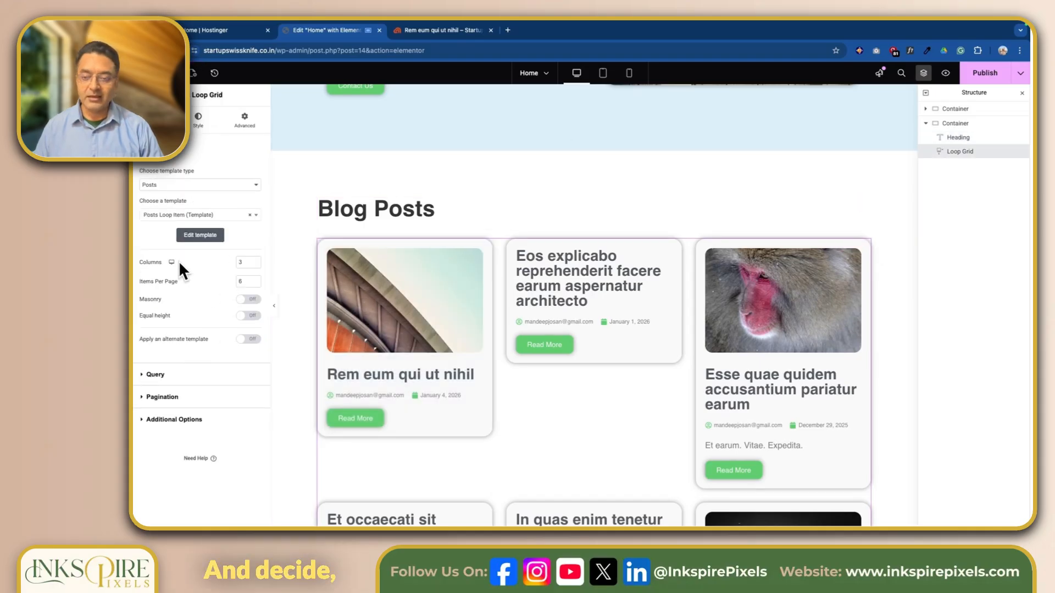
click(255, 264)
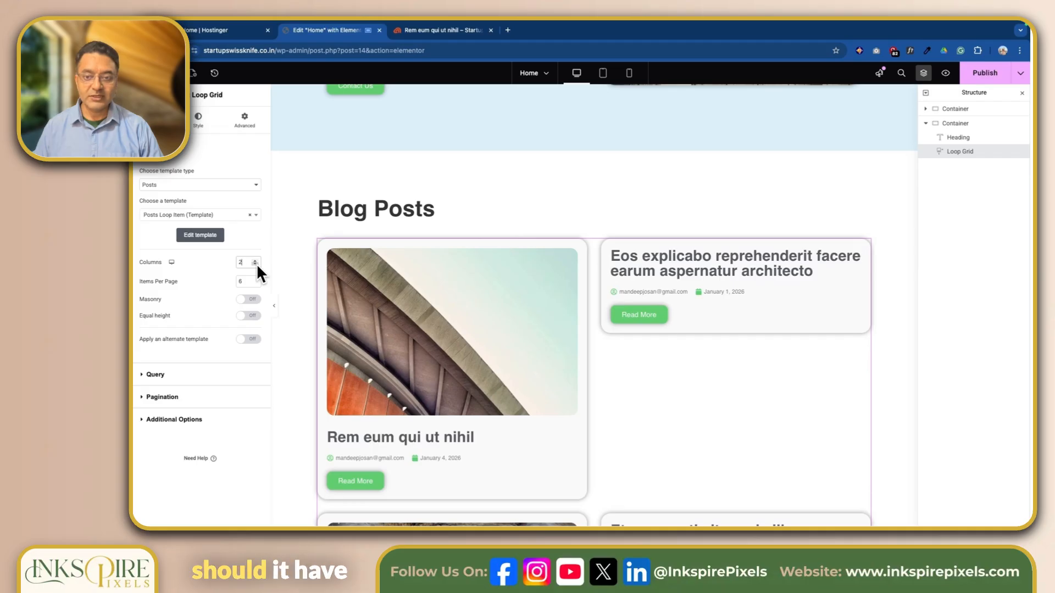
click(255, 260)
click(256, 260)
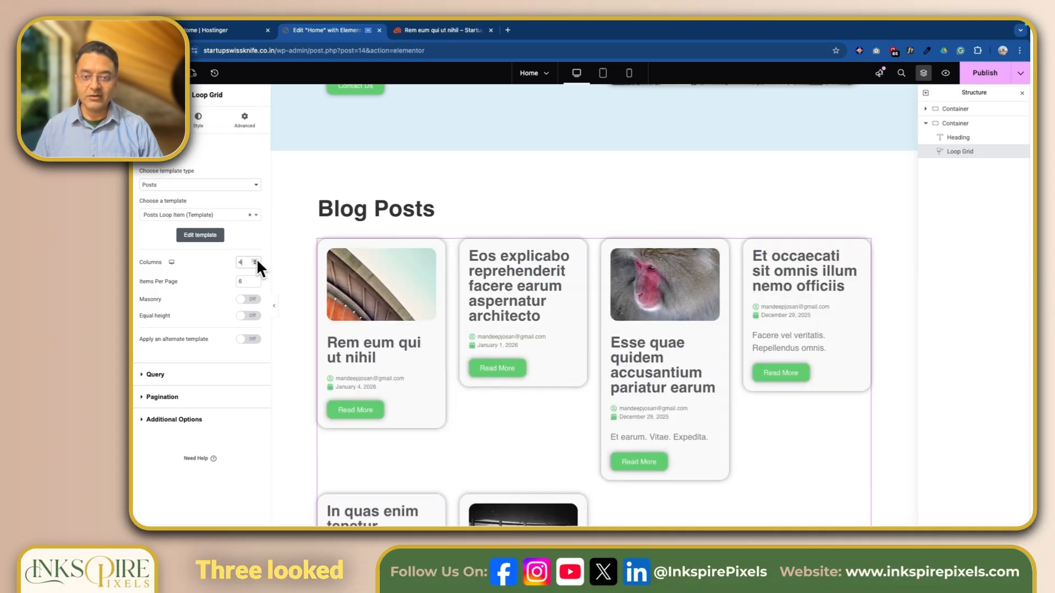
click(255, 264)
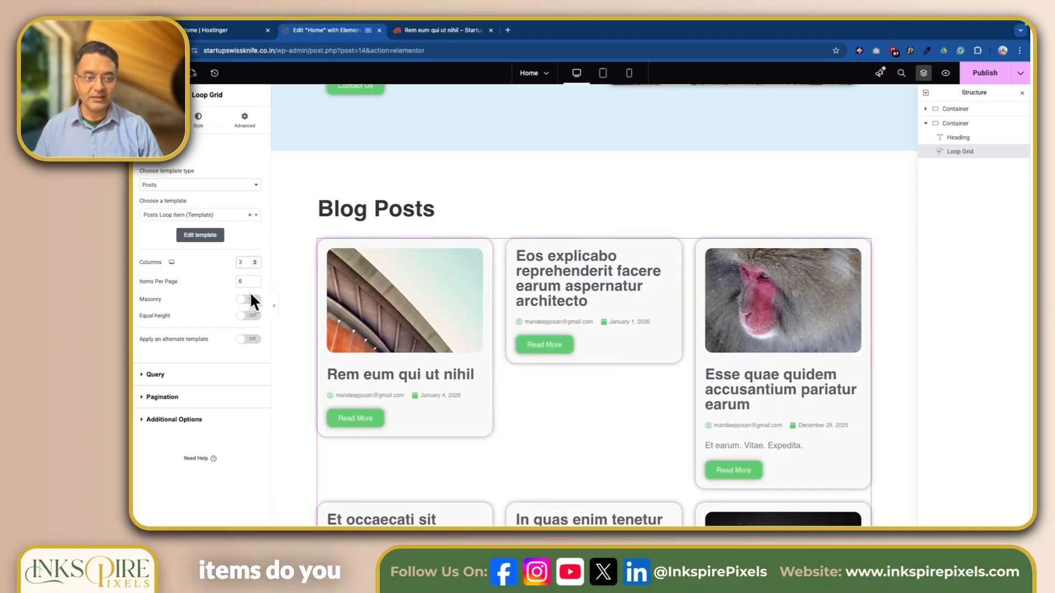
click(256, 282)
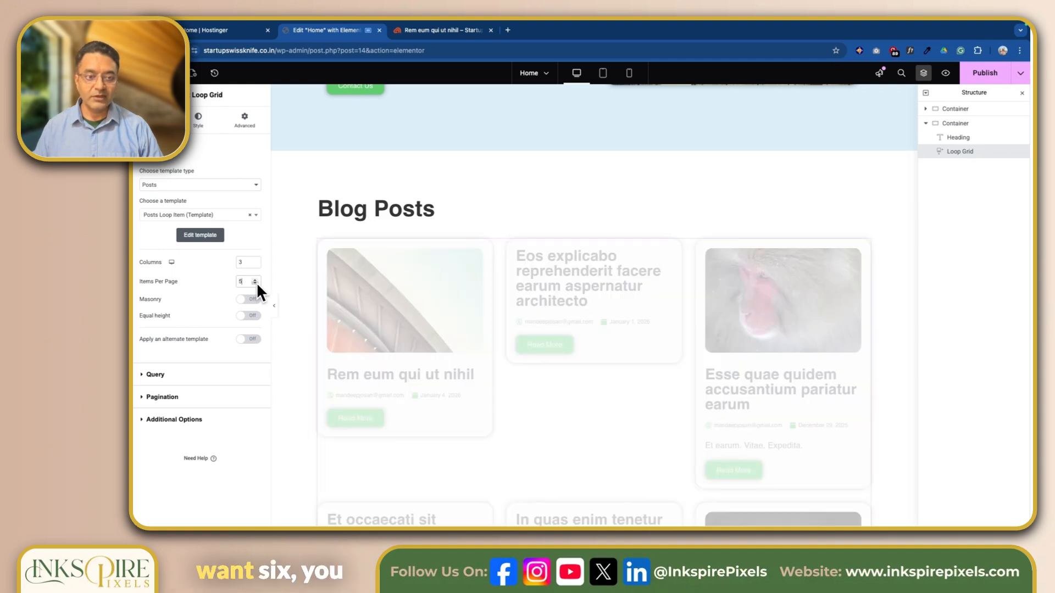
click(256, 283)
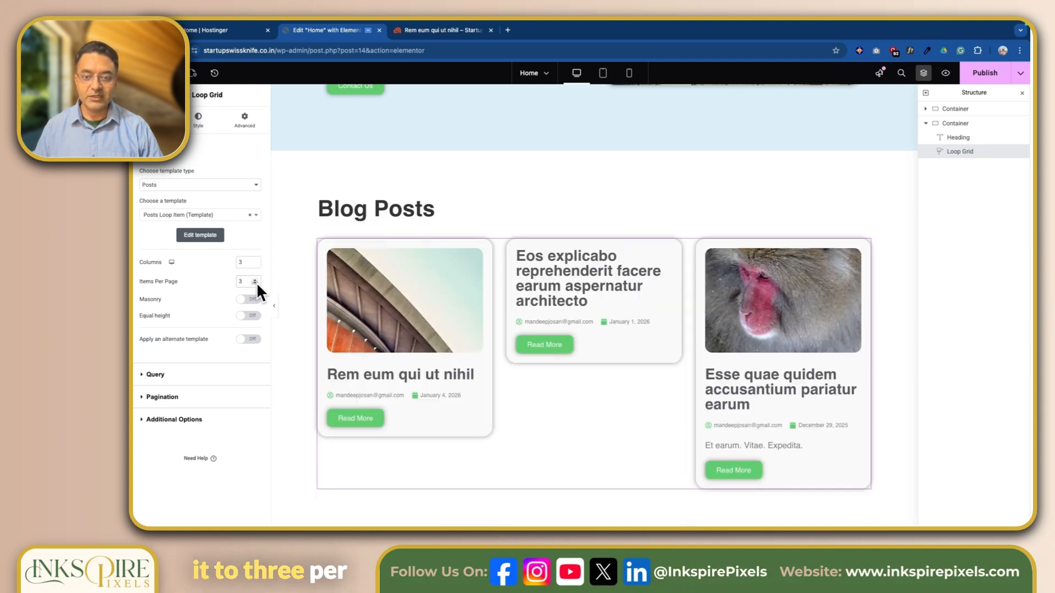
scroll(303, 409, down, 3)
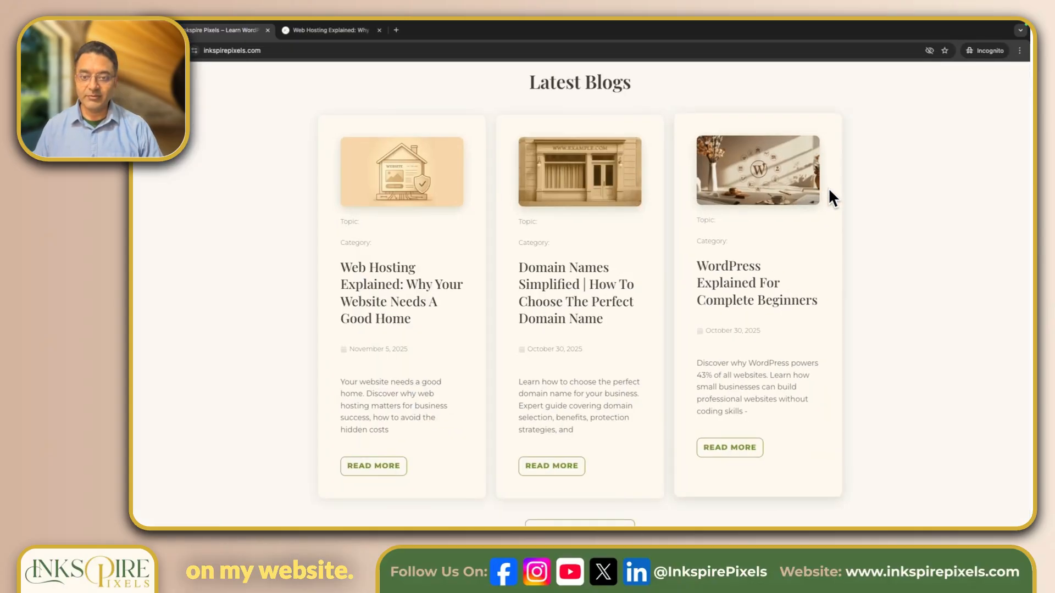
Look over the reference site's Latest Blogs section, then return to the Elementor editor
scroll(747, 276, down, 3)
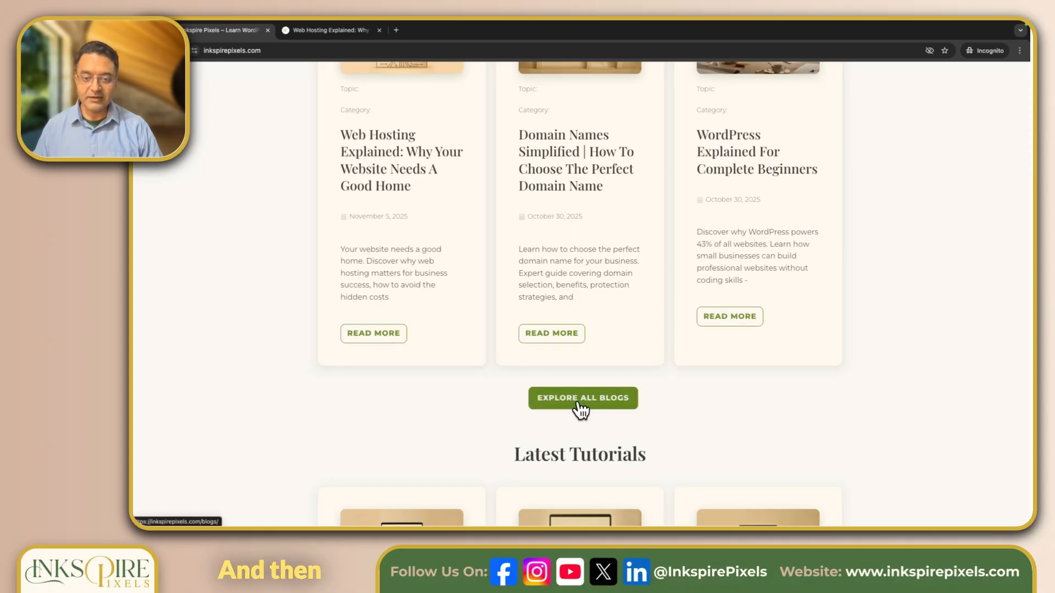
scroll(673, 398, up, 8)
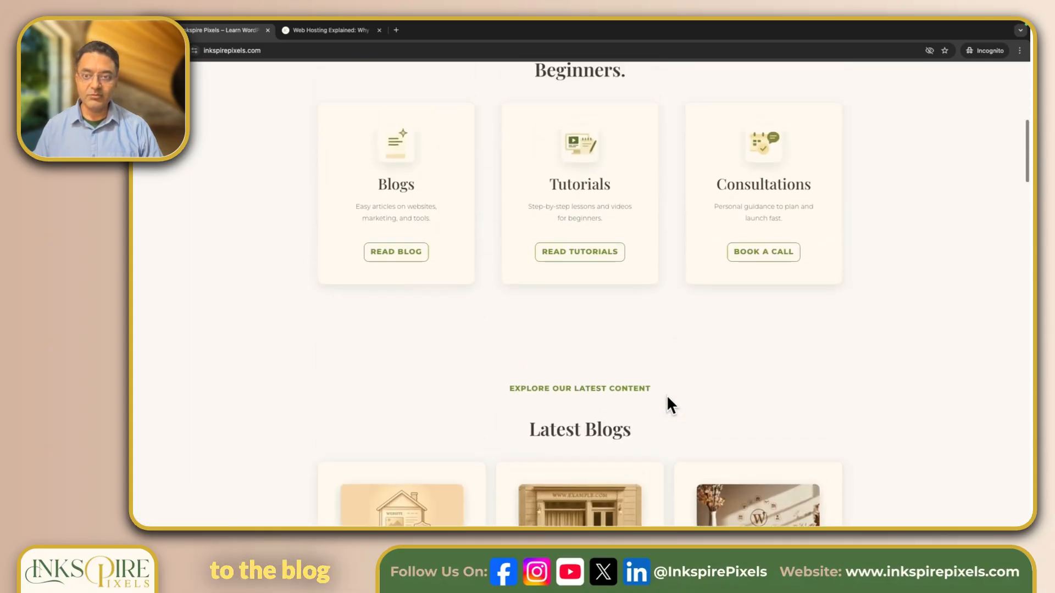
scroll(673, 398, up, 8)
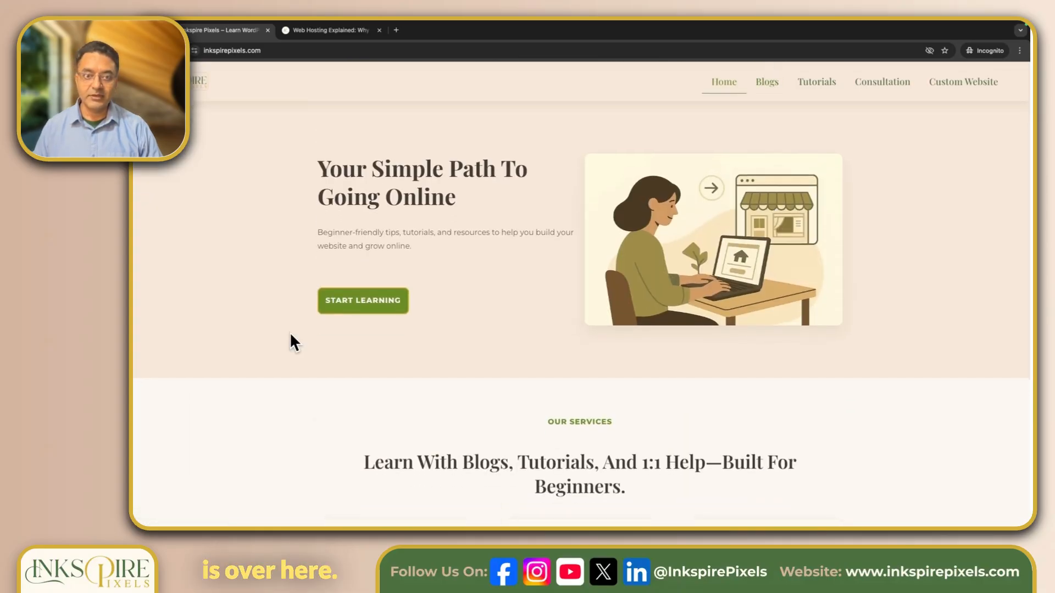
key(ctrl+Left)
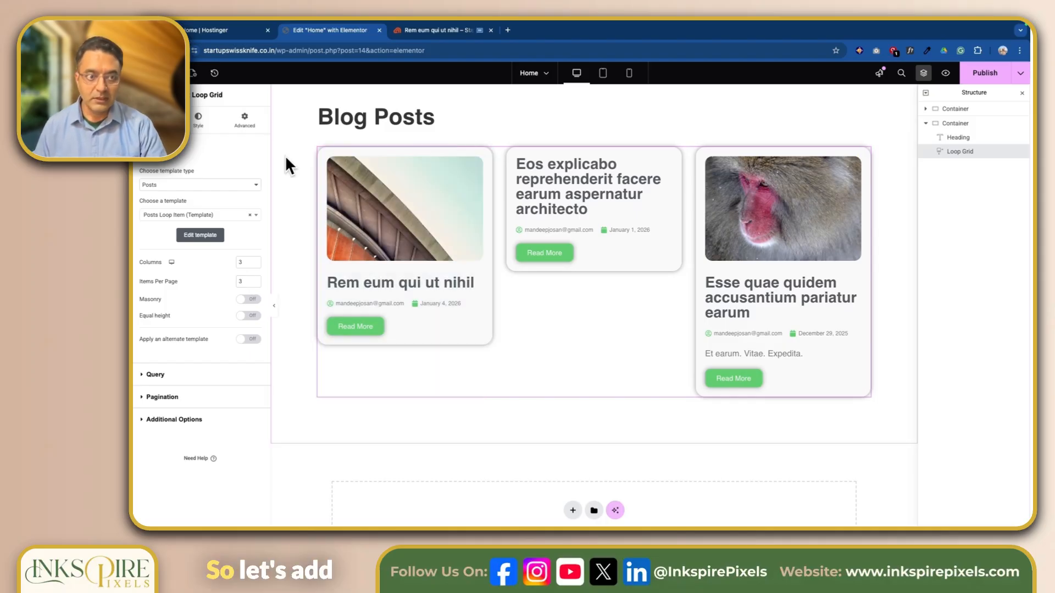
Add a Button widget to the section and reorder it so the Loop Grid sits above it
click(170, 73)
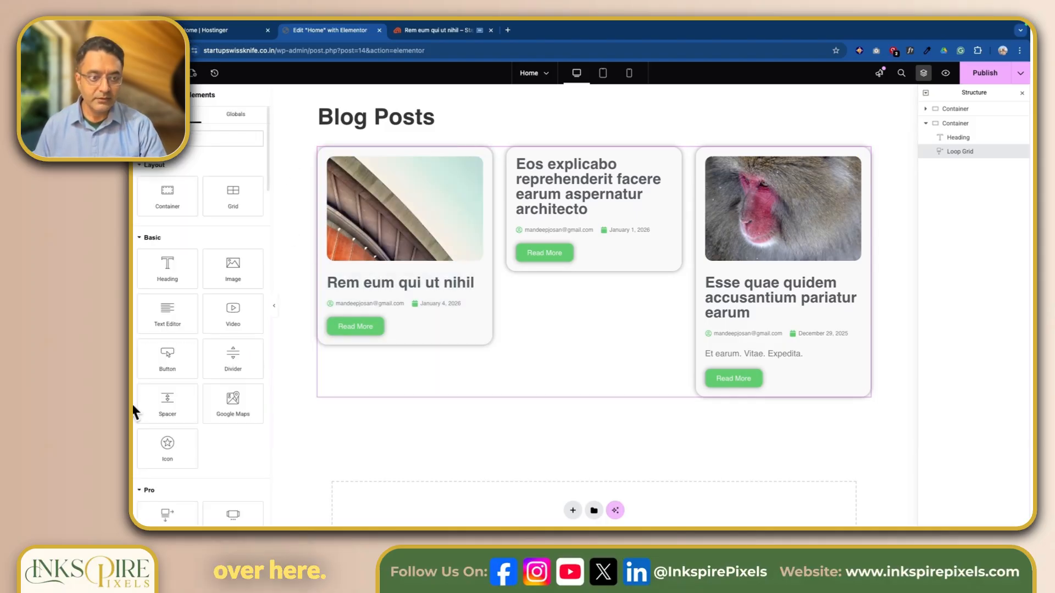
scroll(176, 348, down, 1)
drag(158, 330, 538, 401)
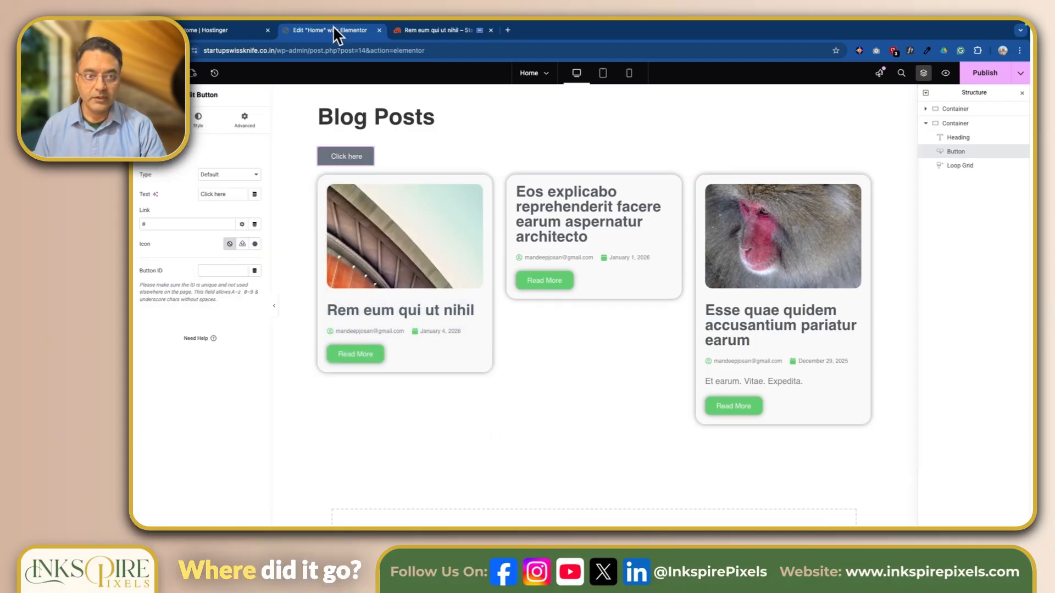
click(958, 173)
drag(954, 159, 955, 146)
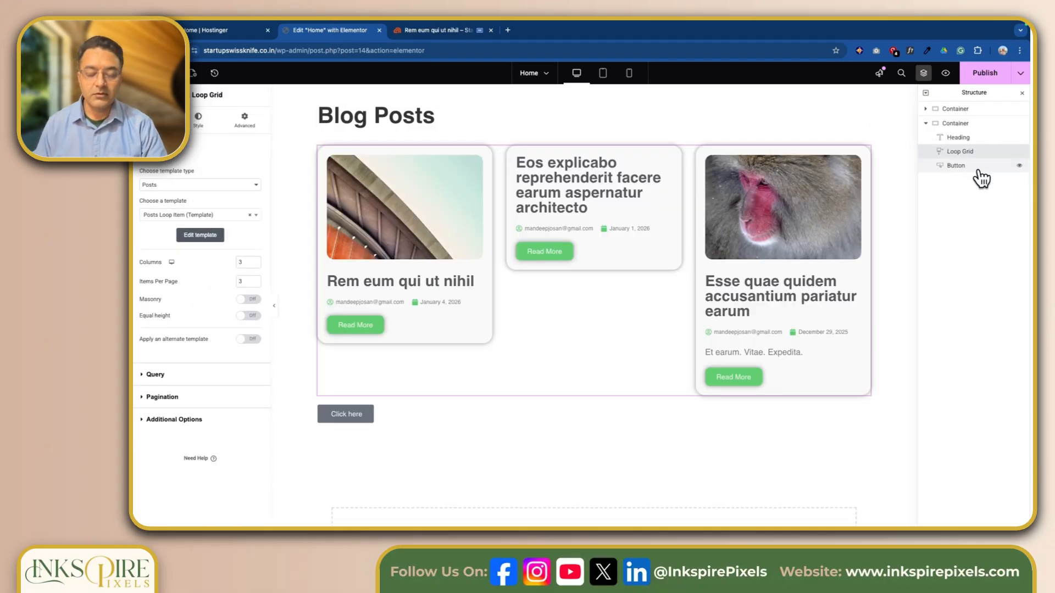
click(364, 421)
Relabel the button 'All Blogs' and set its link to a dynamic Internal URL
triple_click(221, 194)
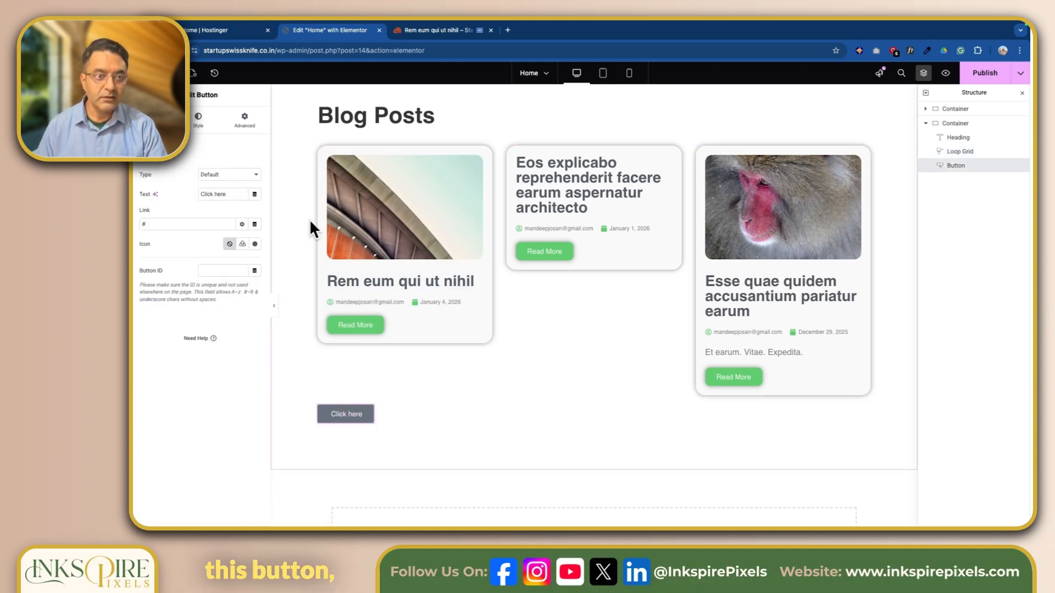
text(A)
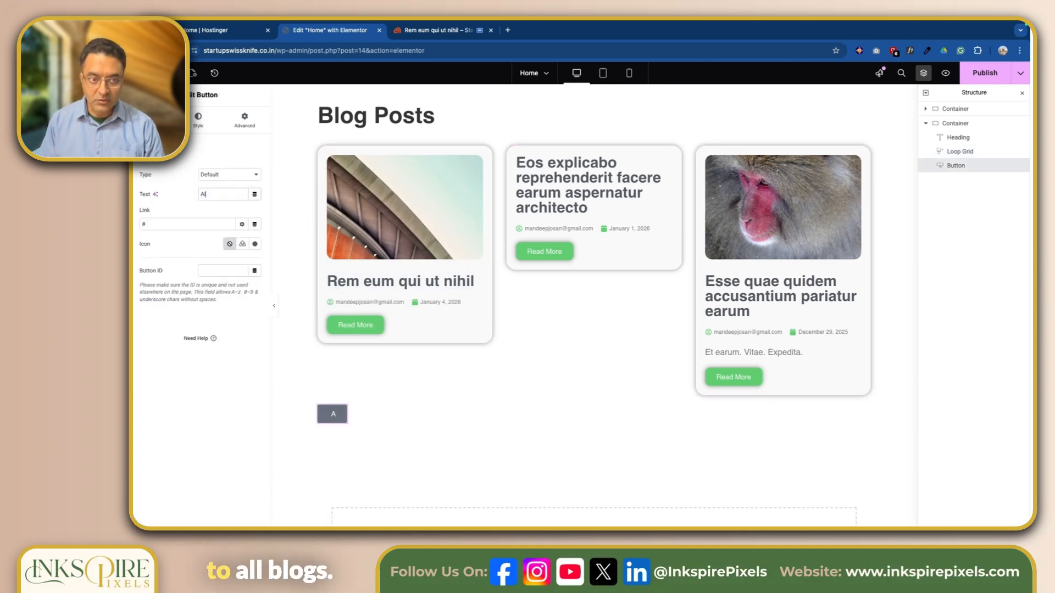
text(ll Blog)
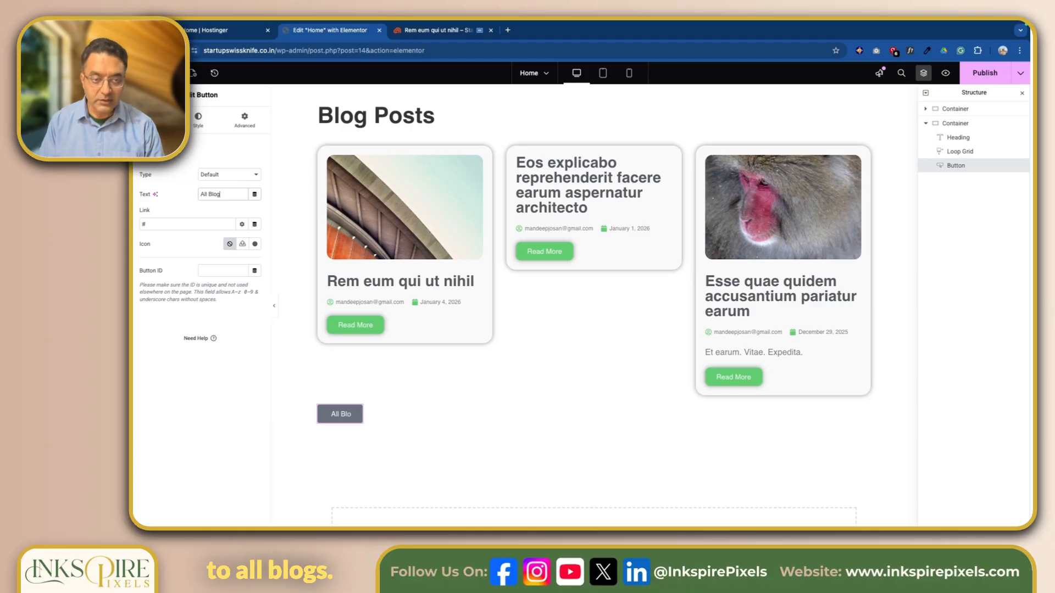
text(s)
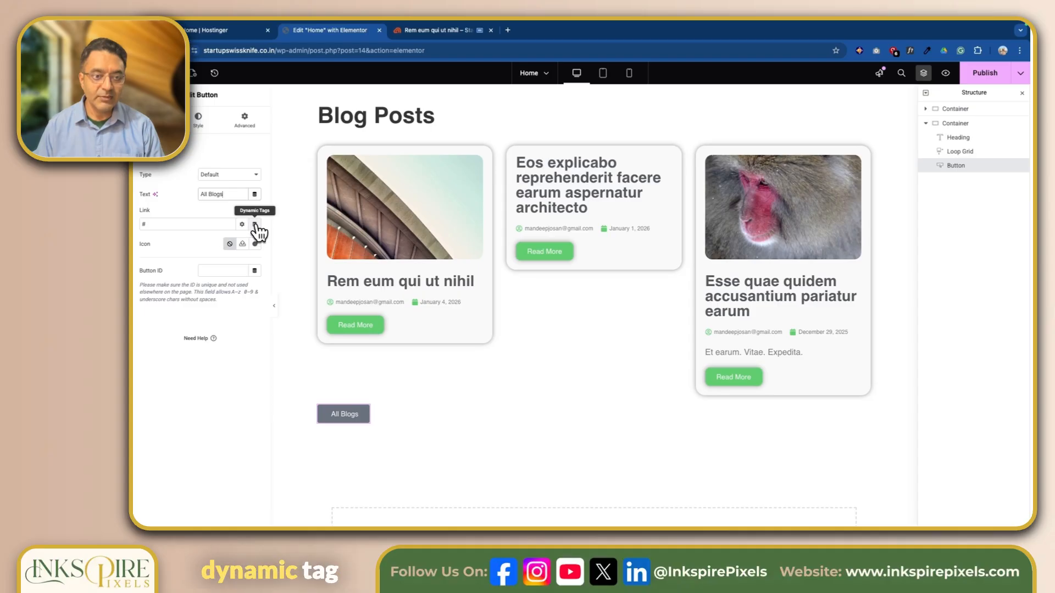
click(255, 224)
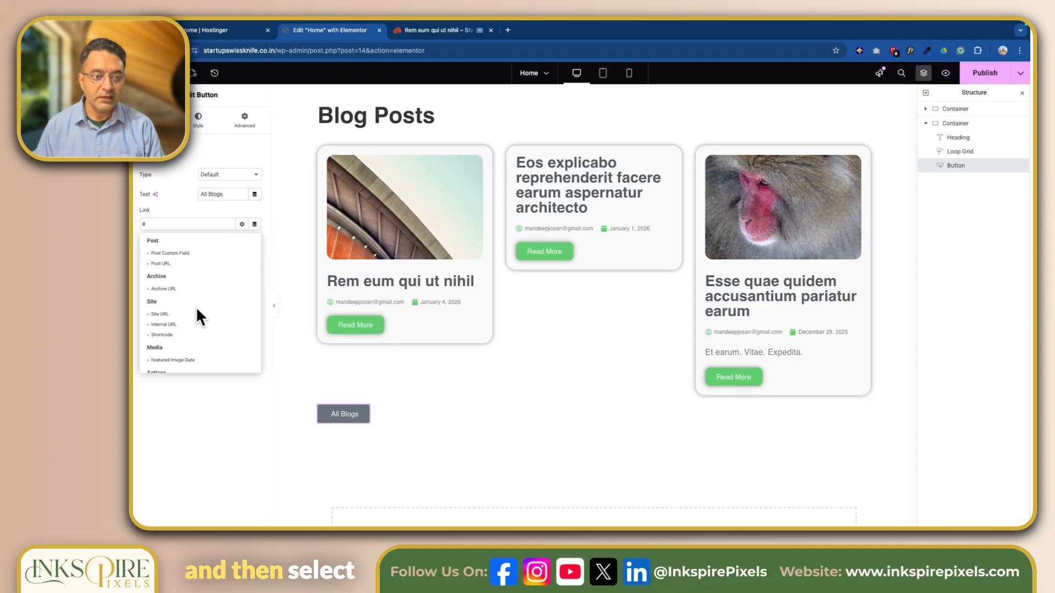
click(186, 322)
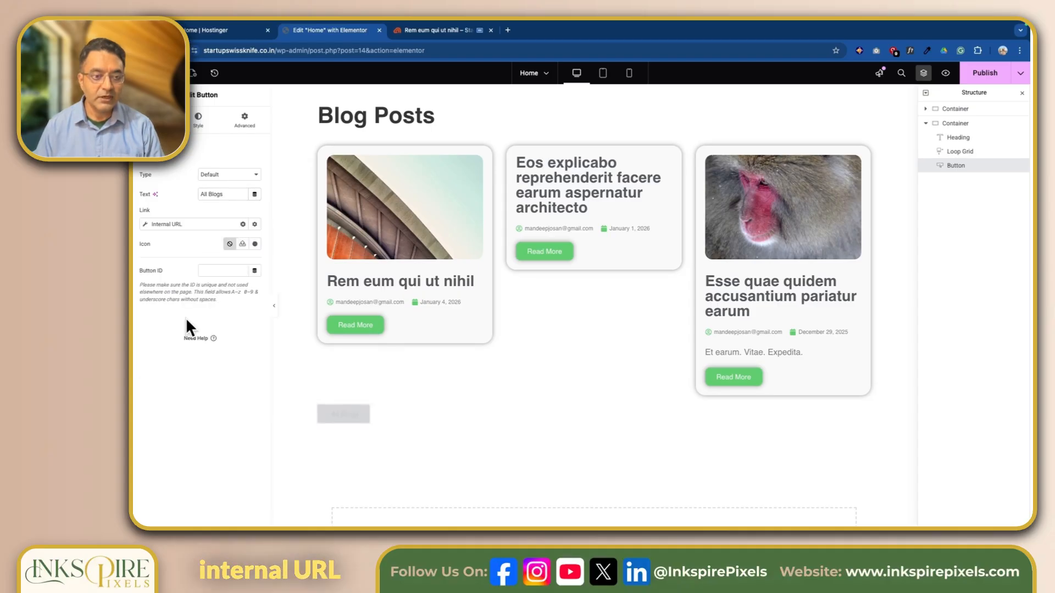
Point the internal link at the Blogs page, with Content as the type
click(144, 224)
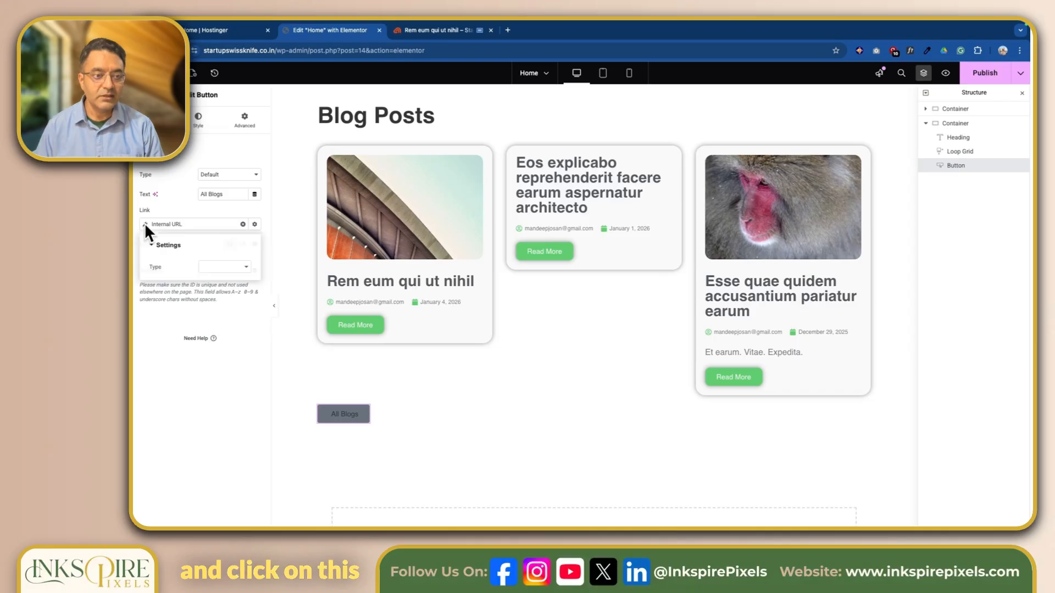
click(219, 267)
click(216, 267)
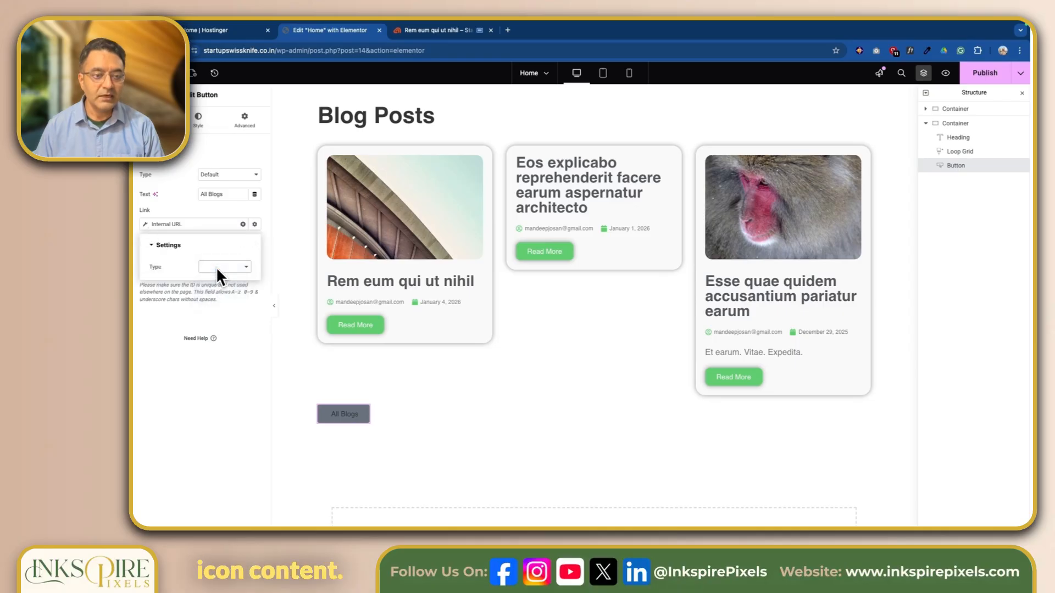
click(201, 298)
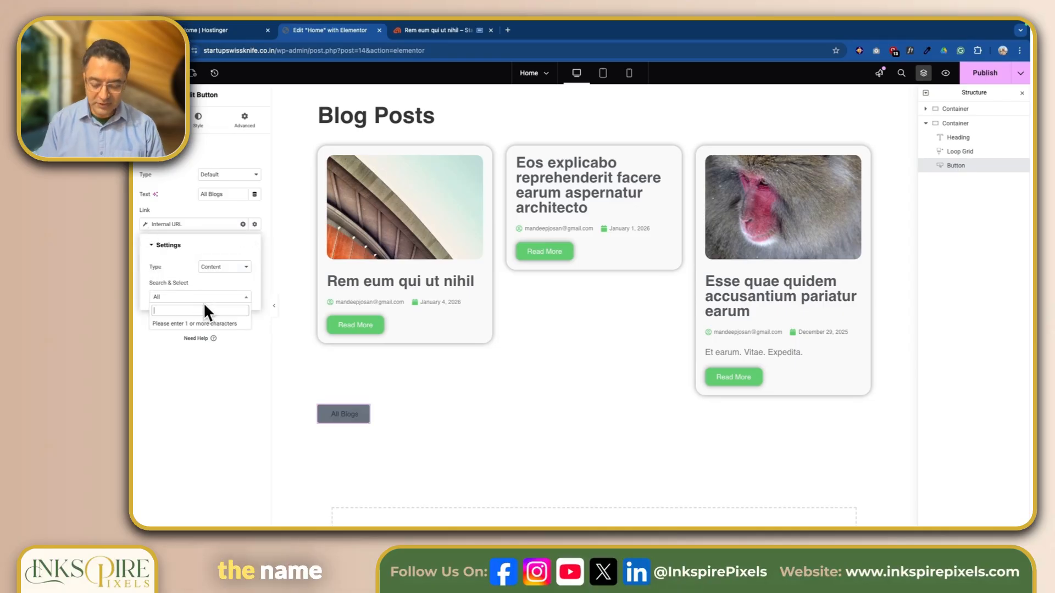
text(b)
click(187, 324)
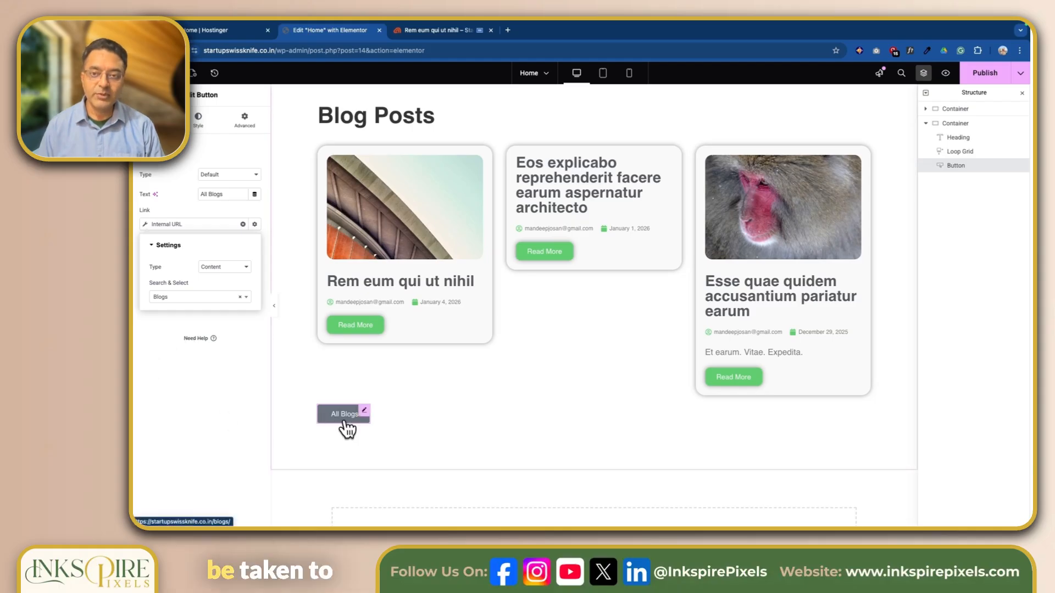
scroll(707, 120, up, 6)
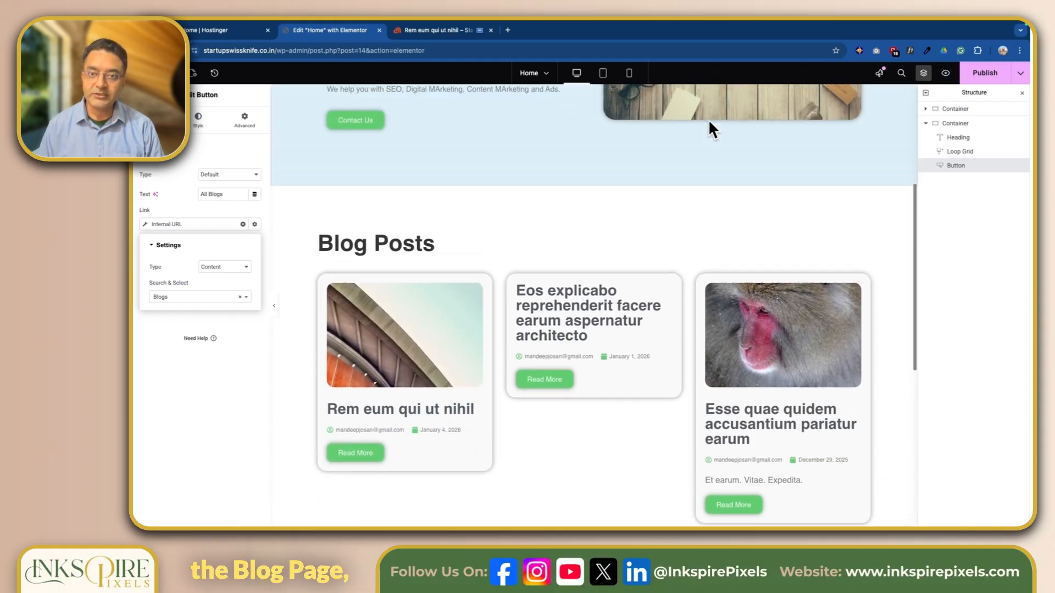
scroll(640, 254, down, 8)
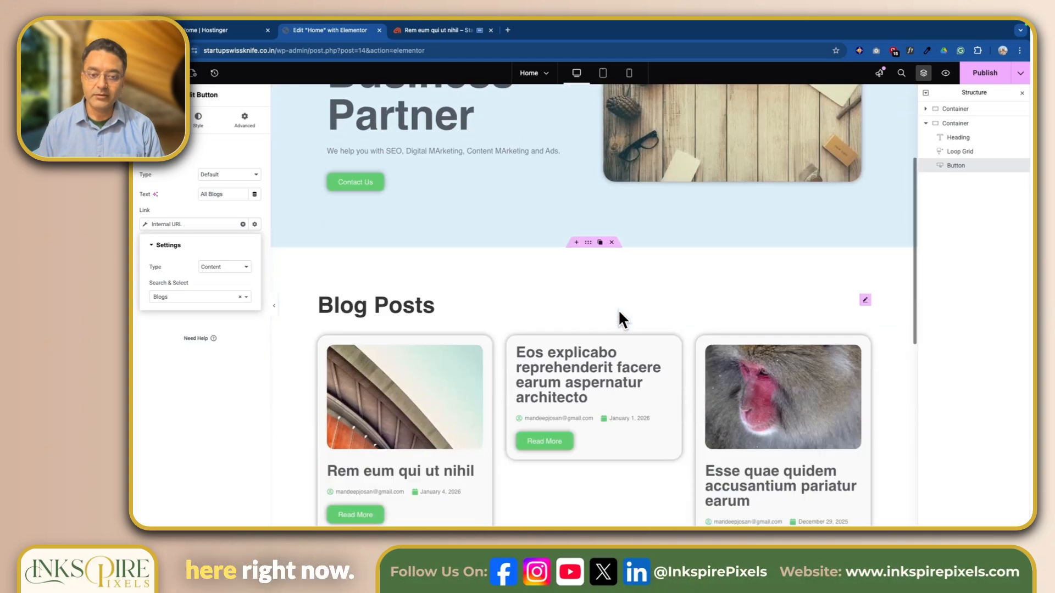
click(174, 350)
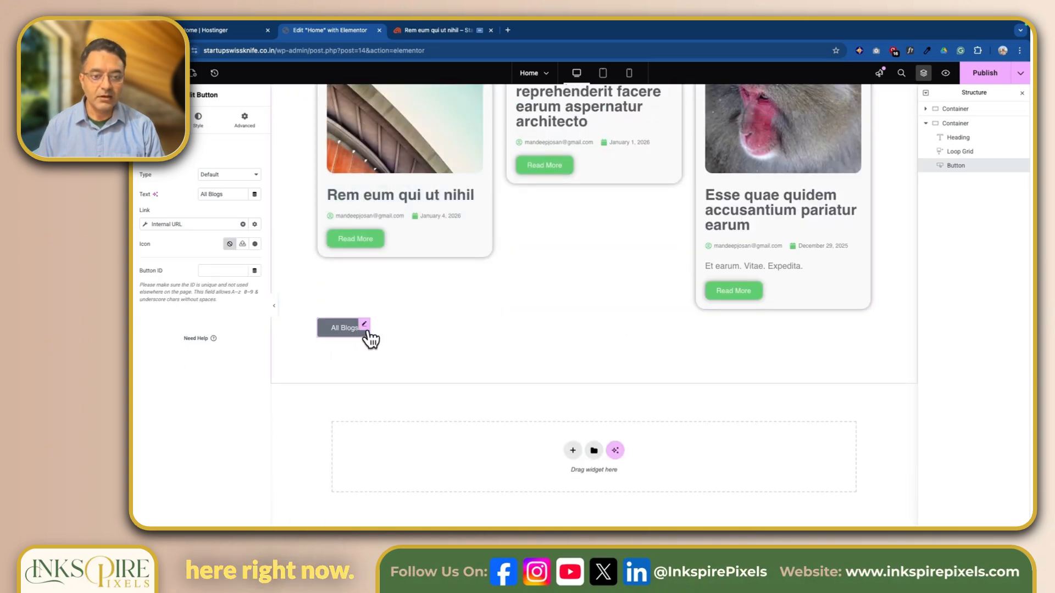
Set the All Blogs button's padding to 15 px top and bottom, leaving 30 px sides
click(198, 122)
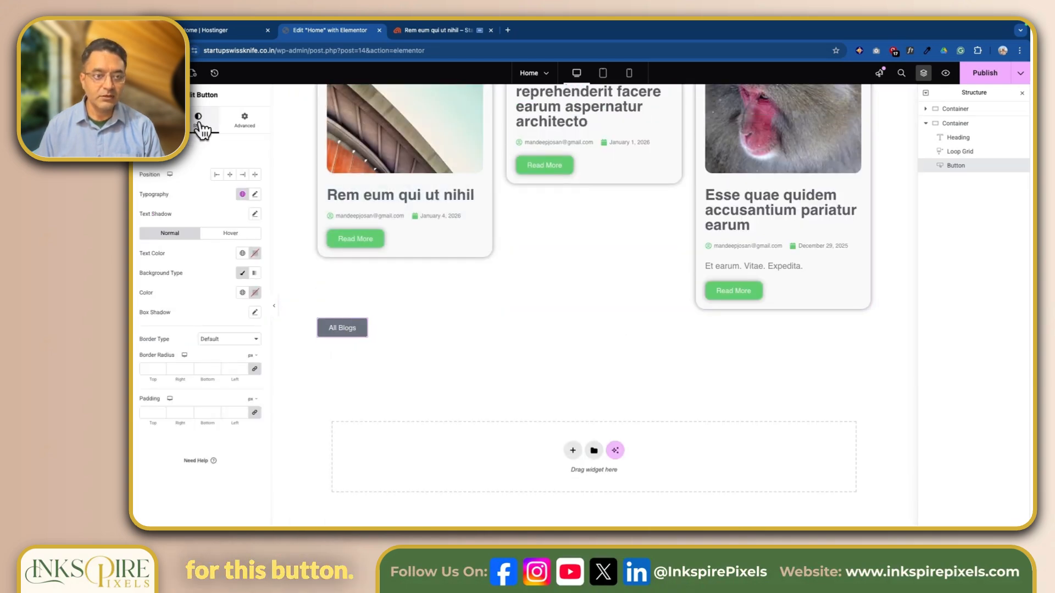
click(250, 122)
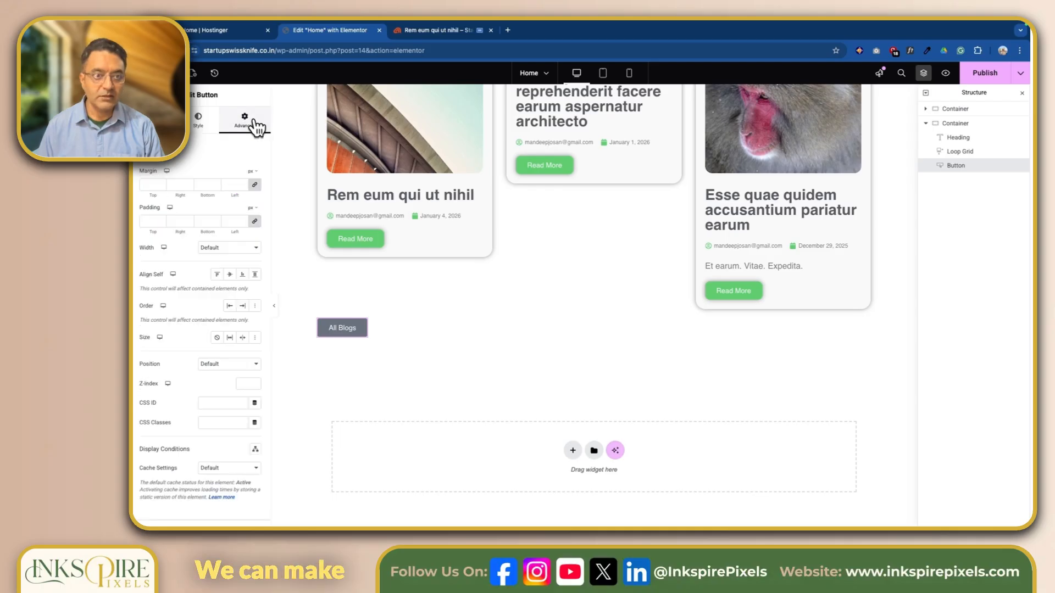
click(150, 222)
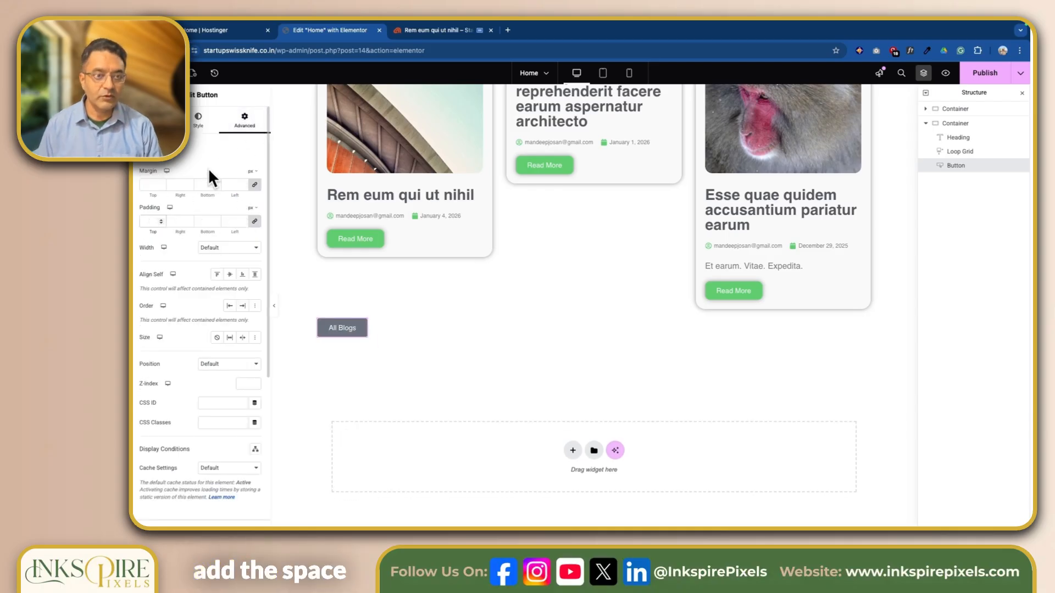
click(198, 120)
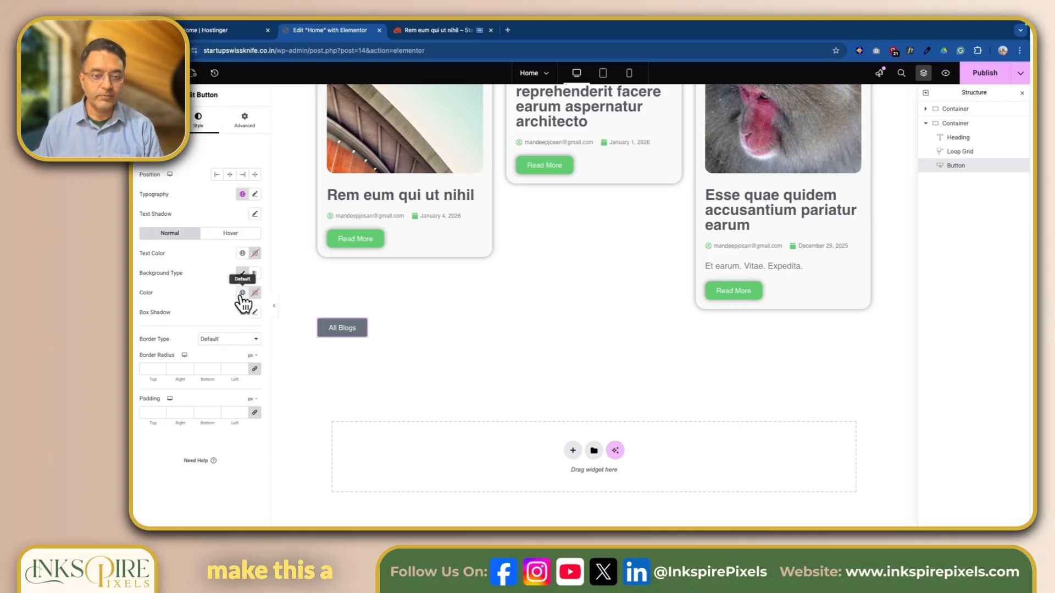
click(152, 412)
text(20)
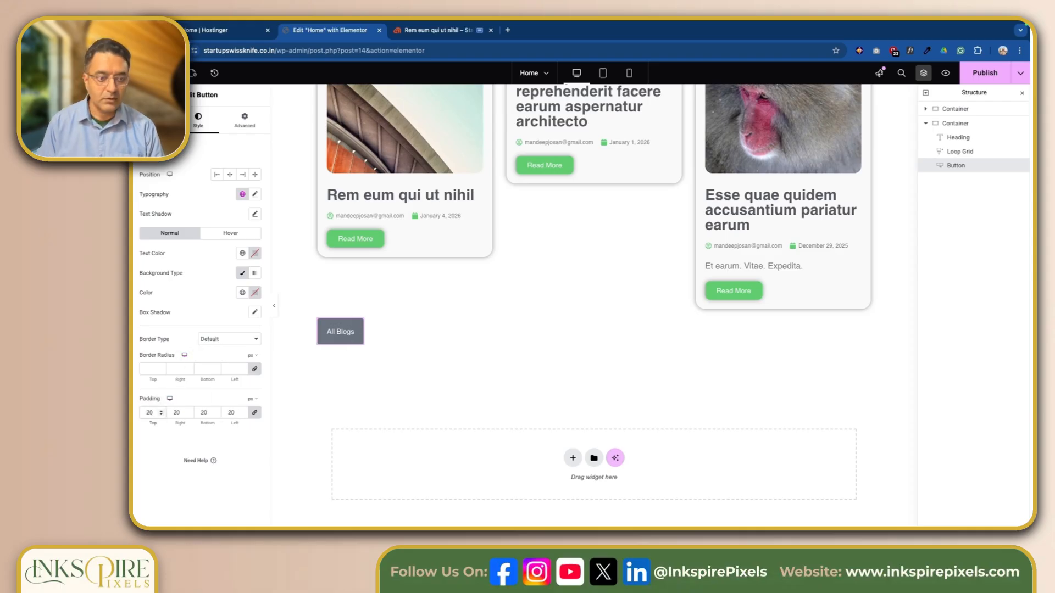
click(255, 413)
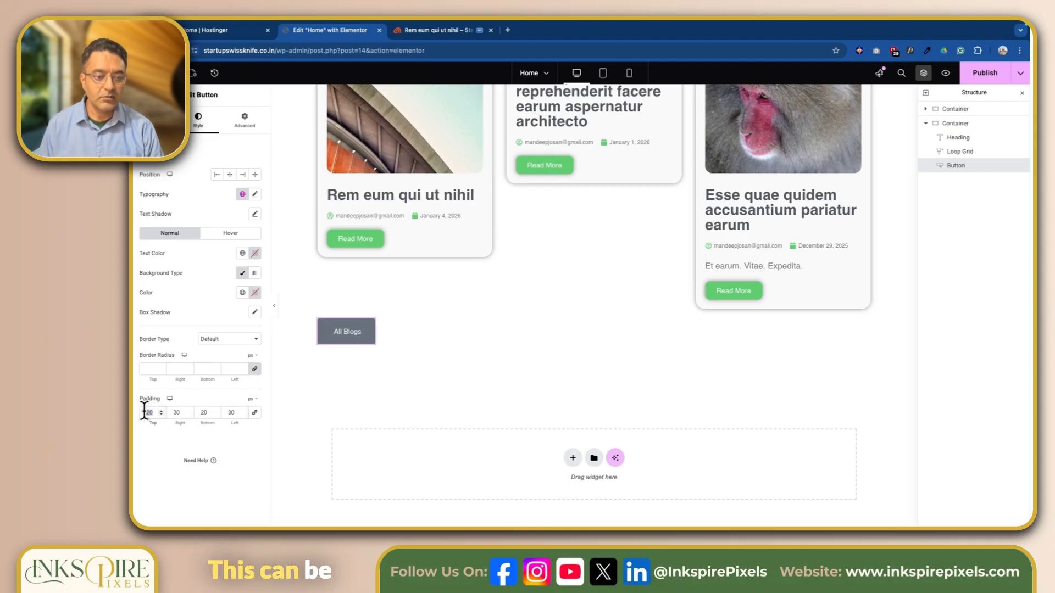
text(15)
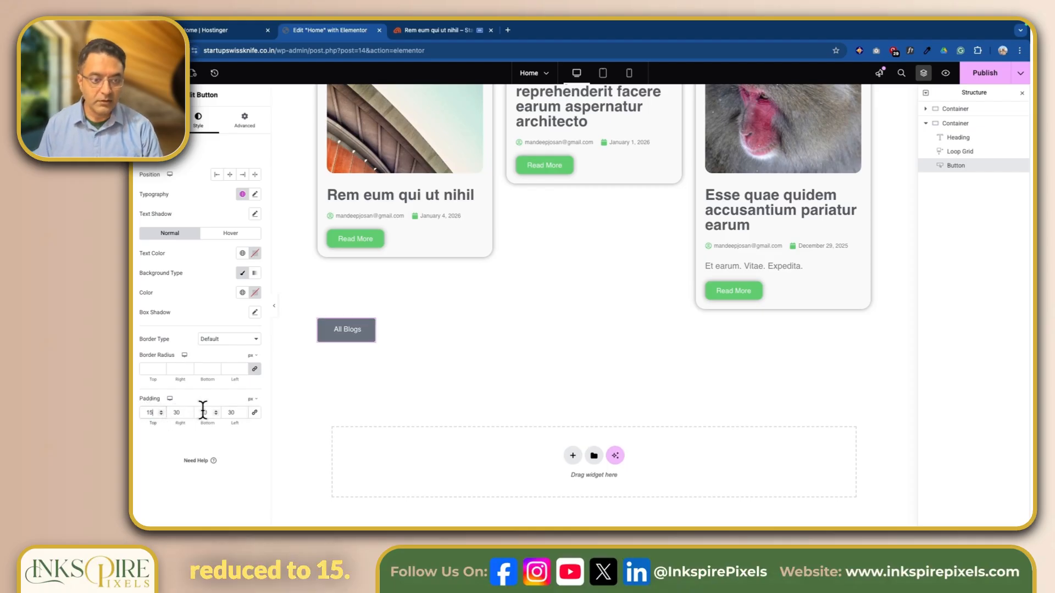
double_click(201, 412)
text(15)
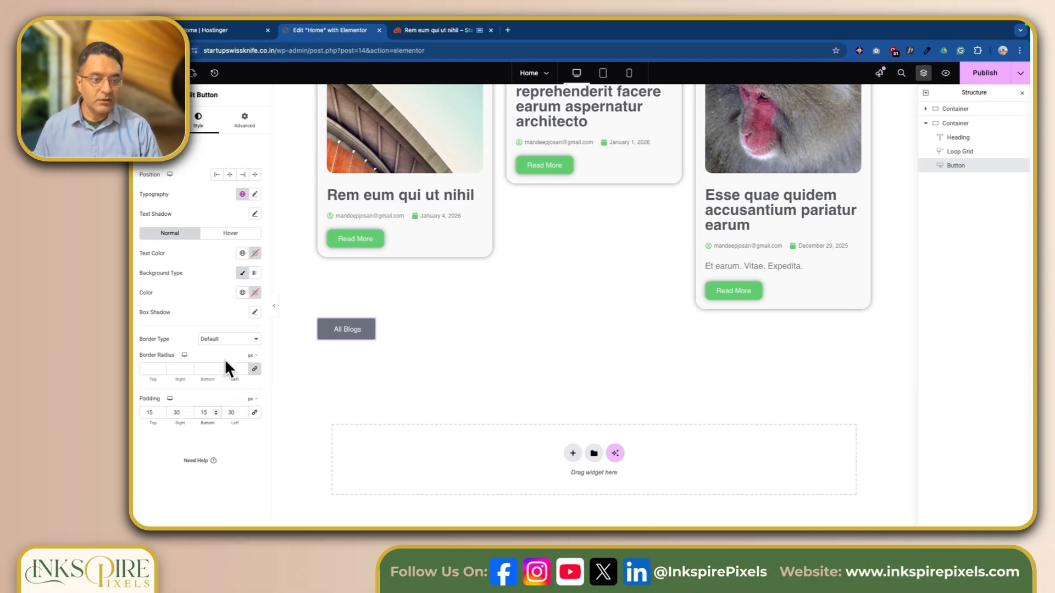
Give the button a global Secondary dark grey background with a Primary light blue hover background
click(242, 293)
click(177, 392)
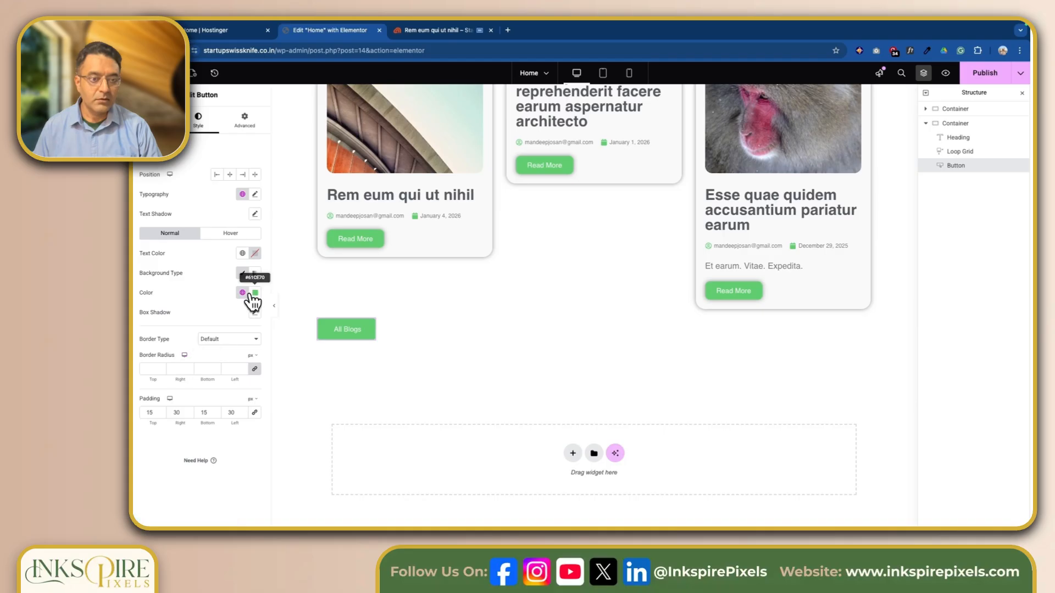
click(243, 292)
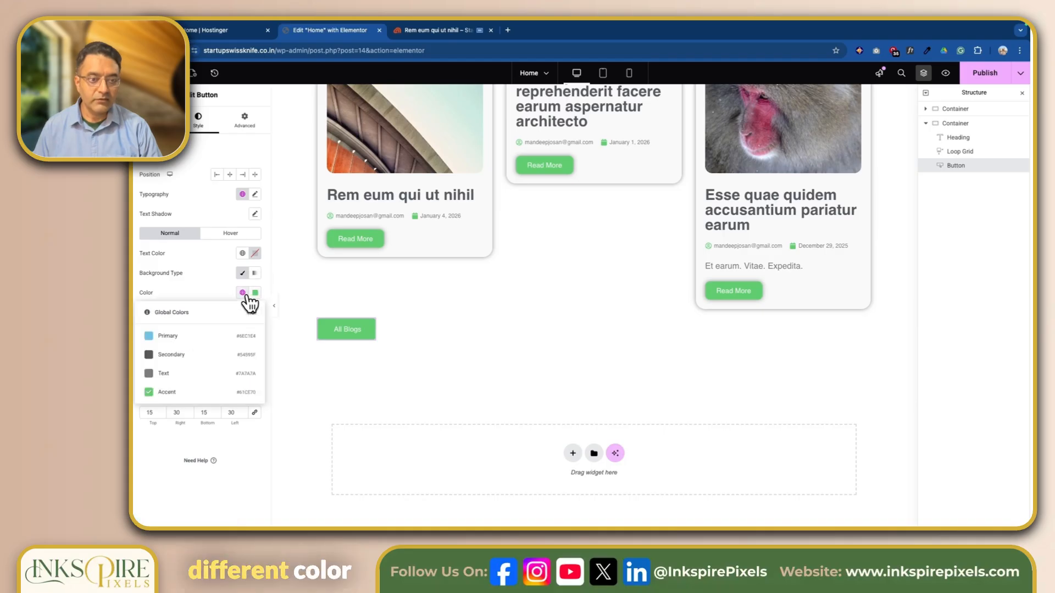
click(176, 356)
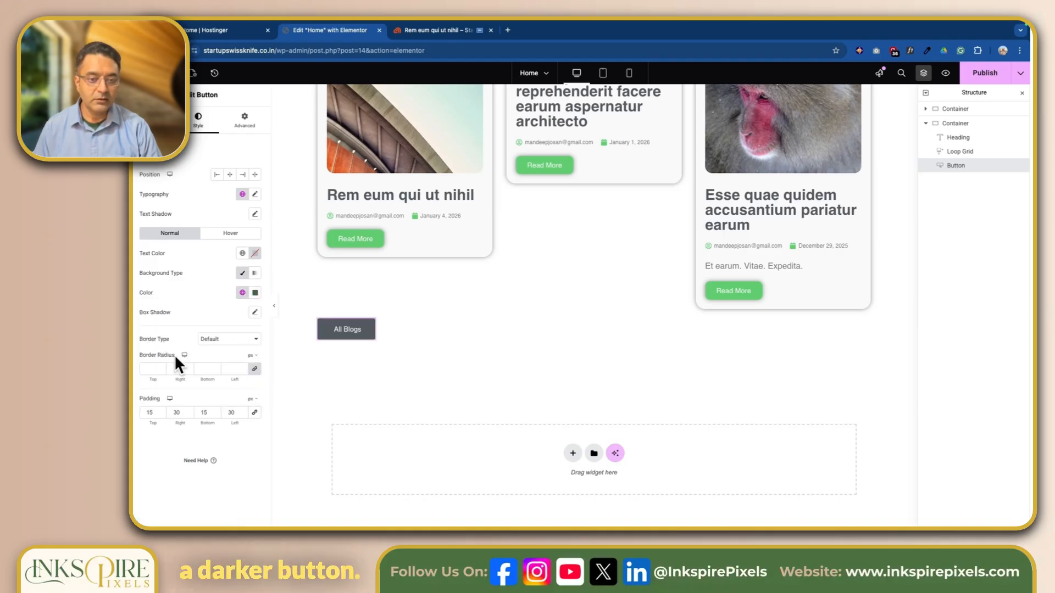
click(233, 235)
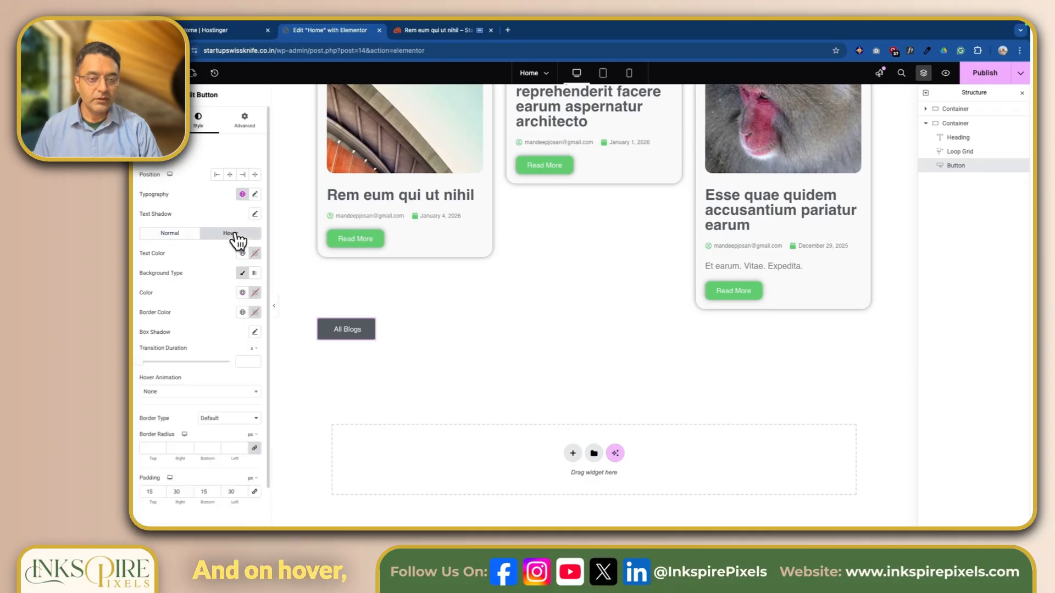
click(242, 293)
click(168, 339)
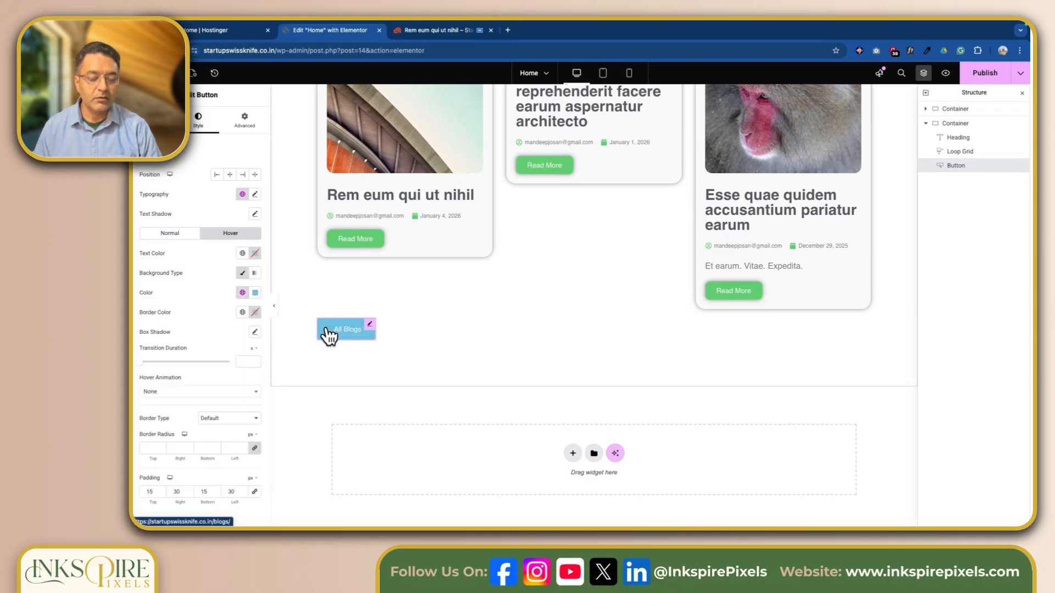
click(172, 234)
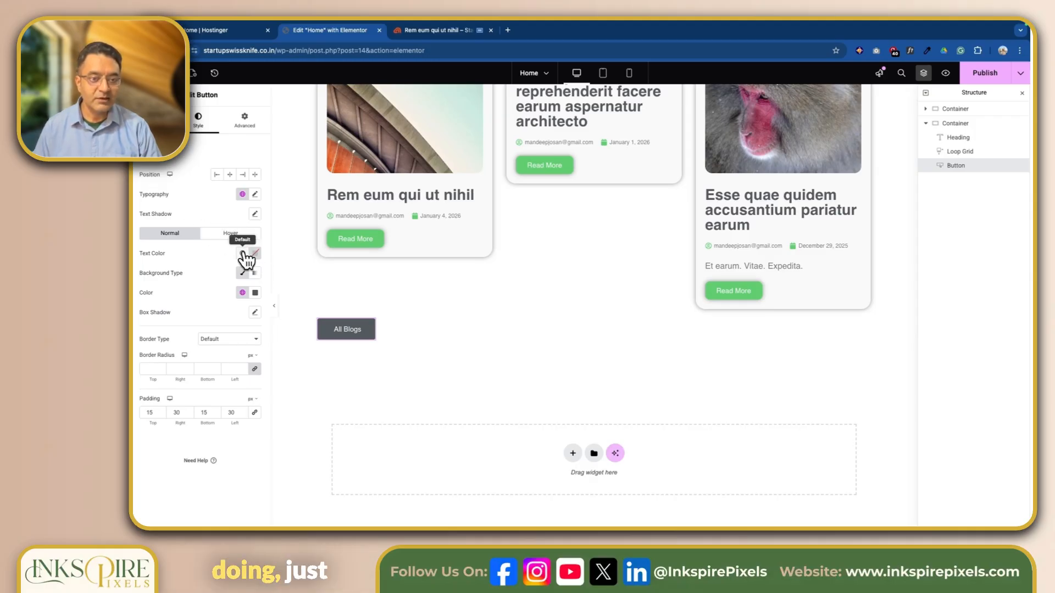
Set the button text weight to 500, 10 px rounded corners and a soft box shadow
click(255, 195)
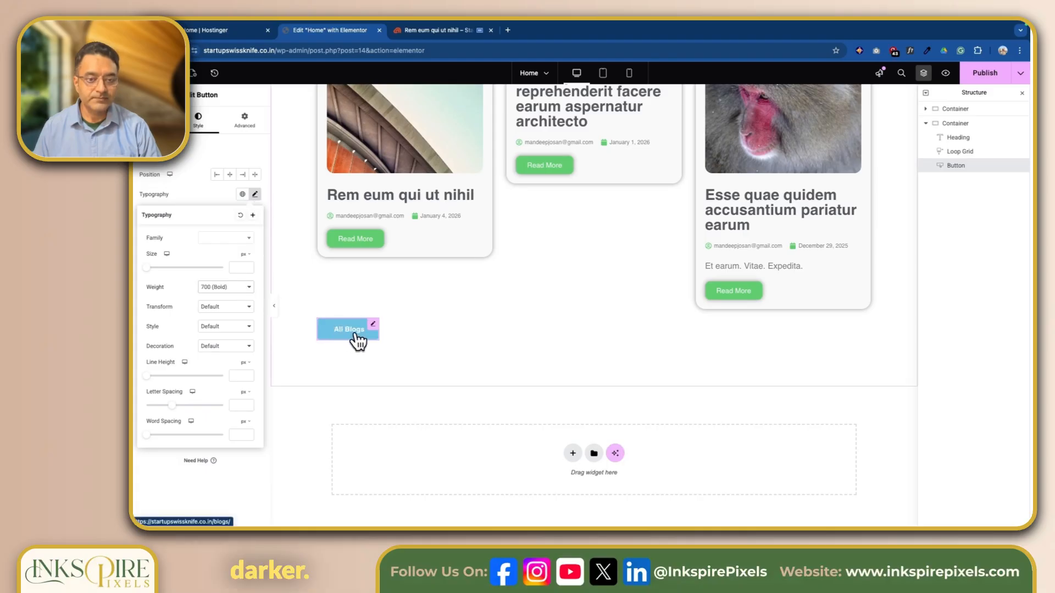
click(207, 193)
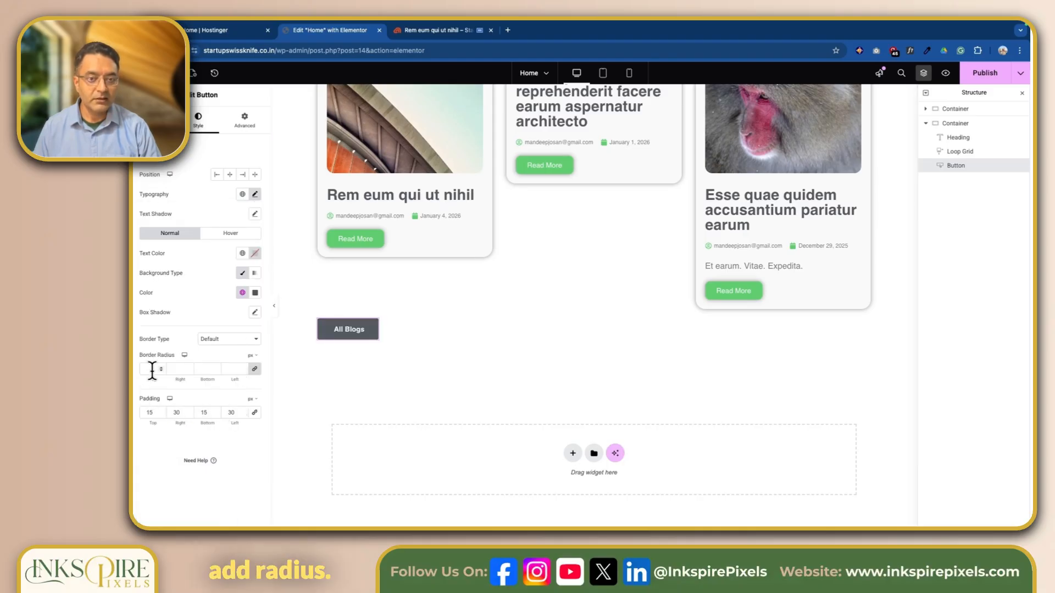
click(255, 313)
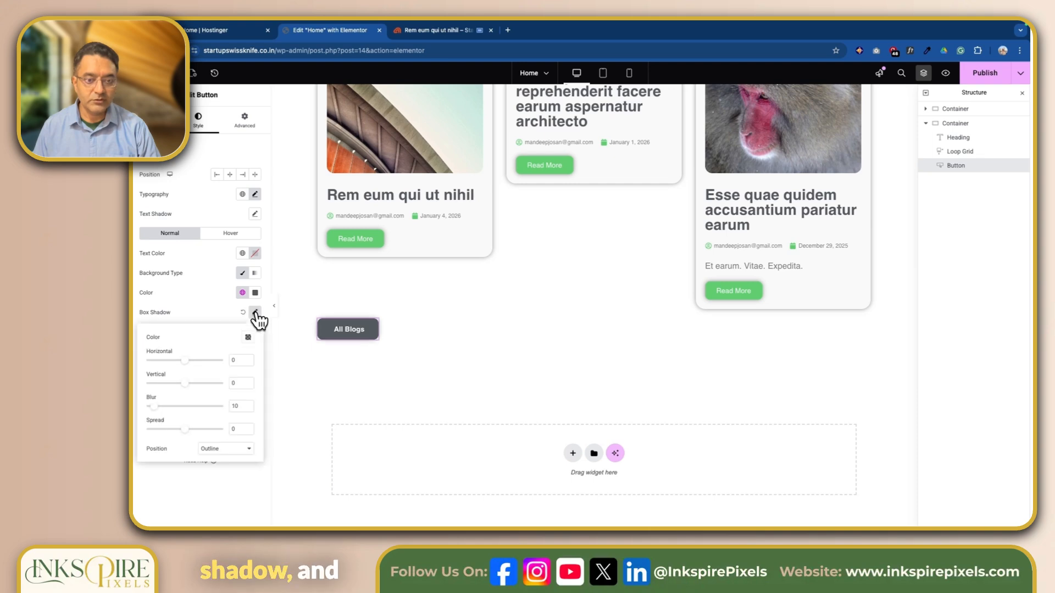
click(359, 367)
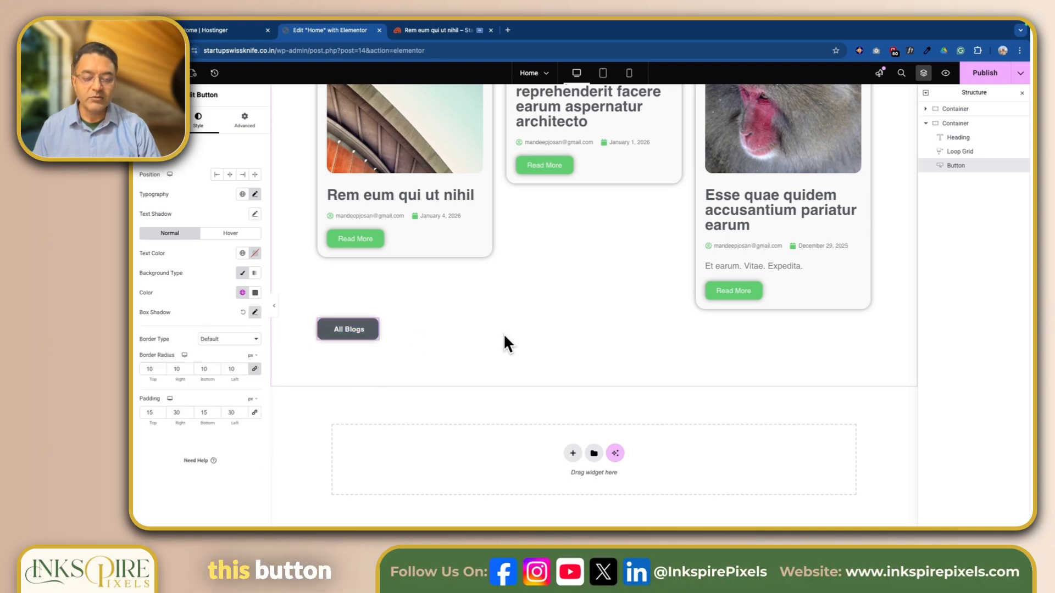
scroll(504, 336, up, 4)
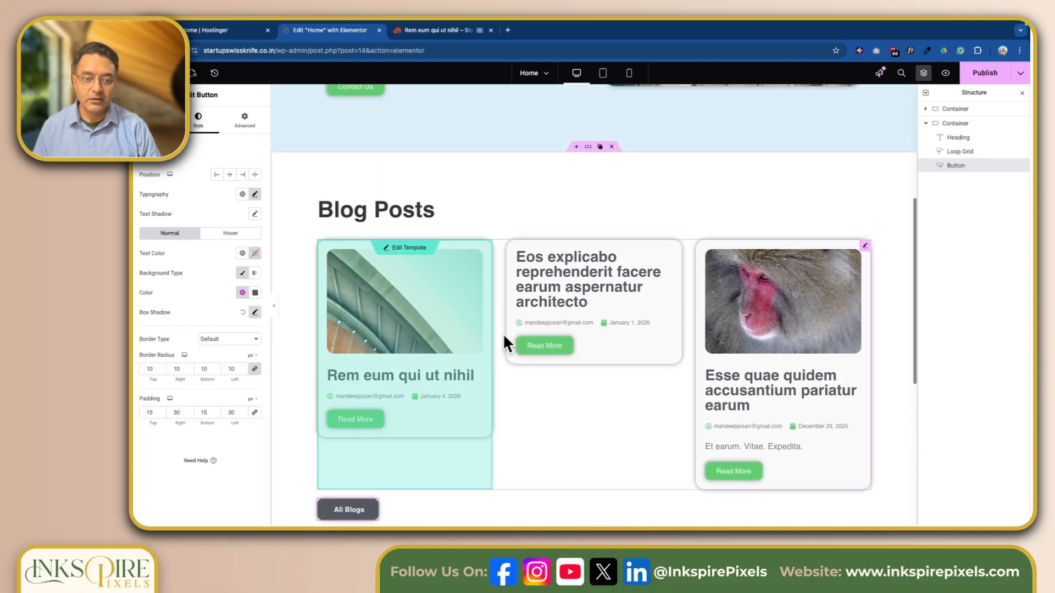
Set the Blog Posts container's Justify Content to Center to center the All Blogs button
click(584, 162)
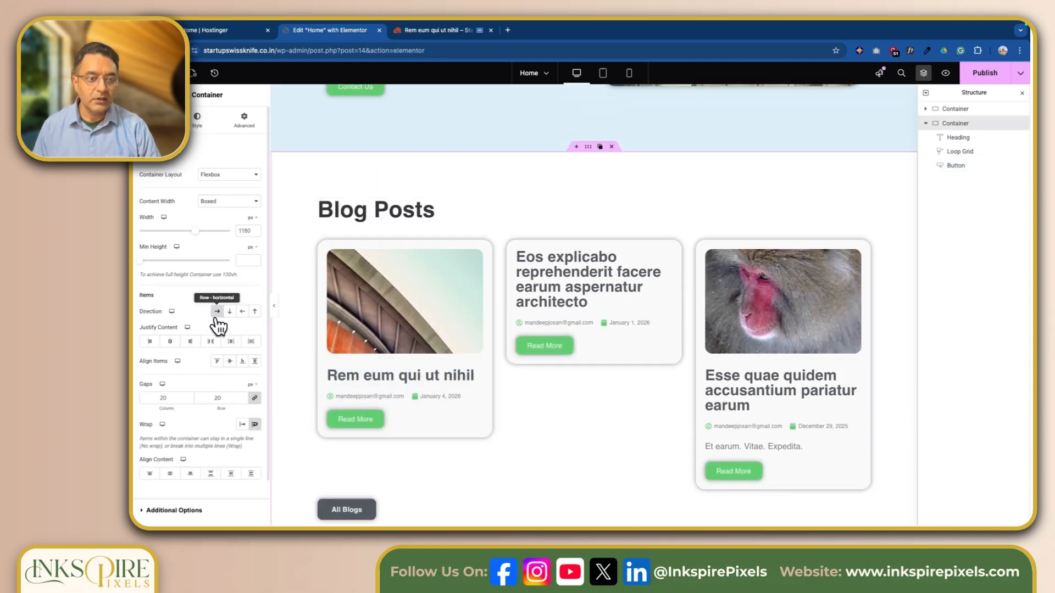
click(173, 342)
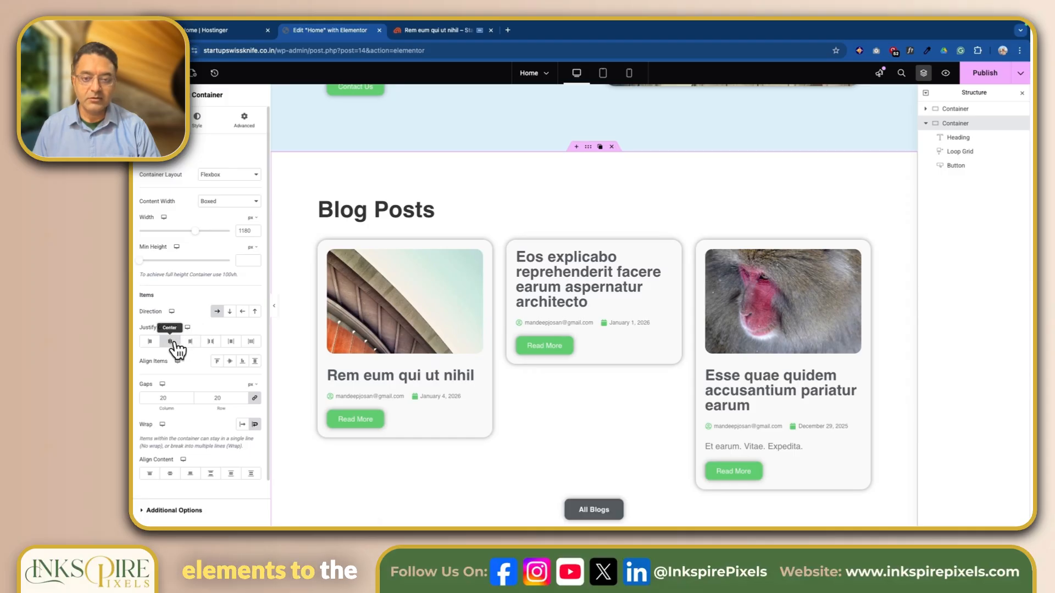
scroll(916, 400, down, 1)
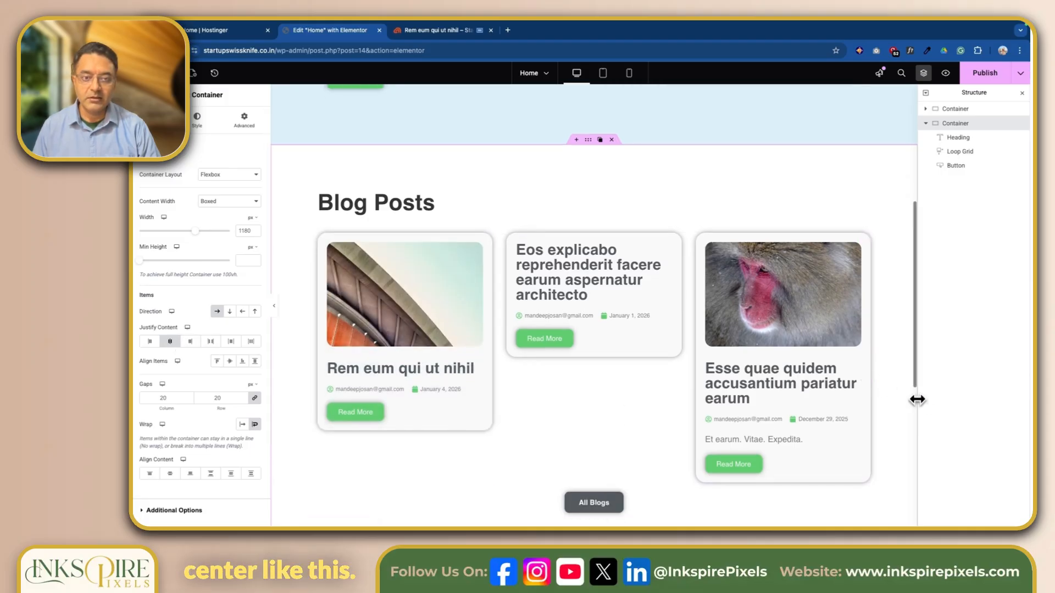
scroll(917, 400, down, 2)
scroll(918, 398, up, 2)
scroll(918, 400, down, 2)
scroll(917, 400, up, 1)
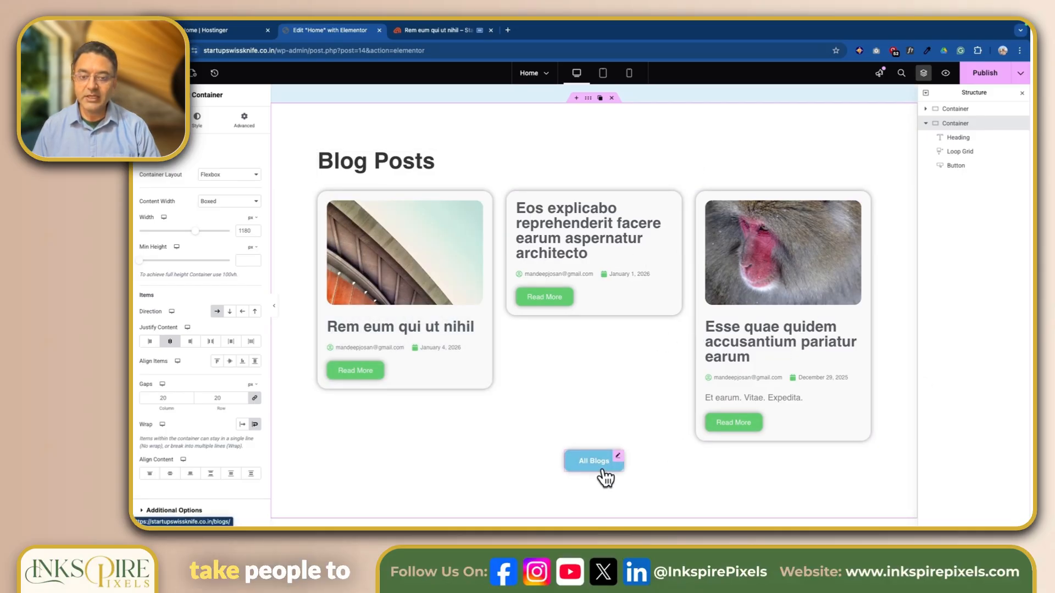
Publish the updated Home page
scroll(605, 479, up, 2)
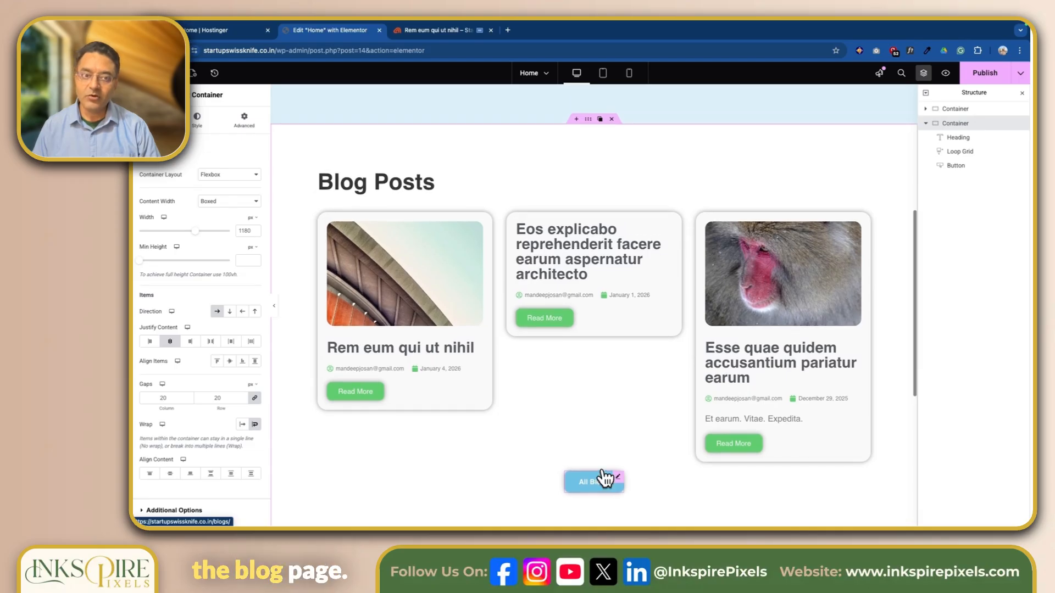
scroll(604, 479, down, 2)
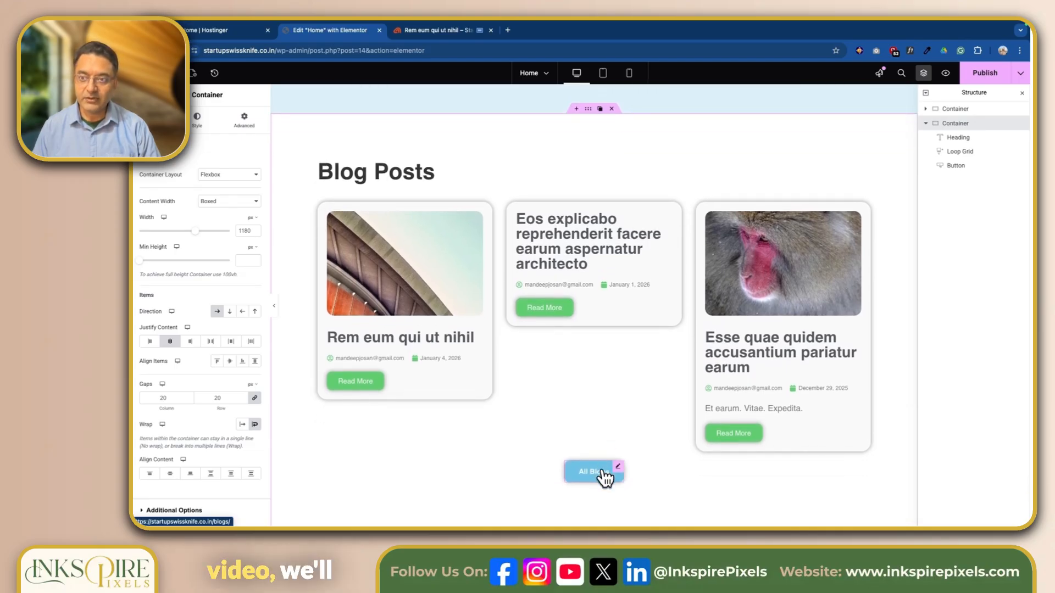
click(976, 75)
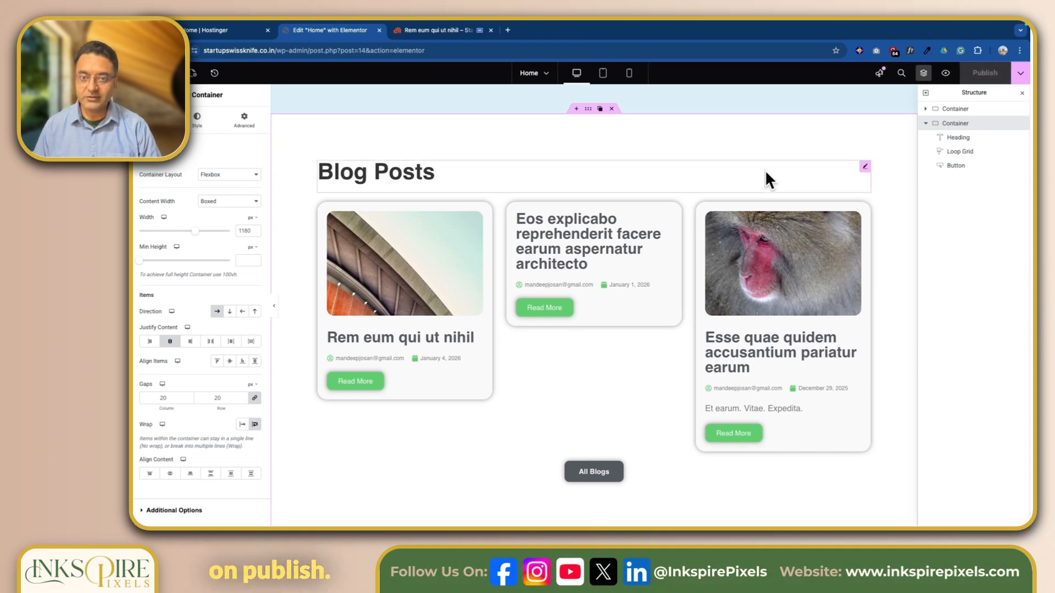
scroll(765, 170, up, 5)
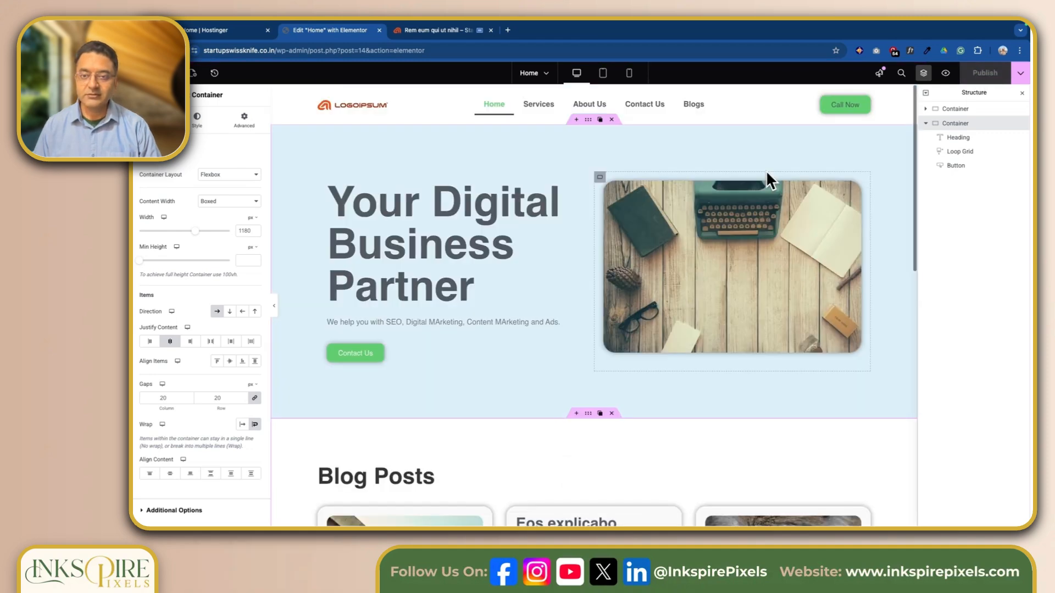
Load the live home page from the site tab and scroll down to the Blog Posts section
click(422, 30)
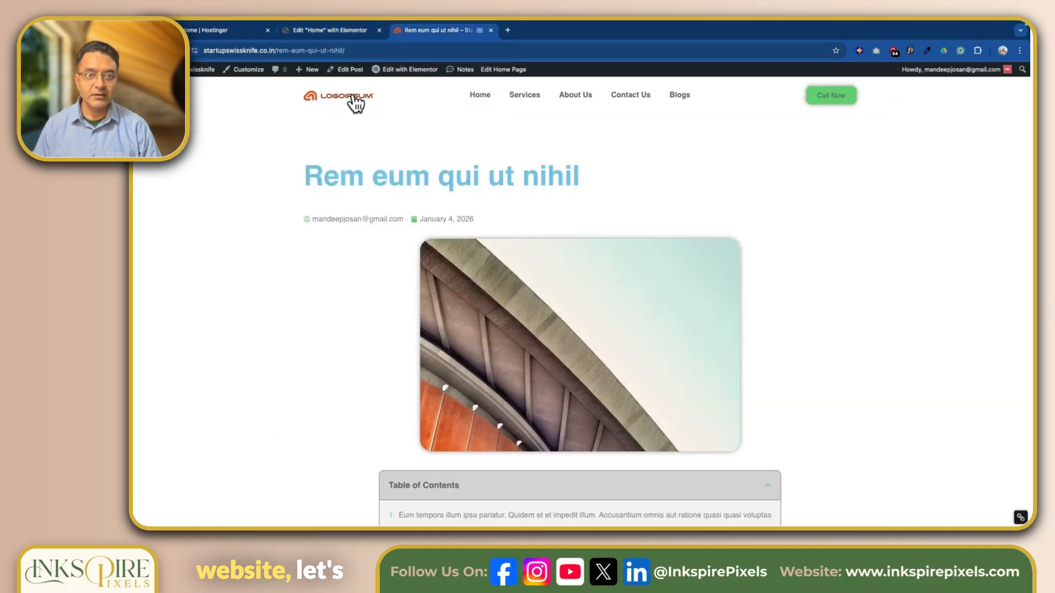
click(354, 104)
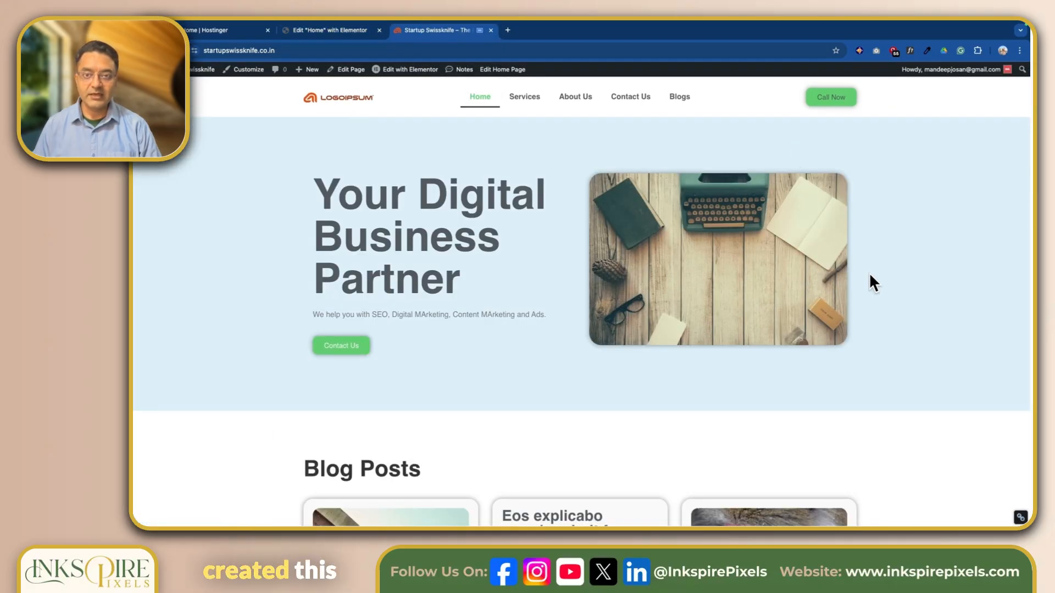
scroll(713, 325, down, 5)
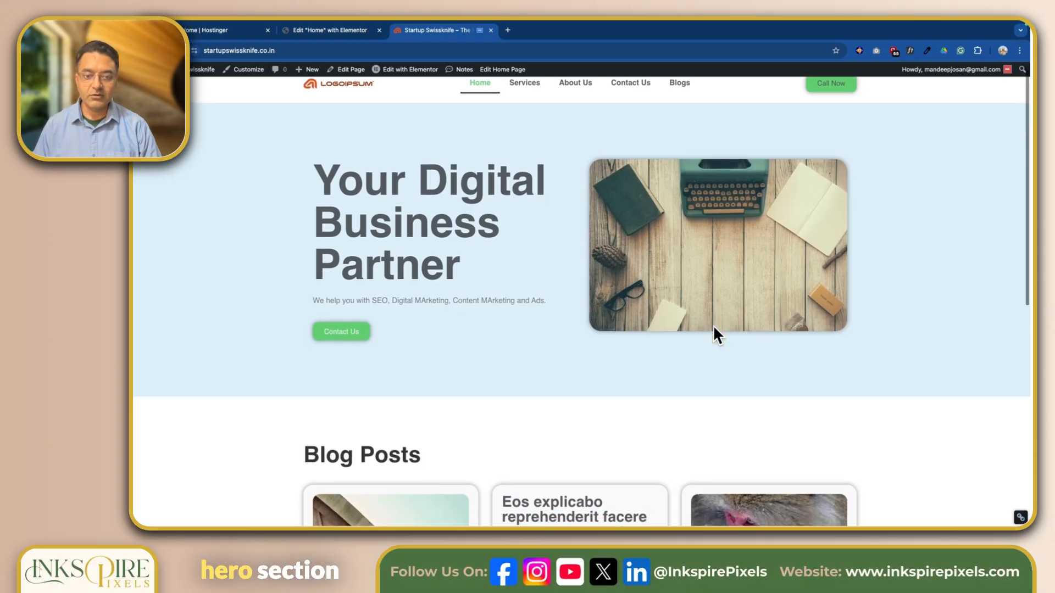
scroll(956, 321, down, 1)
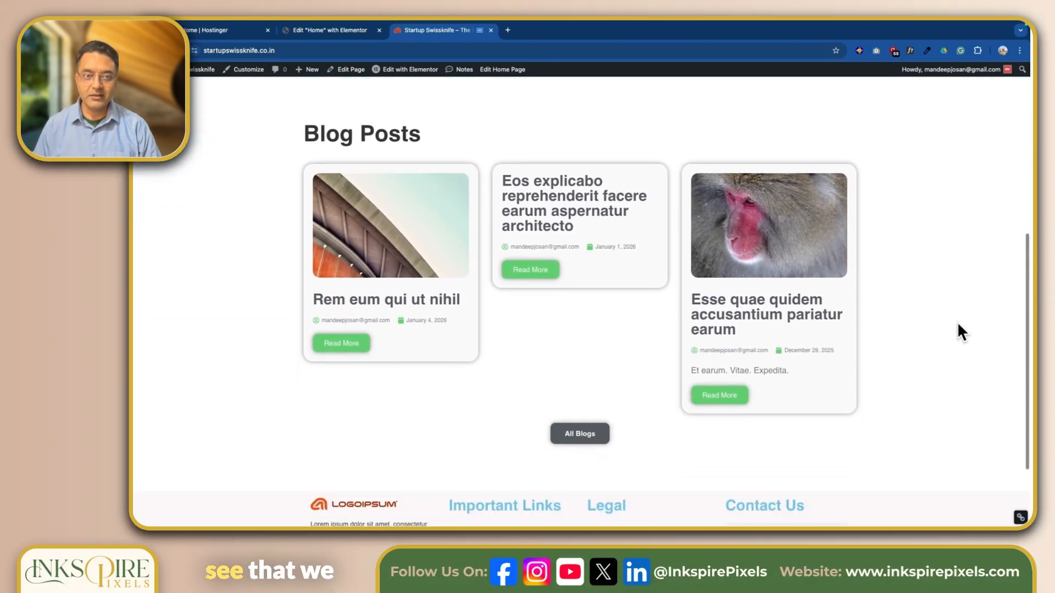